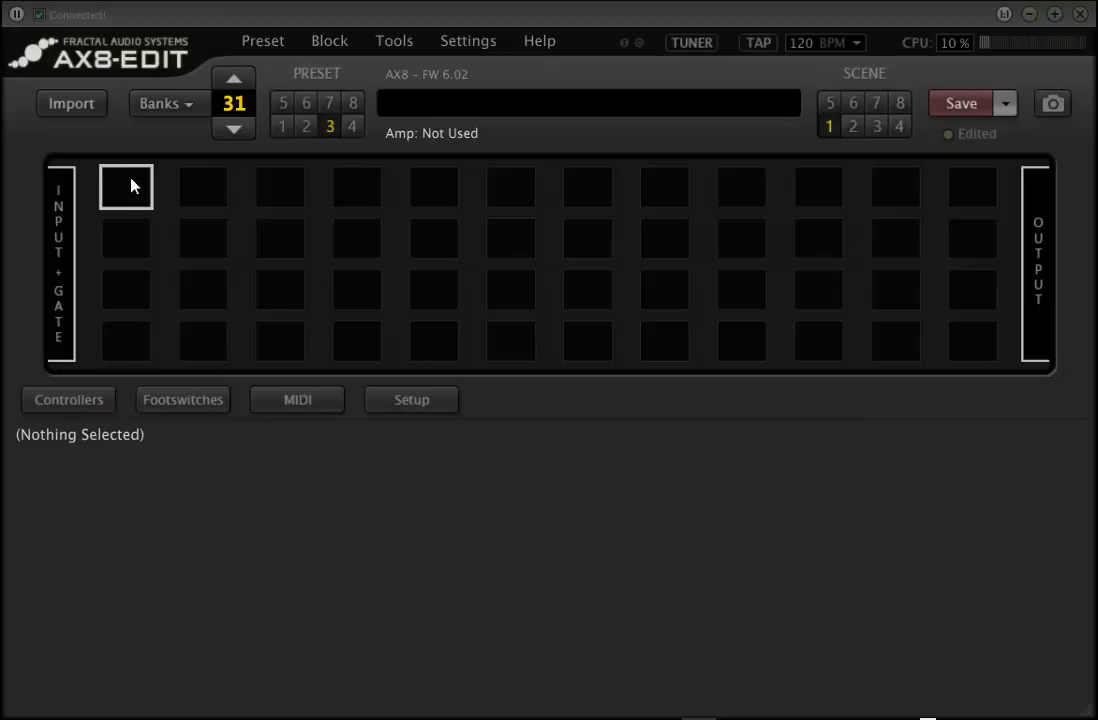
Step: Connect the input to the output by filling the entire second grid row with shunts
{"action": "left_click", "coordinate": [124, 240]}
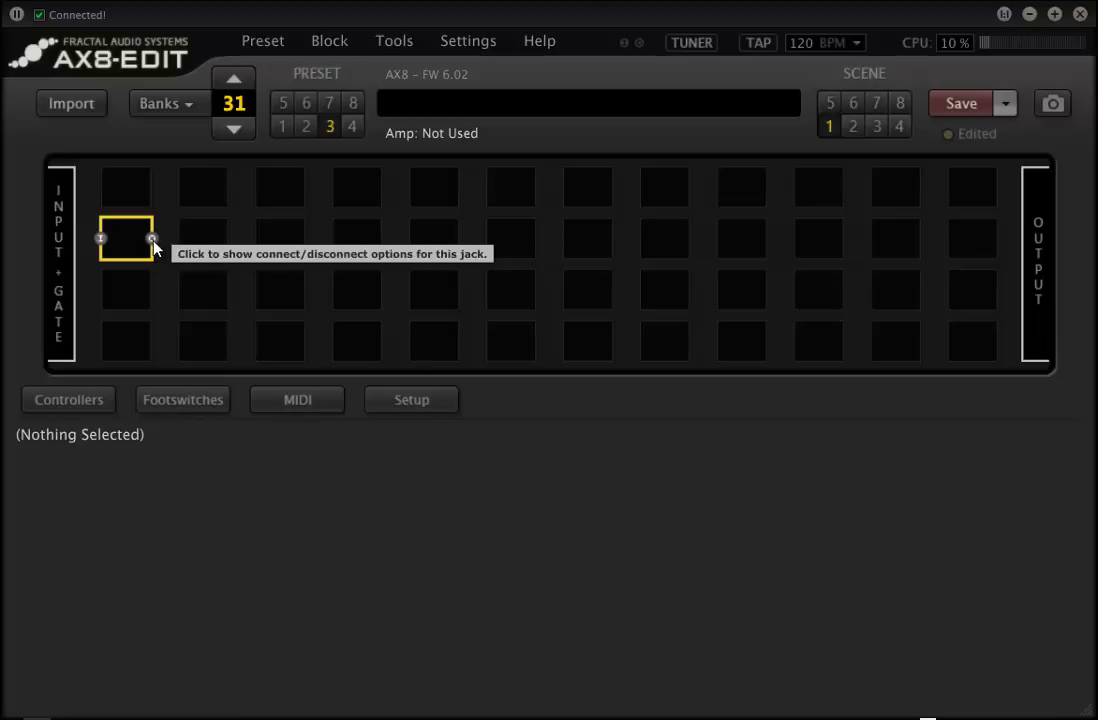
{"action": "left_click", "coordinate": [154, 240]}
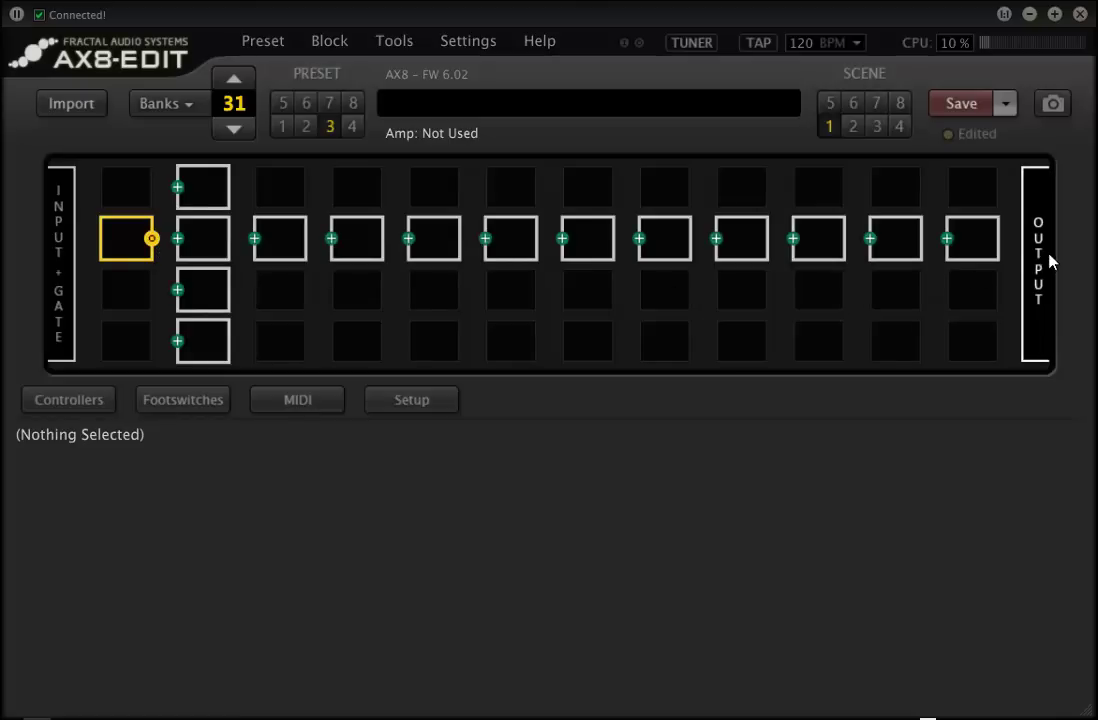
{"action": "left_click", "coordinate": [947, 239]}
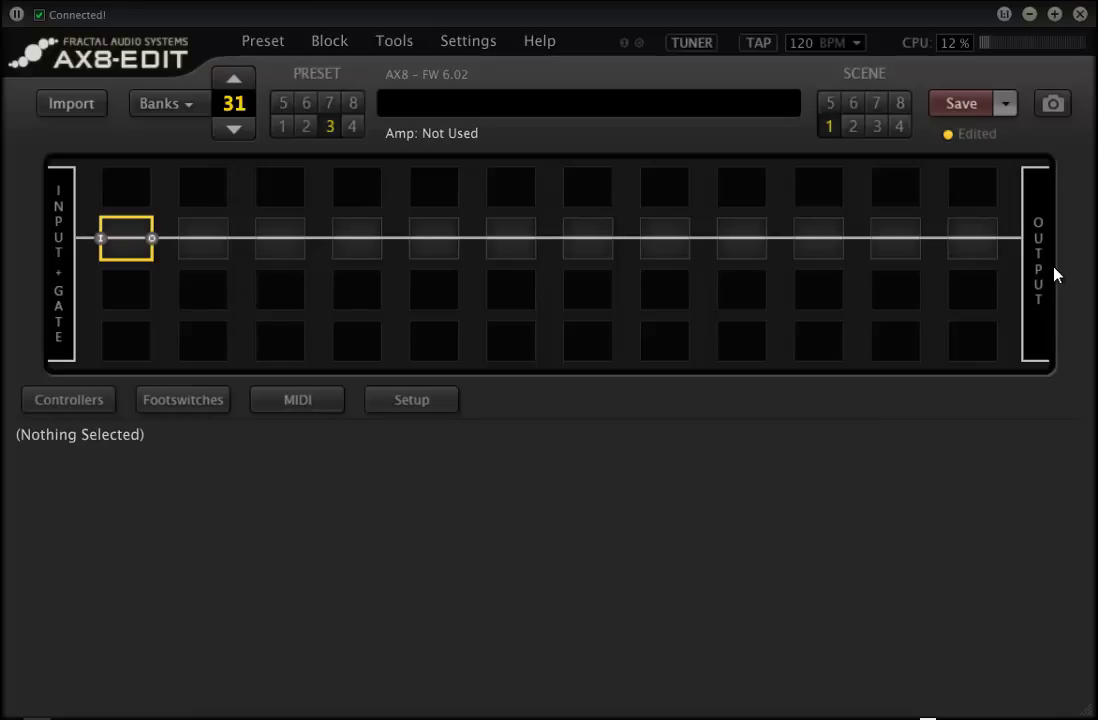
Step: Insert an Amp block in the fifth cell of the connected row and a Cab block directly after it
{"action": "left_click", "coordinate": [447, 257]}
{"action": "right_click", "coordinate": [447, 252]}
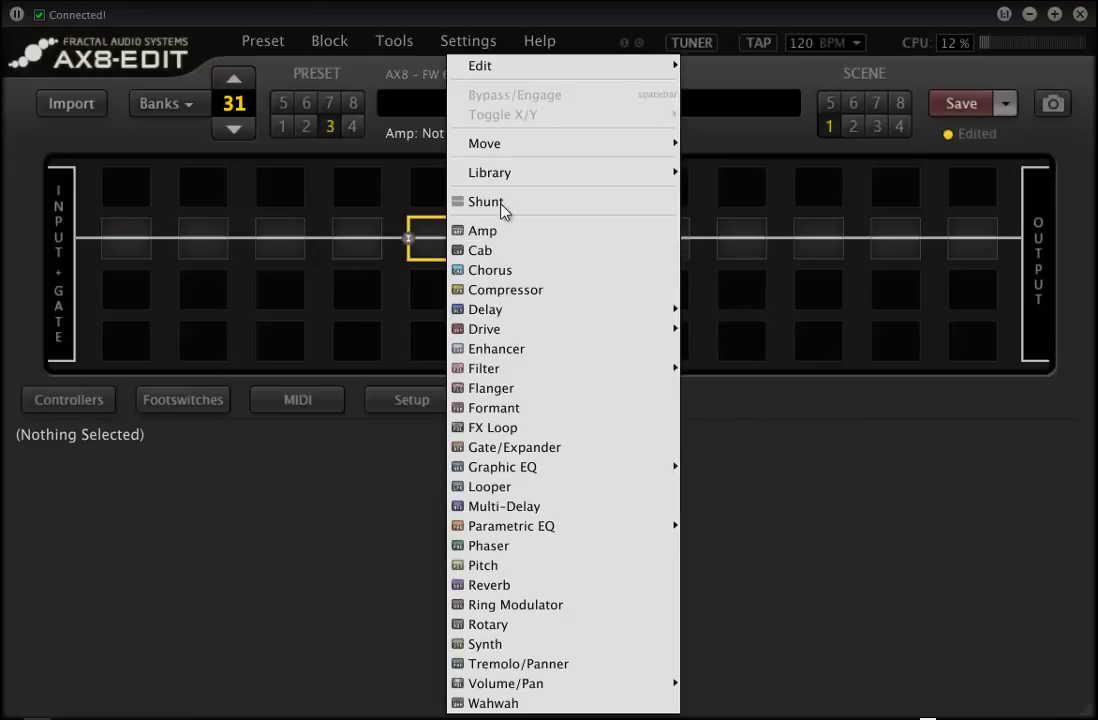
{"action": "left_click", "coordinate": [497, 236]}
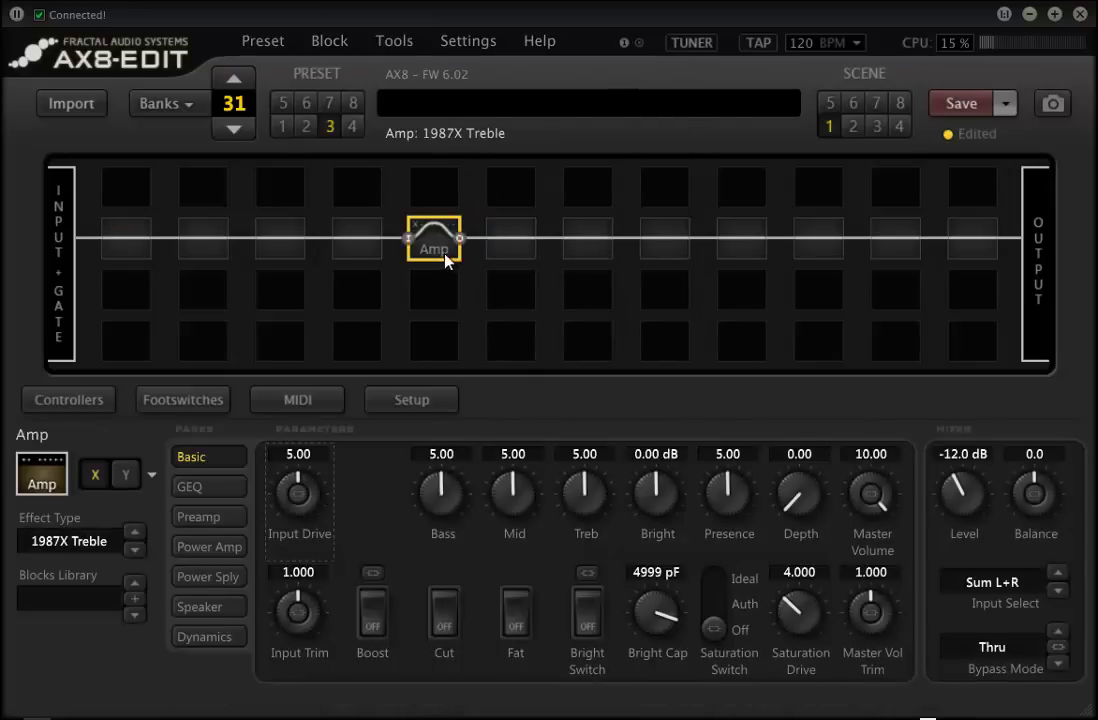
{"action": "right_click", "coordinate": [514, 258]}
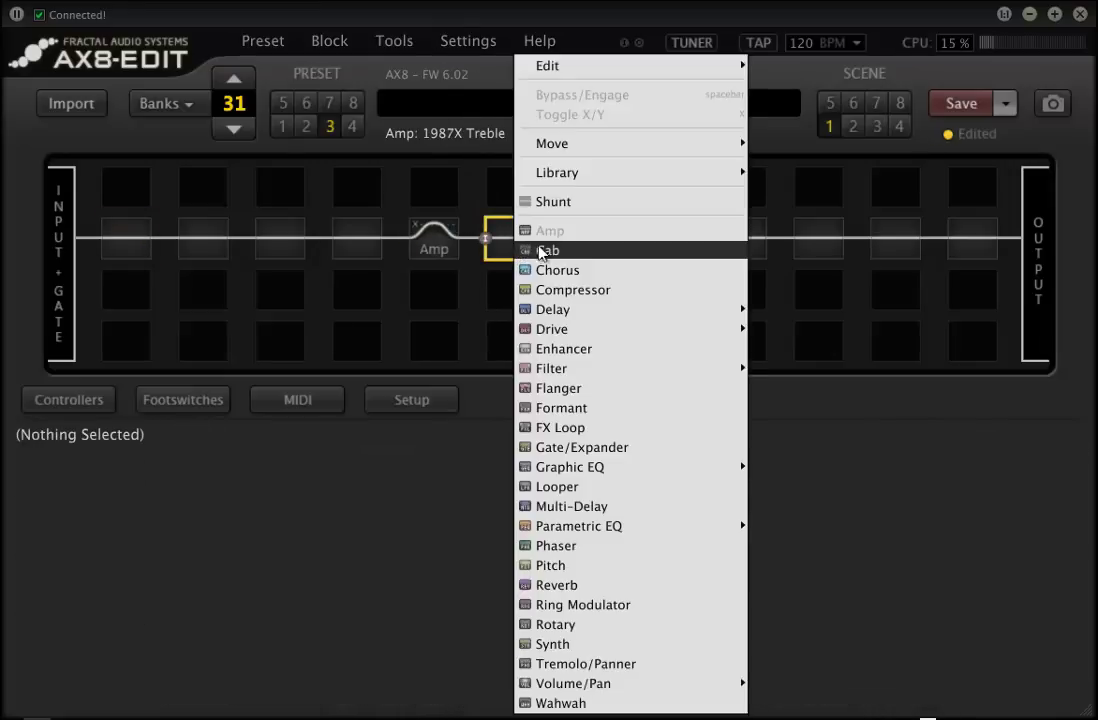
{"action": "left_click", "coordinate": [544, 247]}
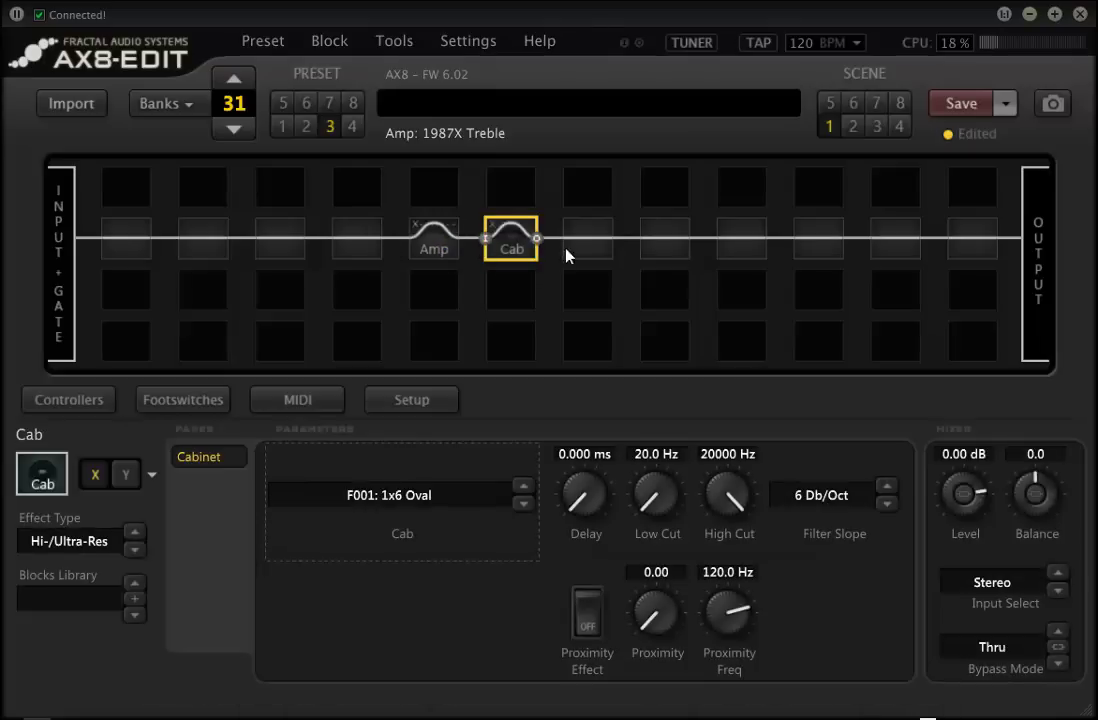
Step: Load the factory cabinet F058 4x12 TV Mix C1 (ML) into the Cab block
{"action": "left_click", "coordinate": [455, 248]}
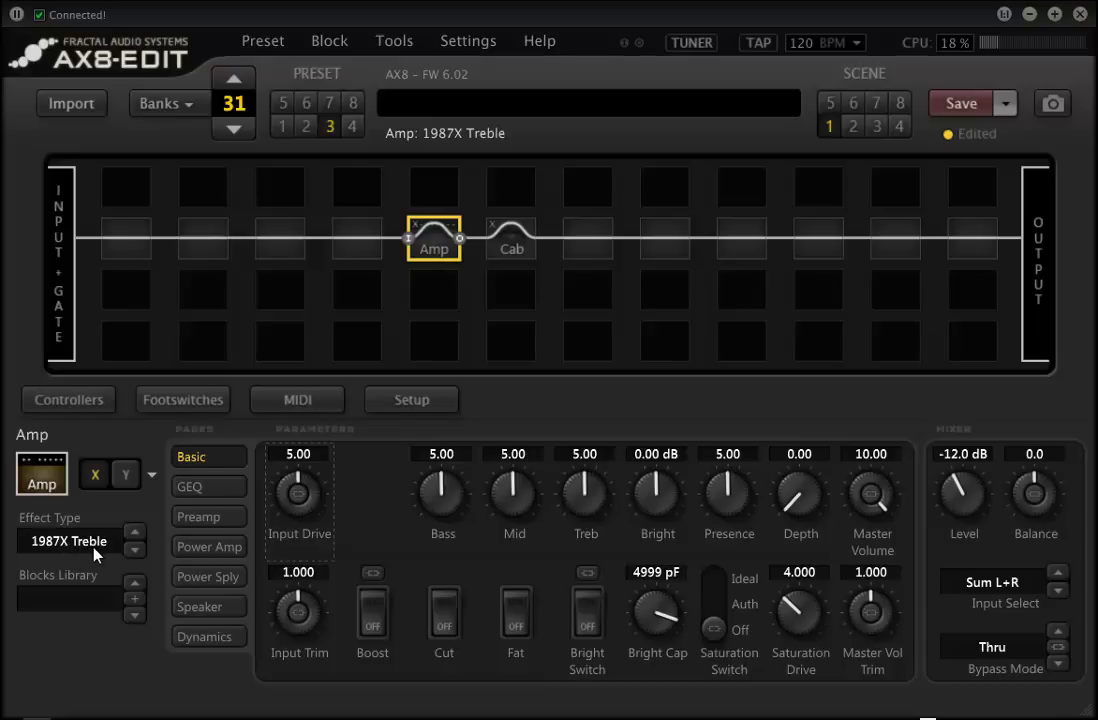
{"action": "left_click", "coordinate": [507, 245]}
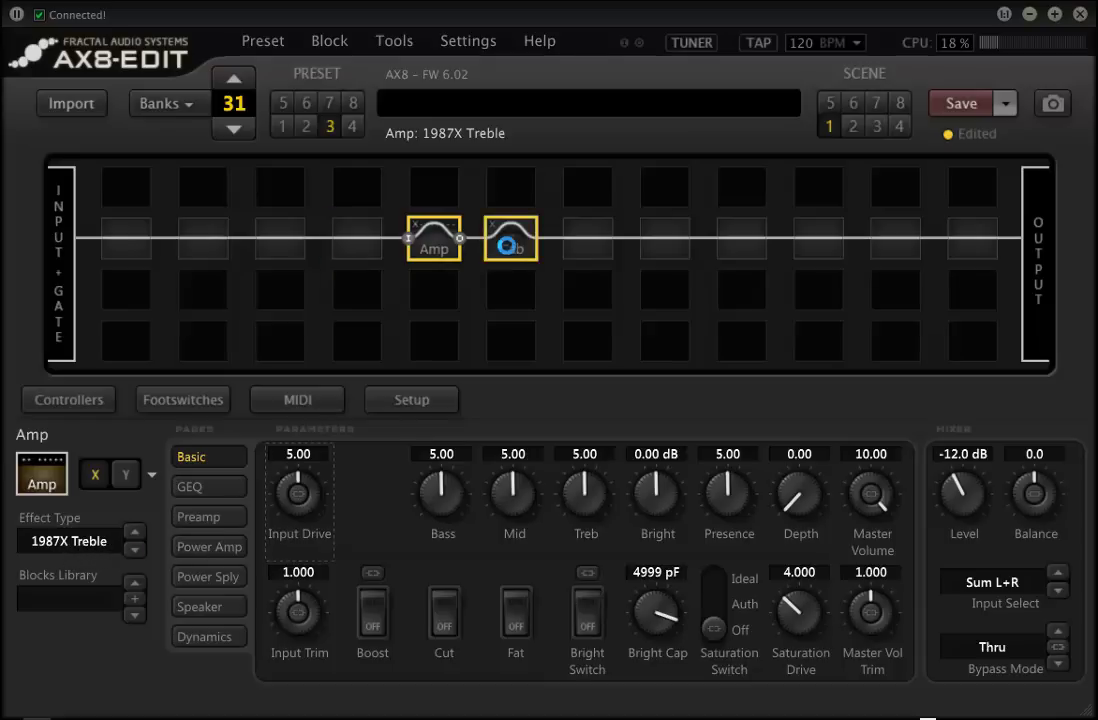
{"action": "left_click", "coordinate": [392, 494]}
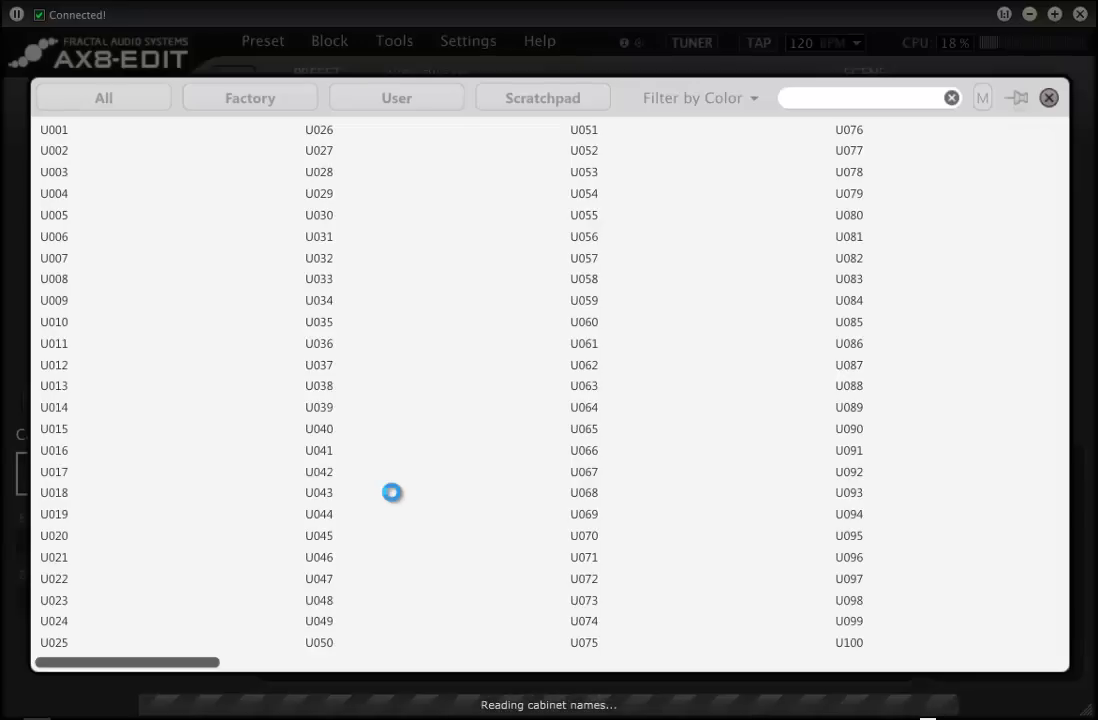
{"action": "left_click", "coordinate": [270, 99]}
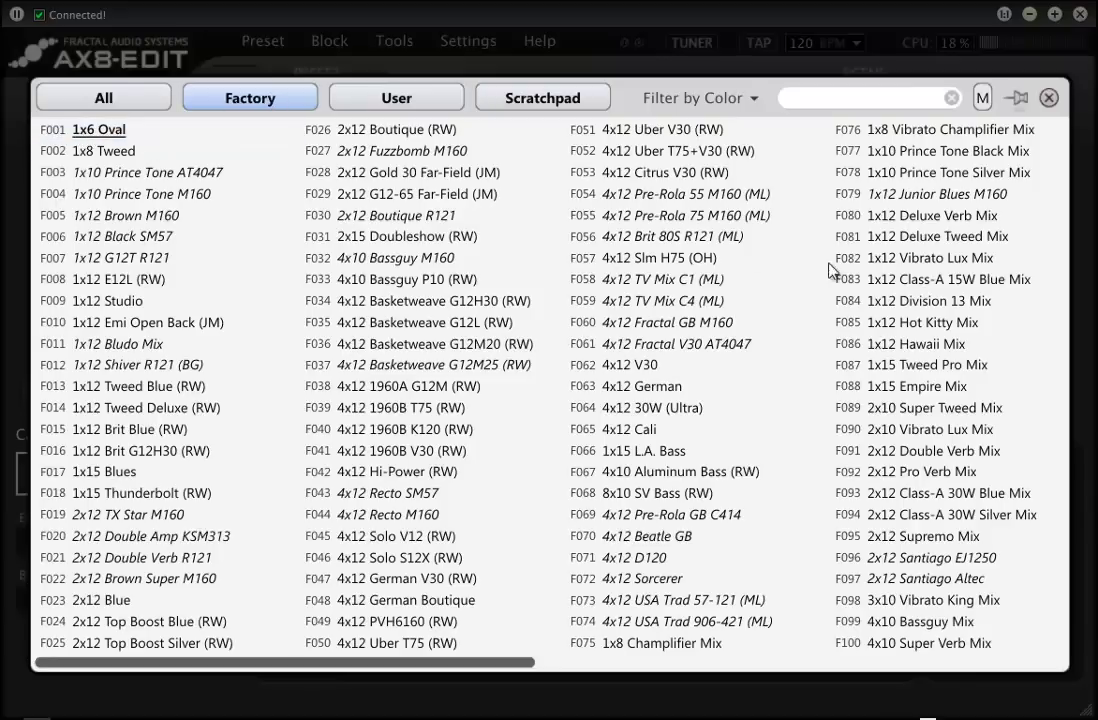
{"action": "left_click", "coordinate": [697, 284]}
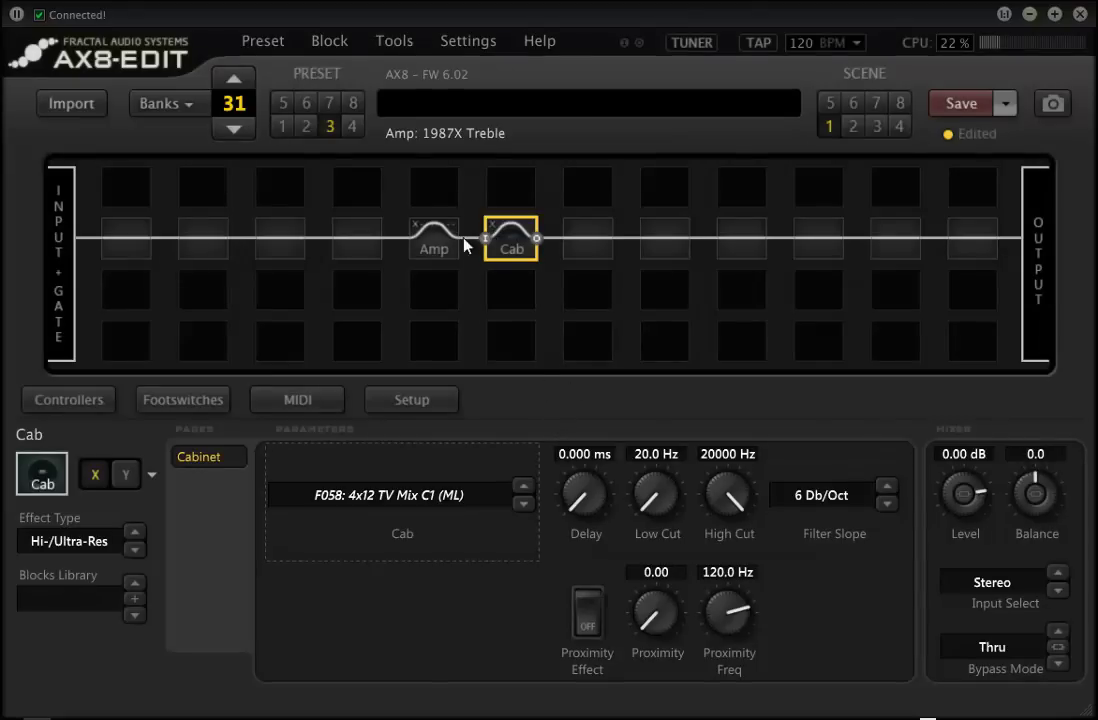
Step: Engage the bypassed Amp and Cab blocks
{"action": "left_click", "coordinate": [432, 240]}
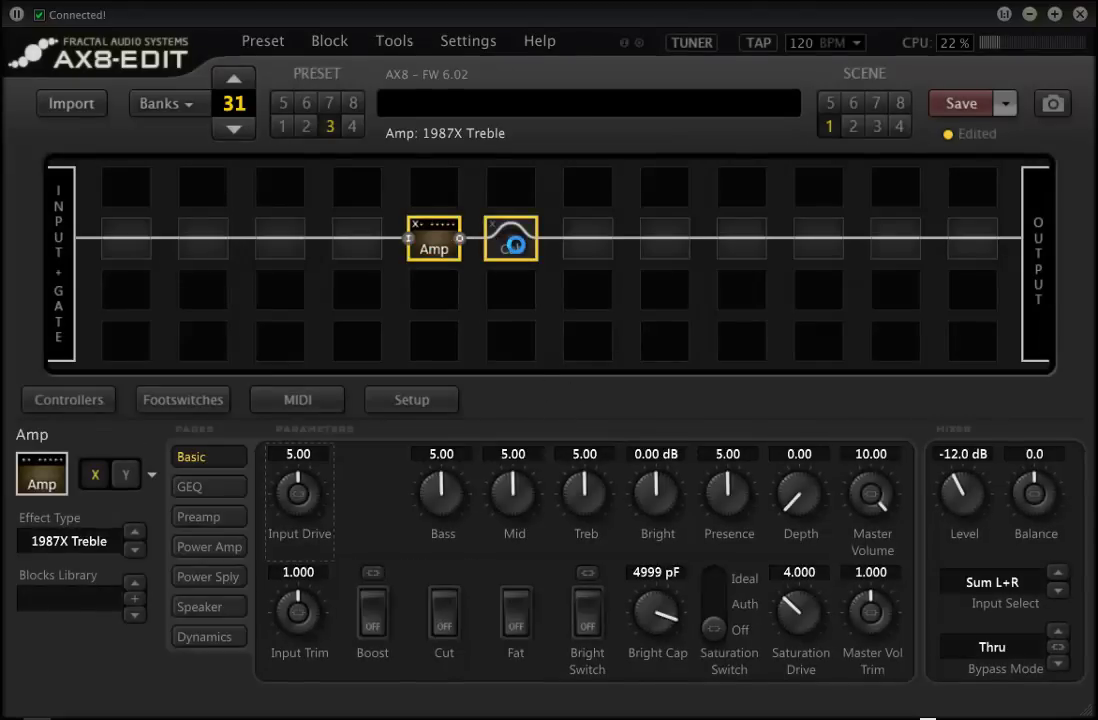
{"action": "left_click", "coordinate": [515, 250]}
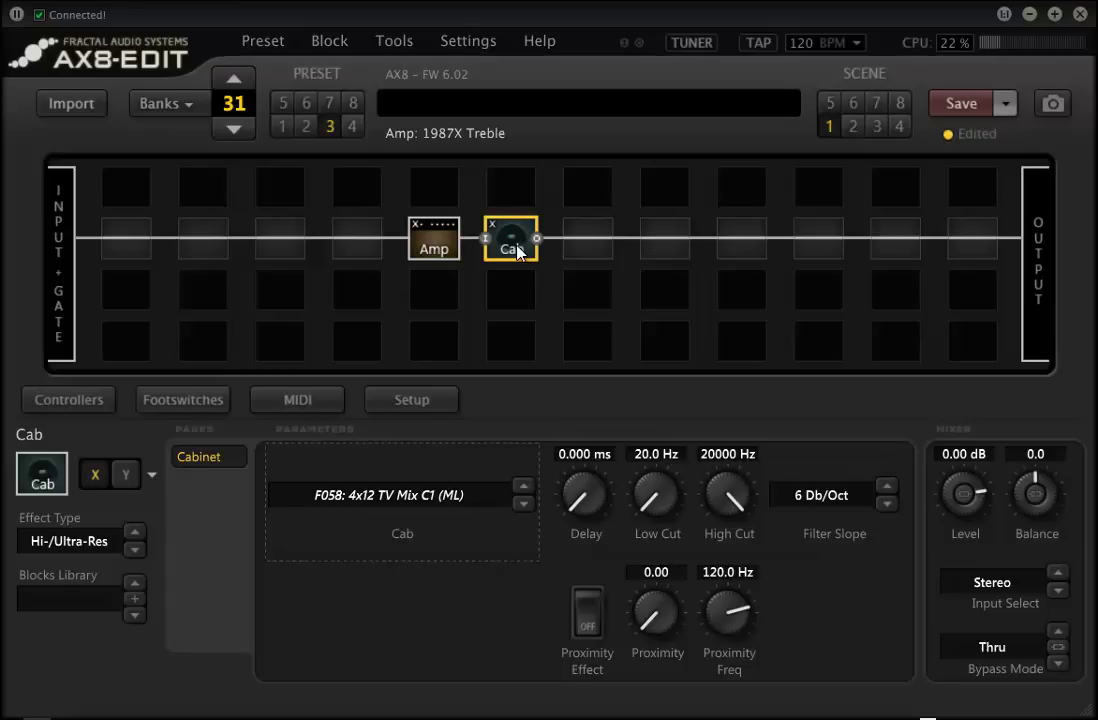
{"action": "left_click", "coordinate": [441, 248]}
{"action": "left_click", "coordinate": [518, 240], "text": "ctrl"}
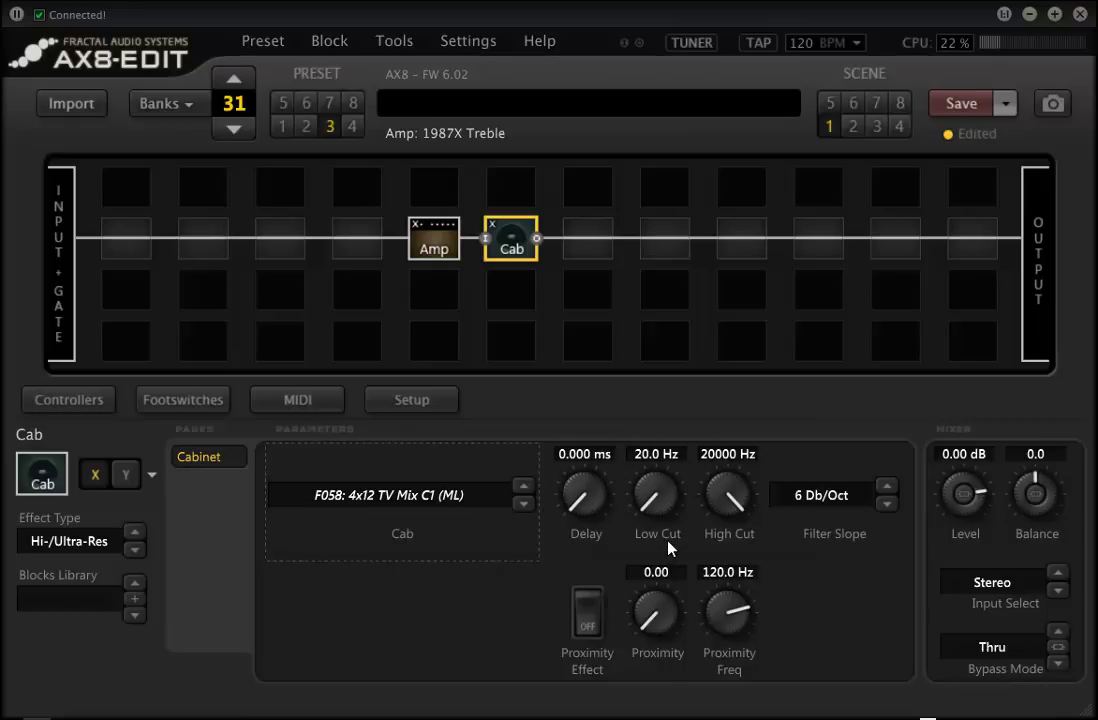
Step: Set the Cab's filtering to an 80 Hz Low Cut, an 8750 Hz High Cut and a 12 Db/Oct Filter Slope
{"action": "double_click", "coordinate": [651, 454]}
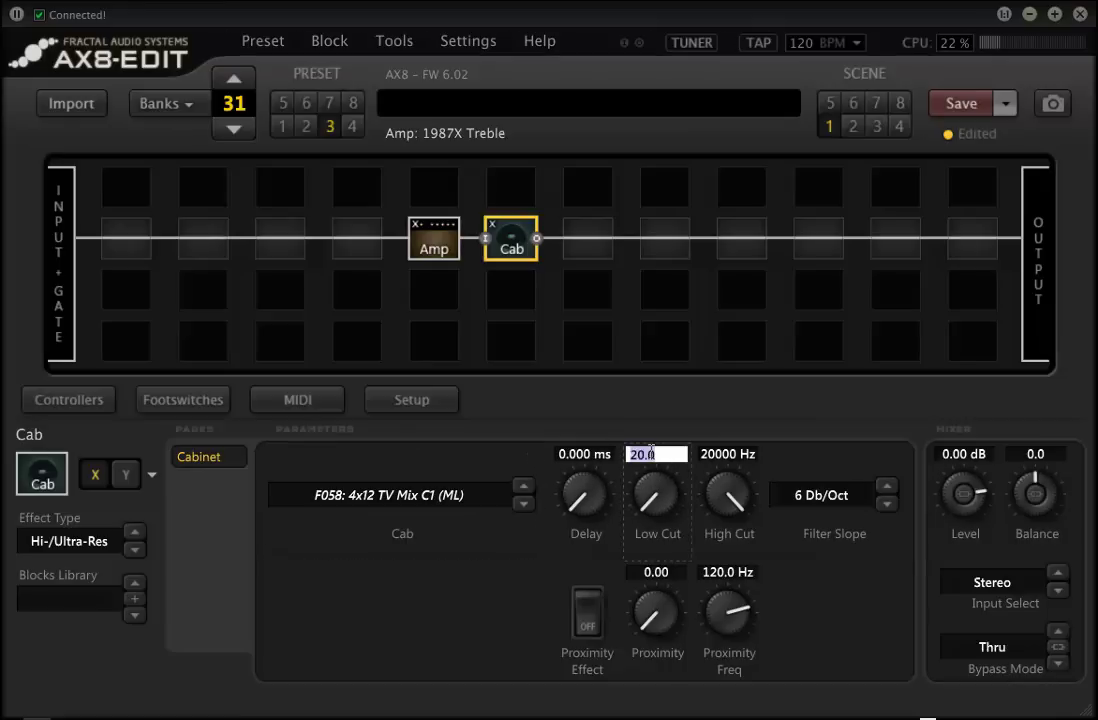
{"action": "type", "text": "80"}
{"action": "key", "text": "Return"}
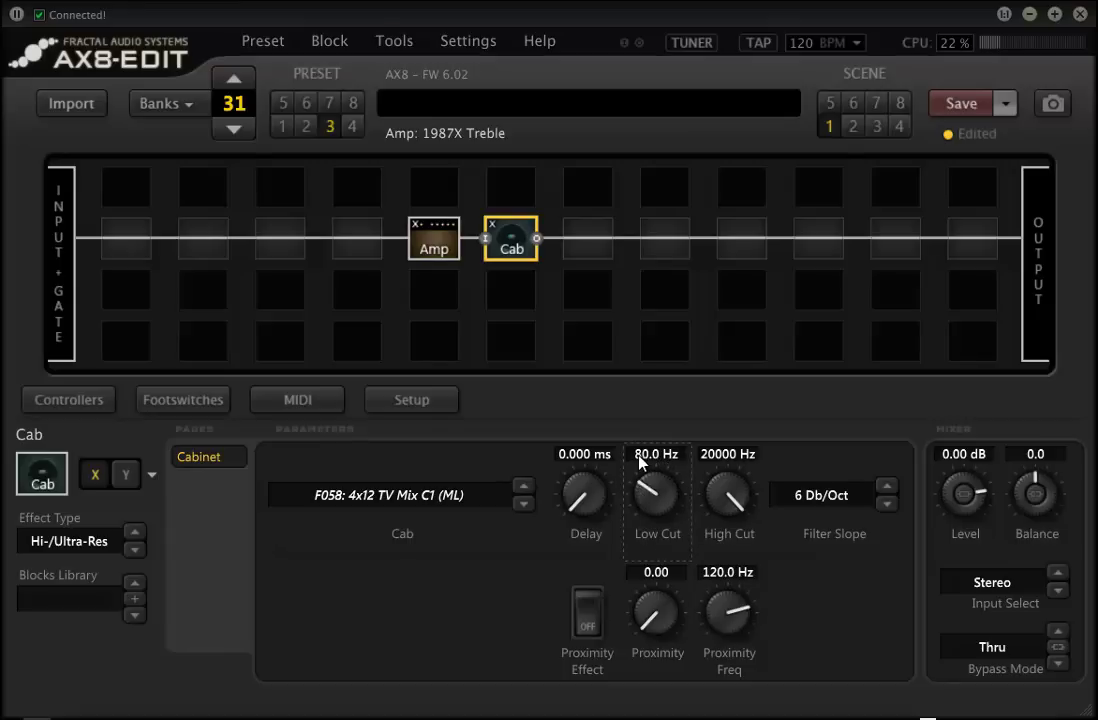
{"action": "double_click", "coordinate": [726, 456]}
{"action": "type", "text": "8750"}
{"action": "key", "text": "Return"}
{"action": "left_click", "coordinate": [853, 496]}
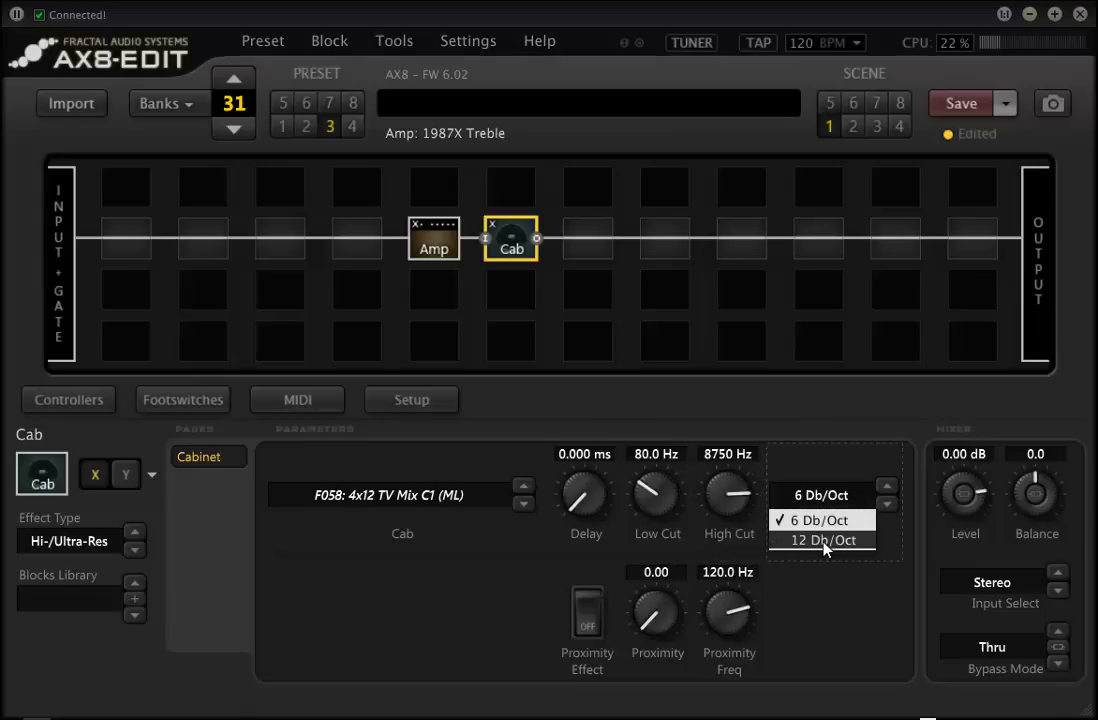
{"action": "left_click", "coordinate": [857, 545]}
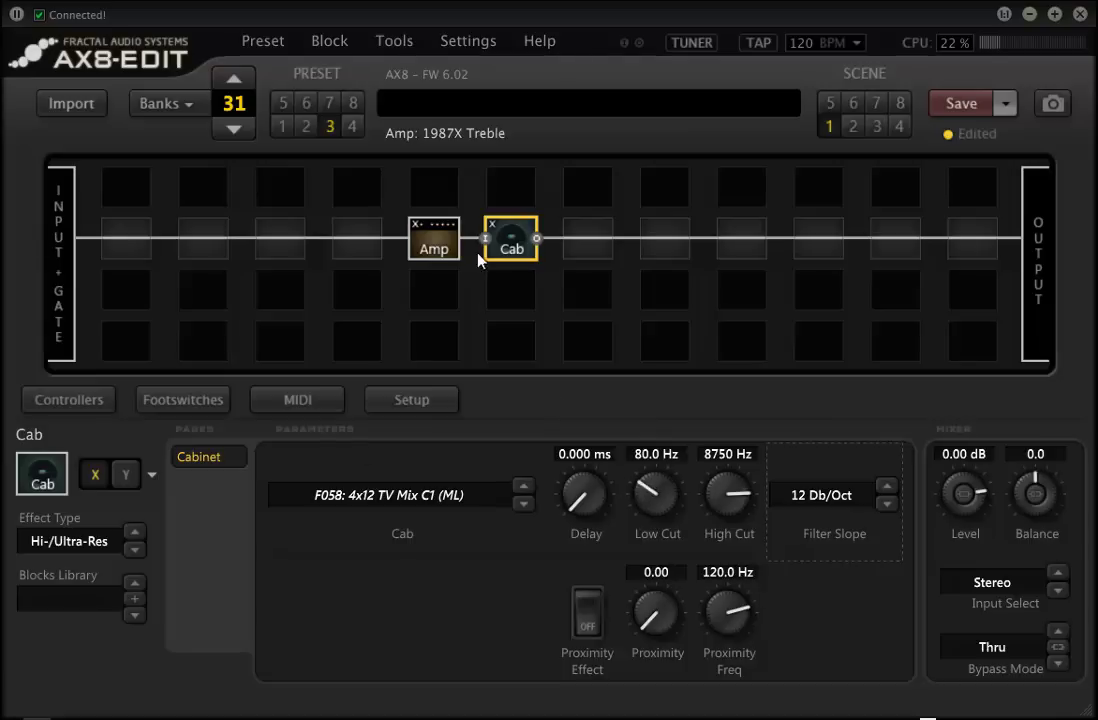
Step: Copy the Cab's X channel settings to Y and switch between both channels to compare them
{"action": "right_click", "coordinate": [96, 481]}
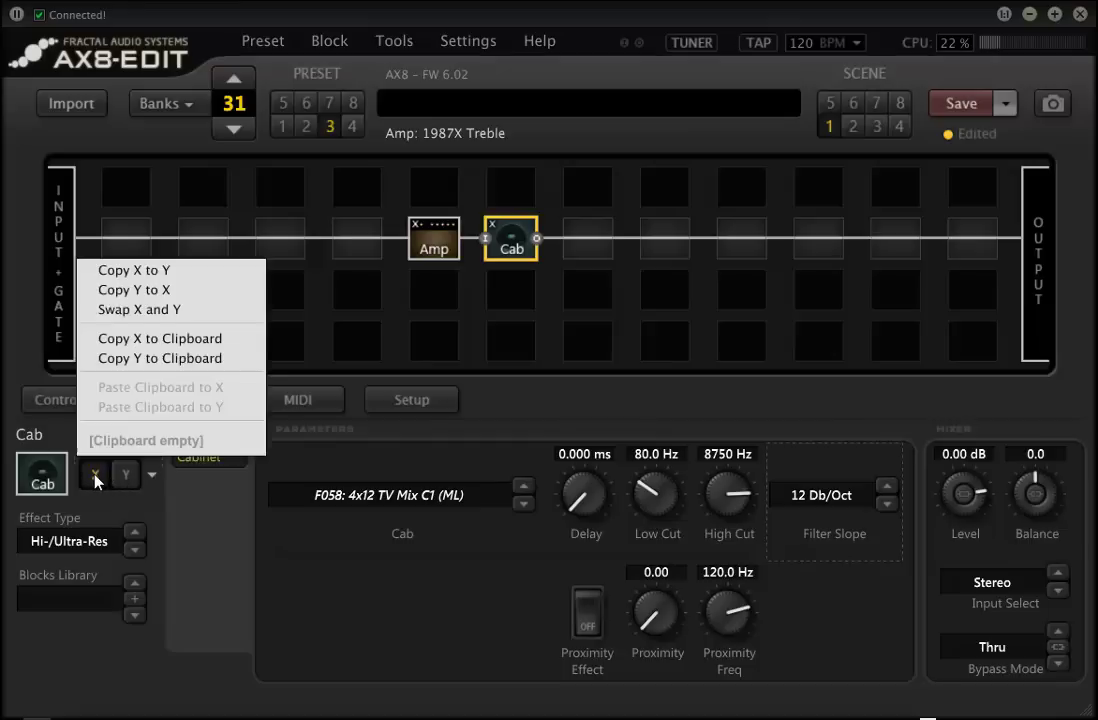
{"action": "left_click", "coordinate": [183, 272]}
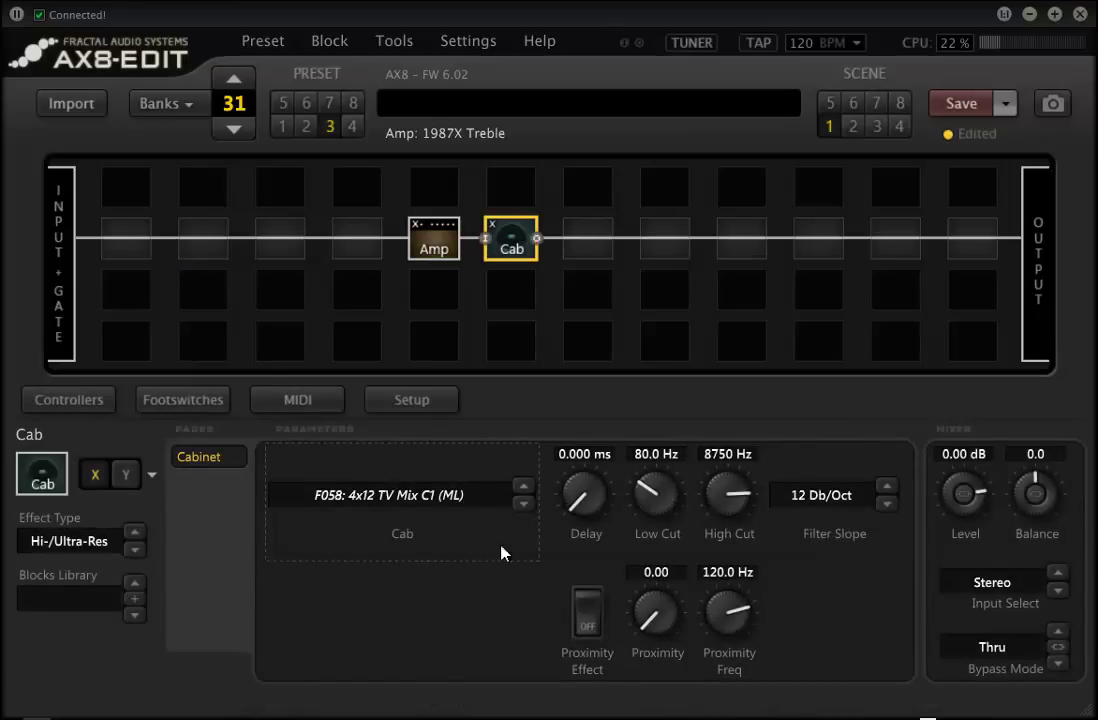
{"action": "left_click", "coordinate": [128, 476]}
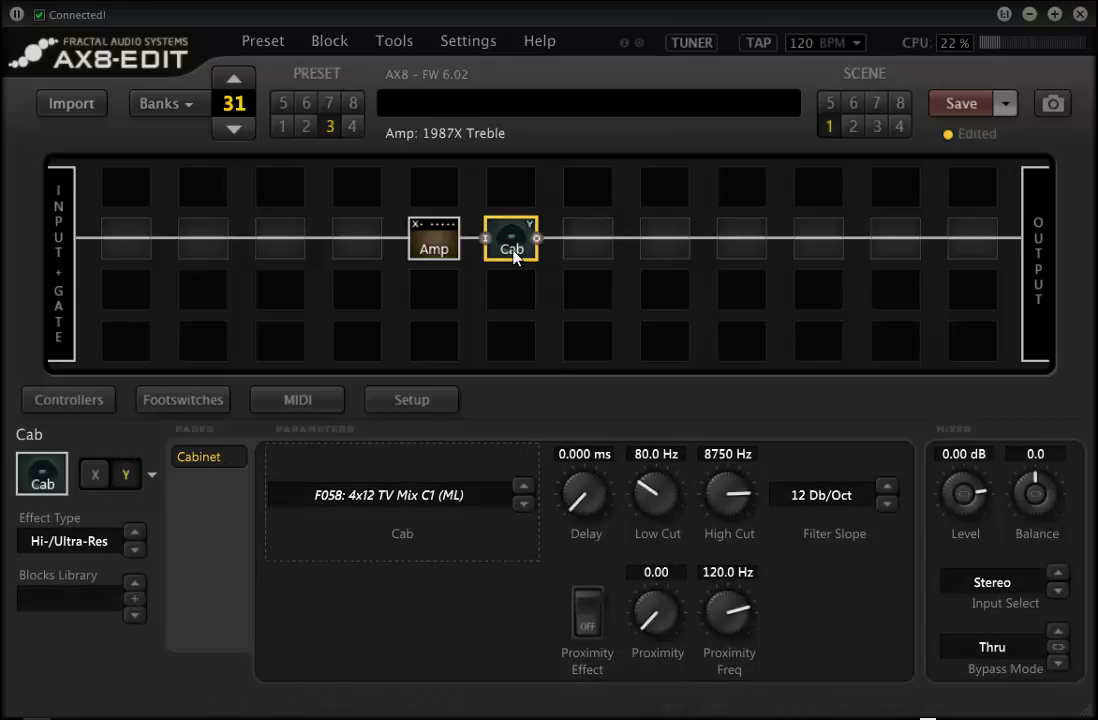
{"action": "left_click", "coordinate": [97, 476]}
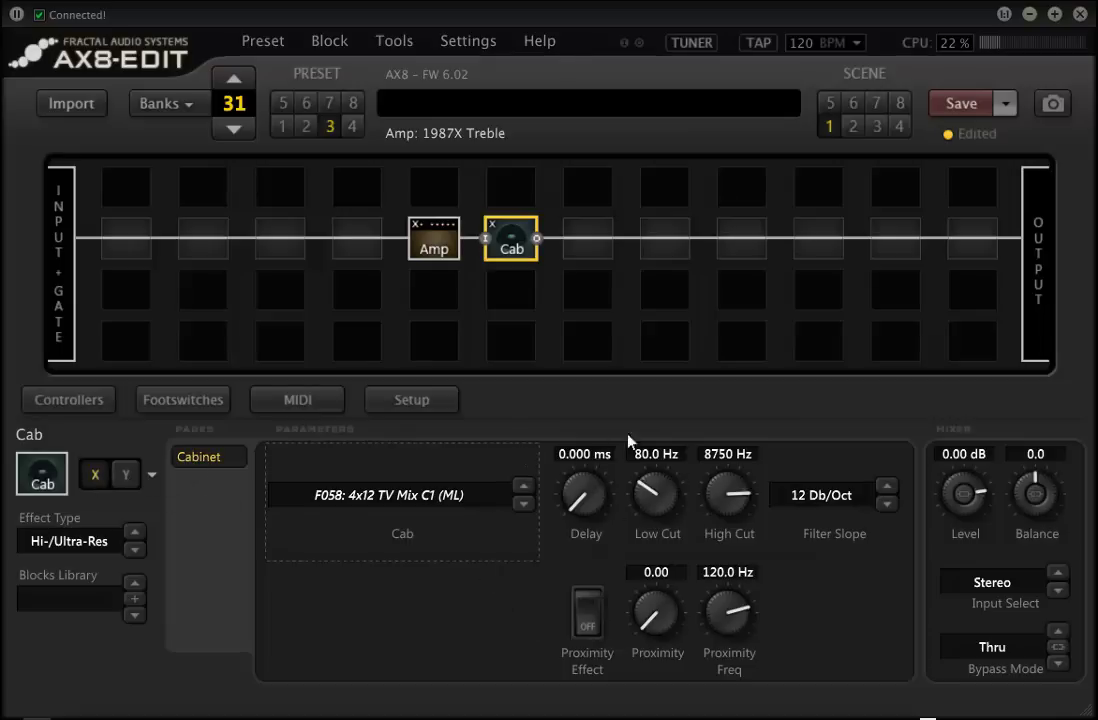
{"action": "left_click", "coordinate": [125, 476]}
{"action": "left_click", "coordinate": [94, 477]}
Step: On the Cab's Y channel, reset Low Cut to 20 Hz and High Cut to 20000 Hz, with a 6 Db/Oct Filter Slope
{"action": "left_click", "coordinate": [125, 477]}
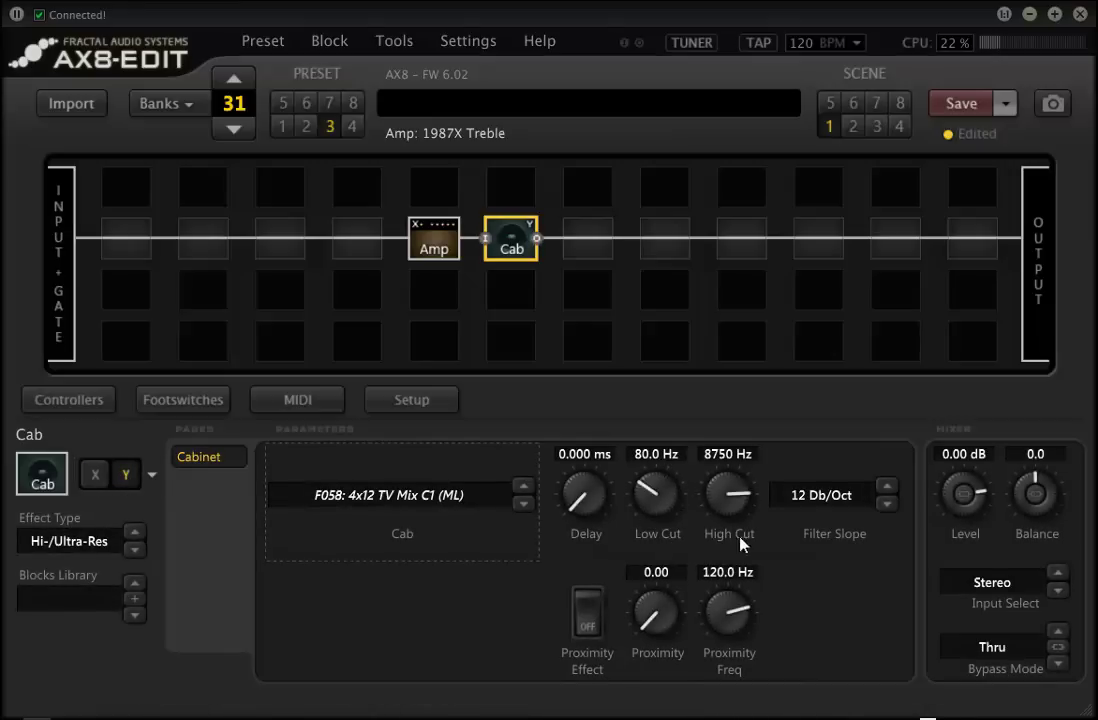
{"action": "double_click", "coordinate": [658, 498]}
{"action": "double_click", "coordinate": [715, 497]}
{"action": "left_click", "coordinate": [886, 503]}
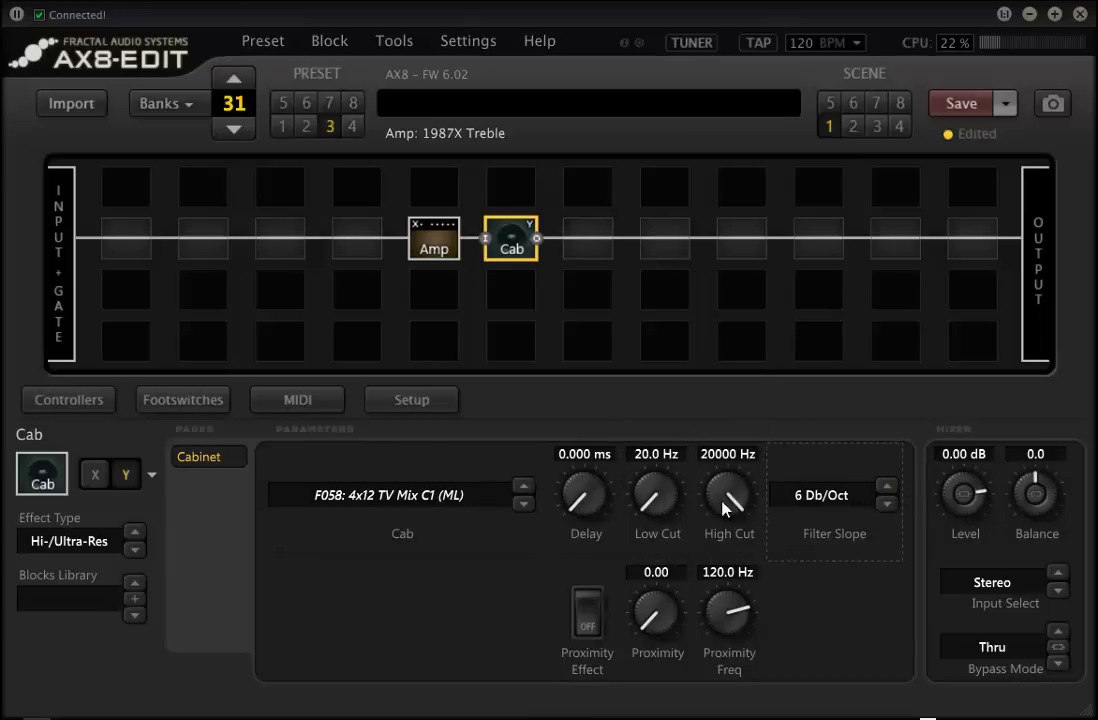
Step: Alternate the Cab between channels X and Y to compare the filter settings, ending on channel X
{"action": "left_click", "coordinate": [125, 478]}
{"action": "left_click", "coordinate": [101, 475]}
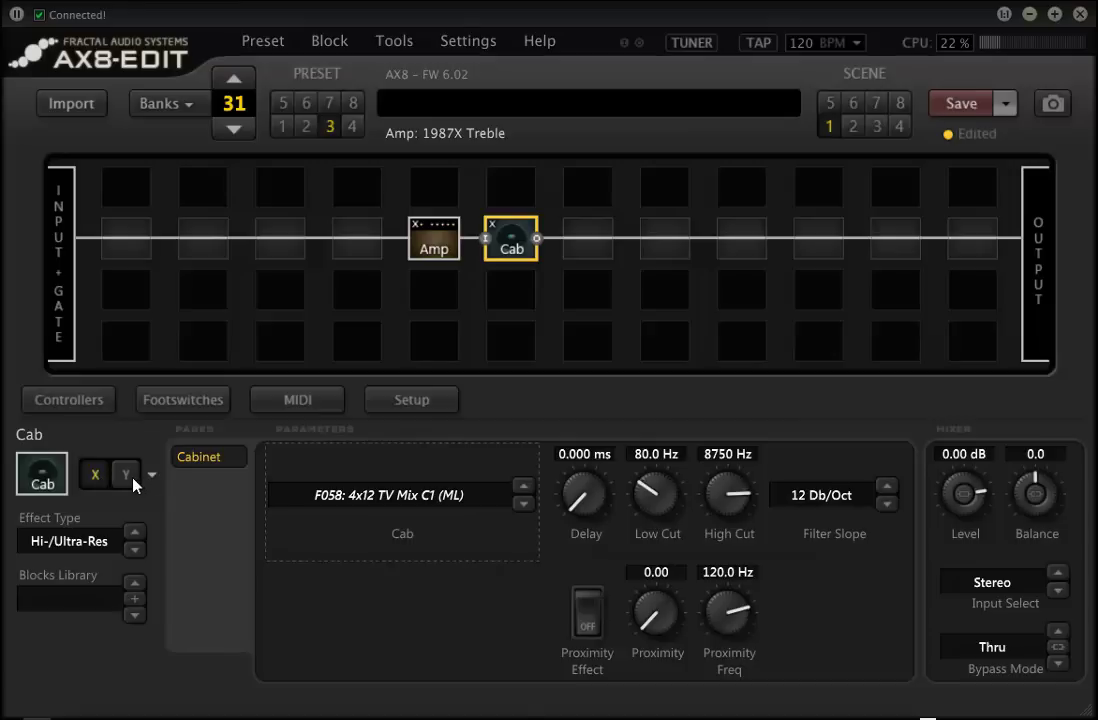
{"action": "left_click", "coordinate": [132, 480]}
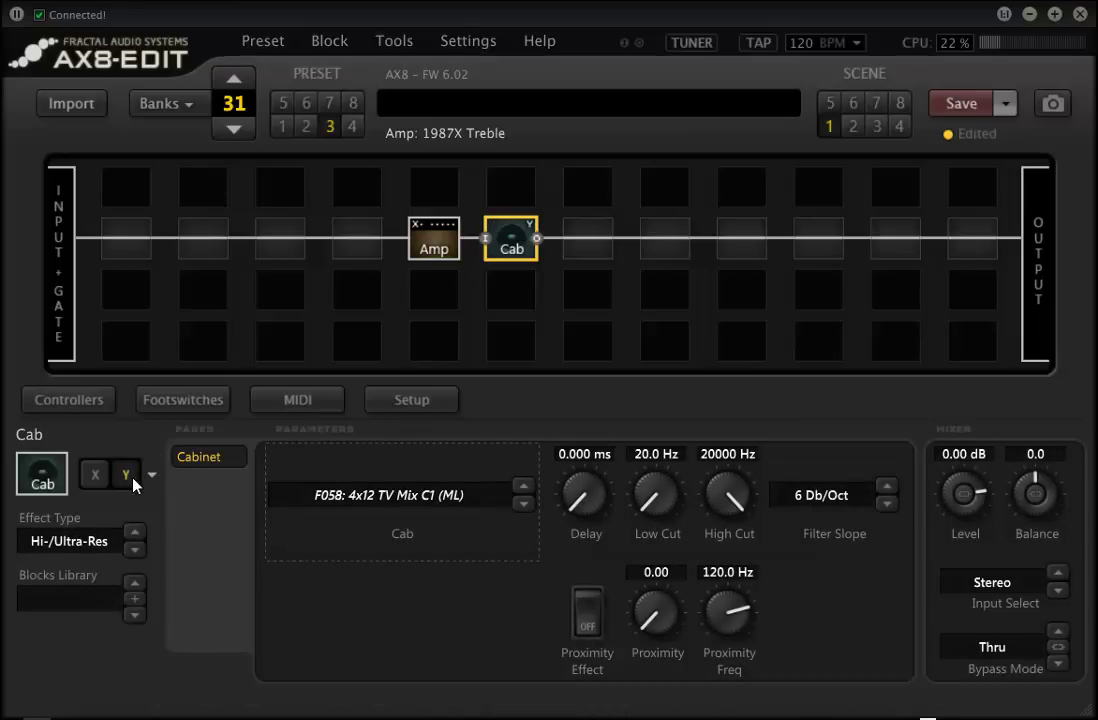
{"action": "left_click", "coordinate": [96, 474]}
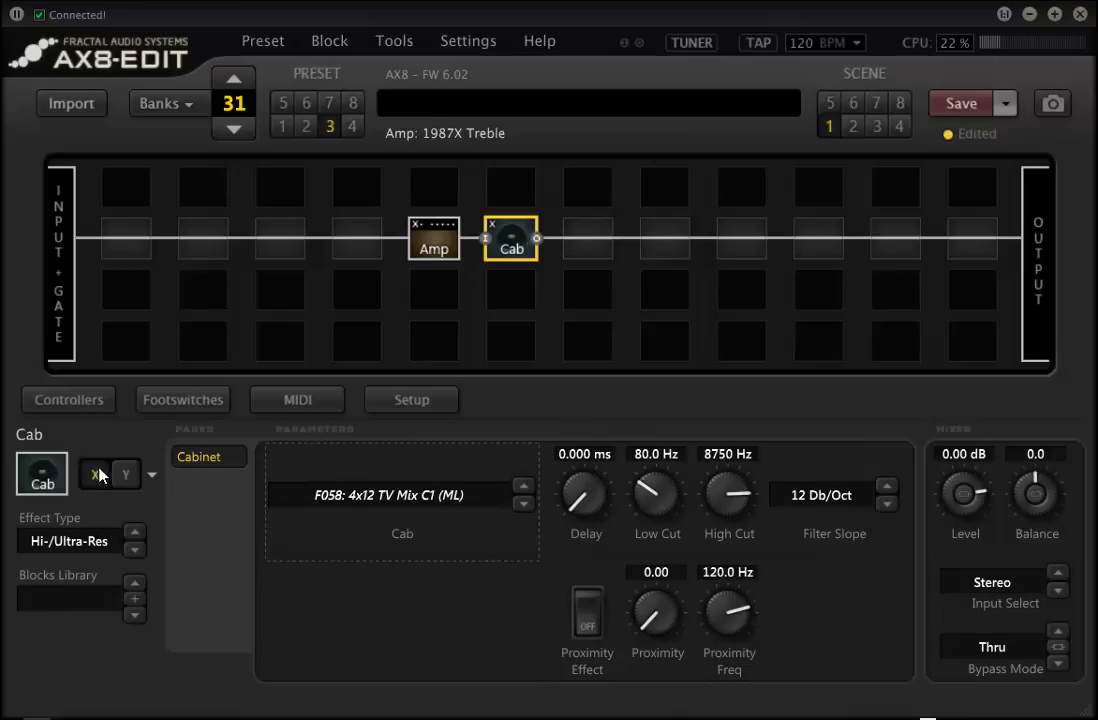
{"action": "left_click", "coordinate": [125, 476]}
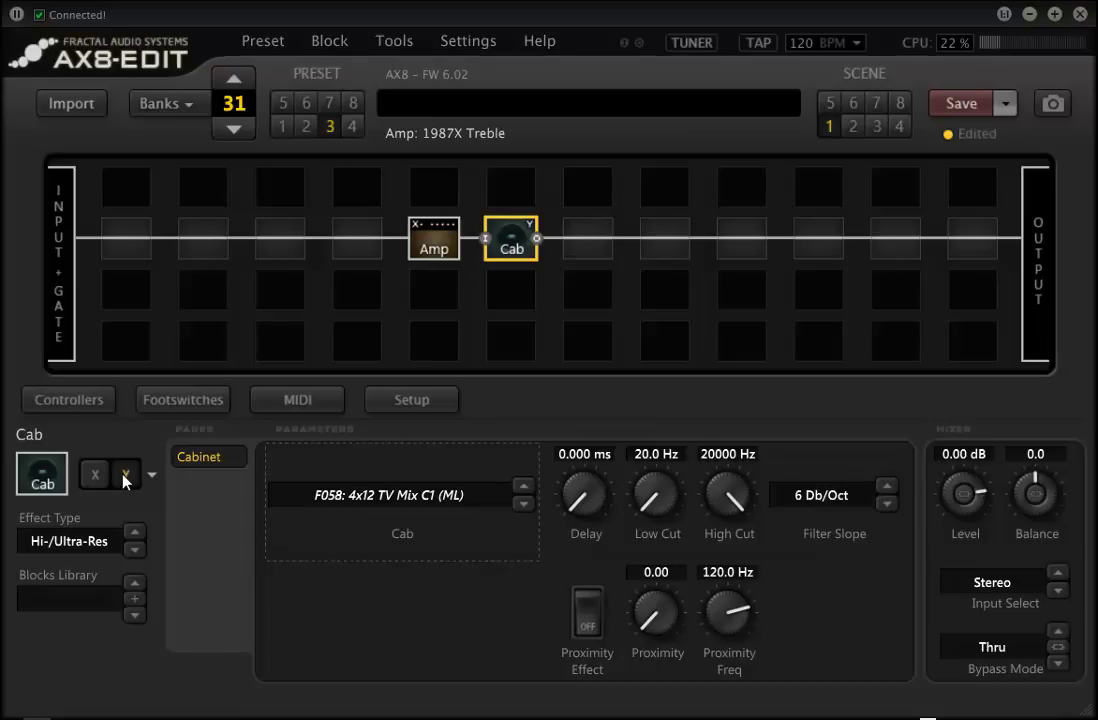
{"action": "left_click", "coordinate": [95, 476]}
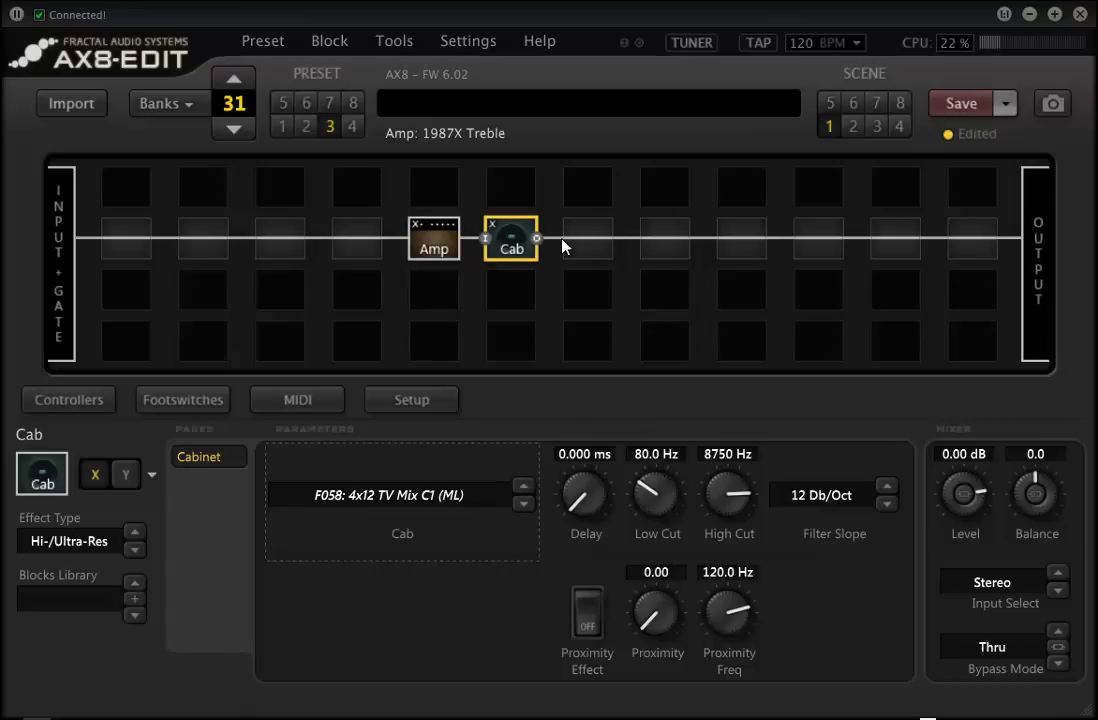
Step: Insert a Reverb block in the last cell of the connected row and engage it
{"action": "right_click", "coordinate": [973, 250]}
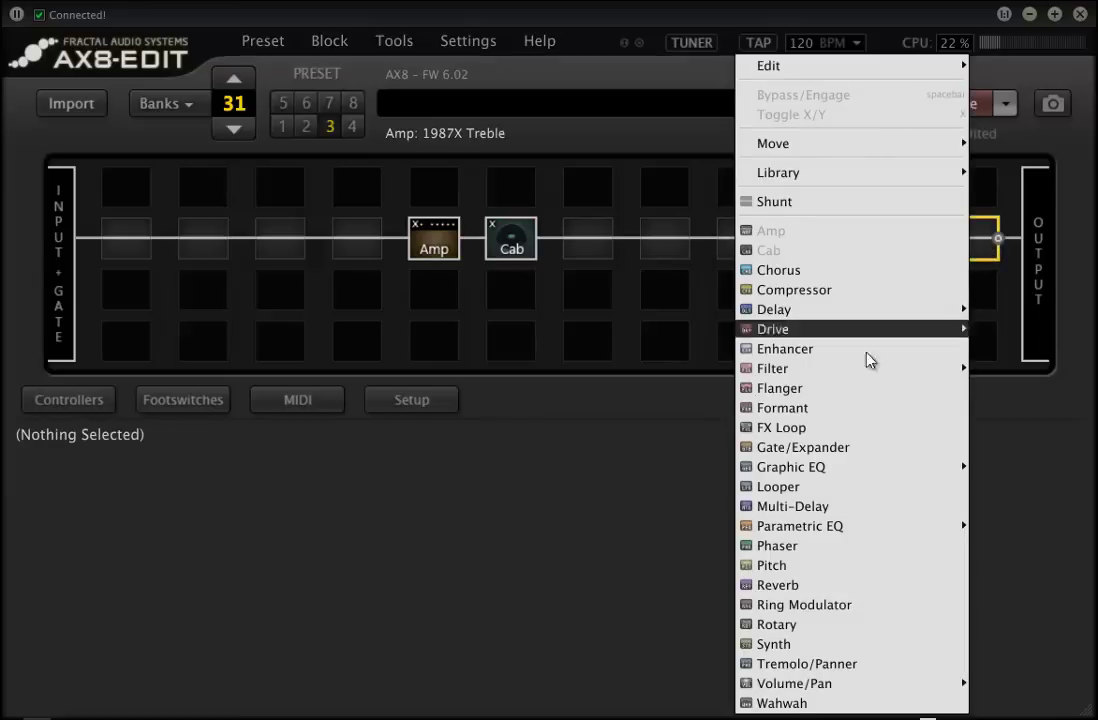
{"action": "mouse_move", "coordinate": [818, 524]}
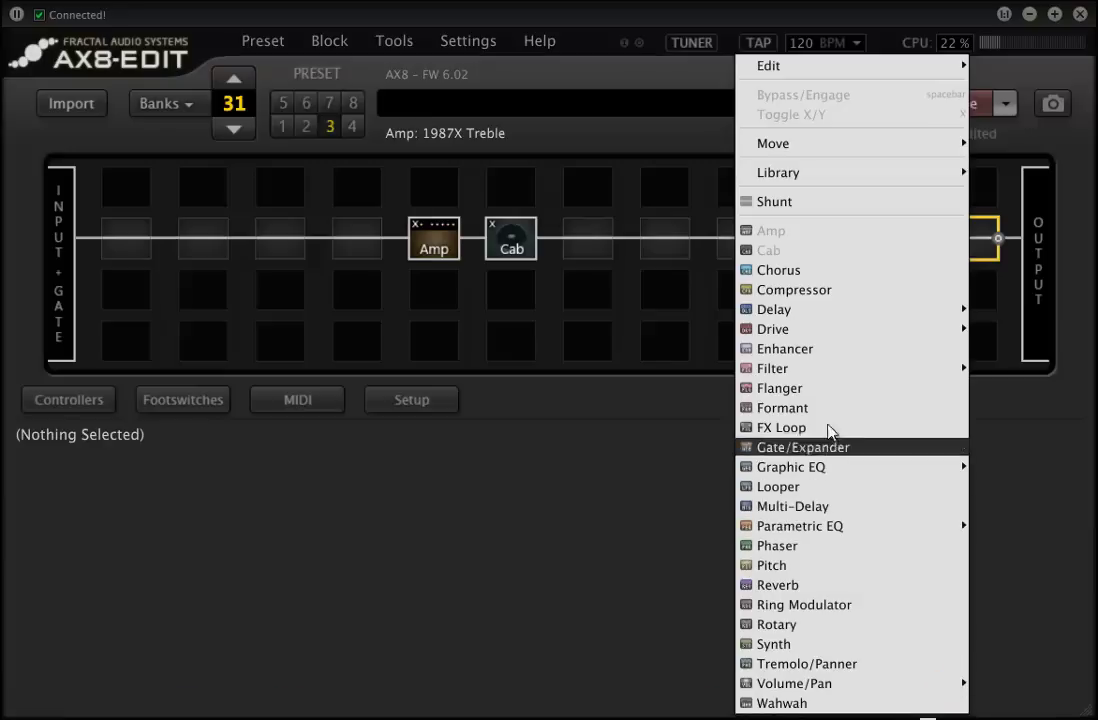
{"action": "mouse_move", "coordinate": [826, 370]}
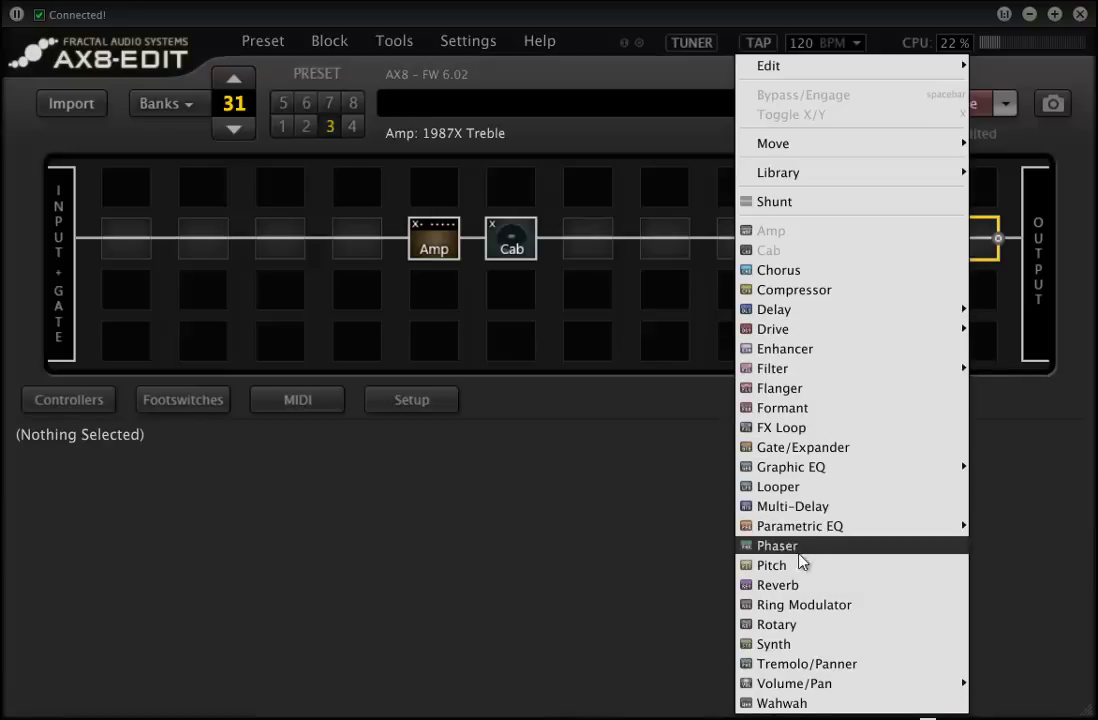
{"action": "left_click", "coordinate": [775, 586]}
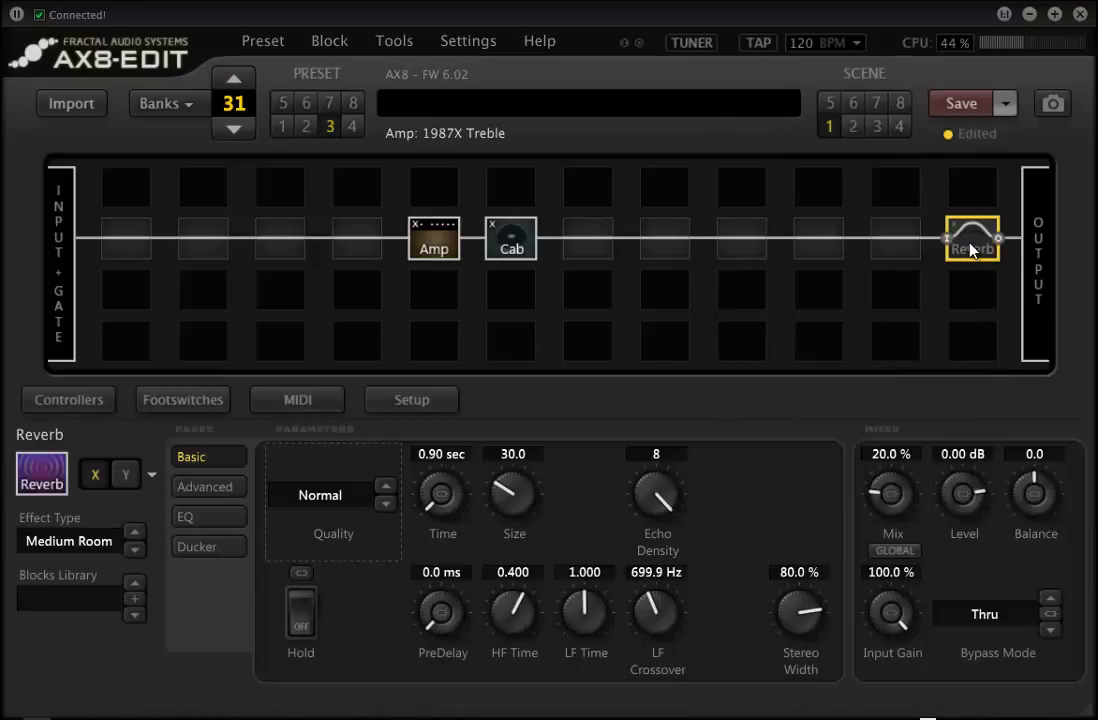
{"action": "left_click", "coordinate": [968, 240]}
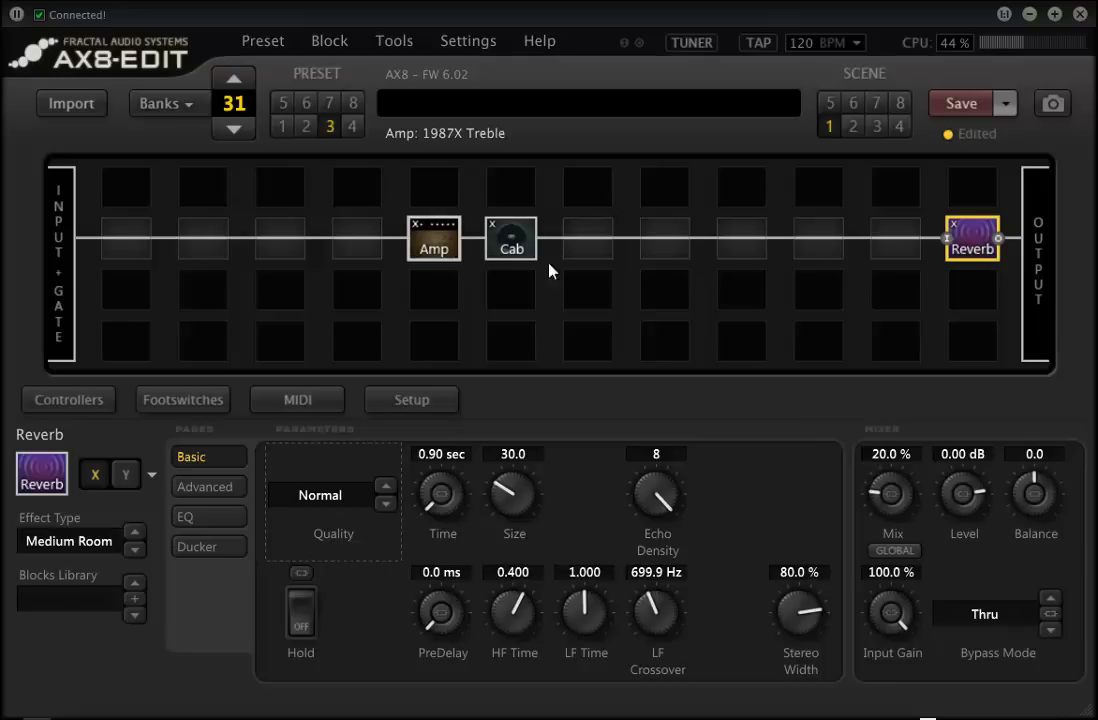
Step: Insert a Delay 1 block in the connected row's cell just before the Reverb
{"action": "left_click", "coordinate": [880, 250]}
{"action": "right_click", "coordinate": [885, 251]}
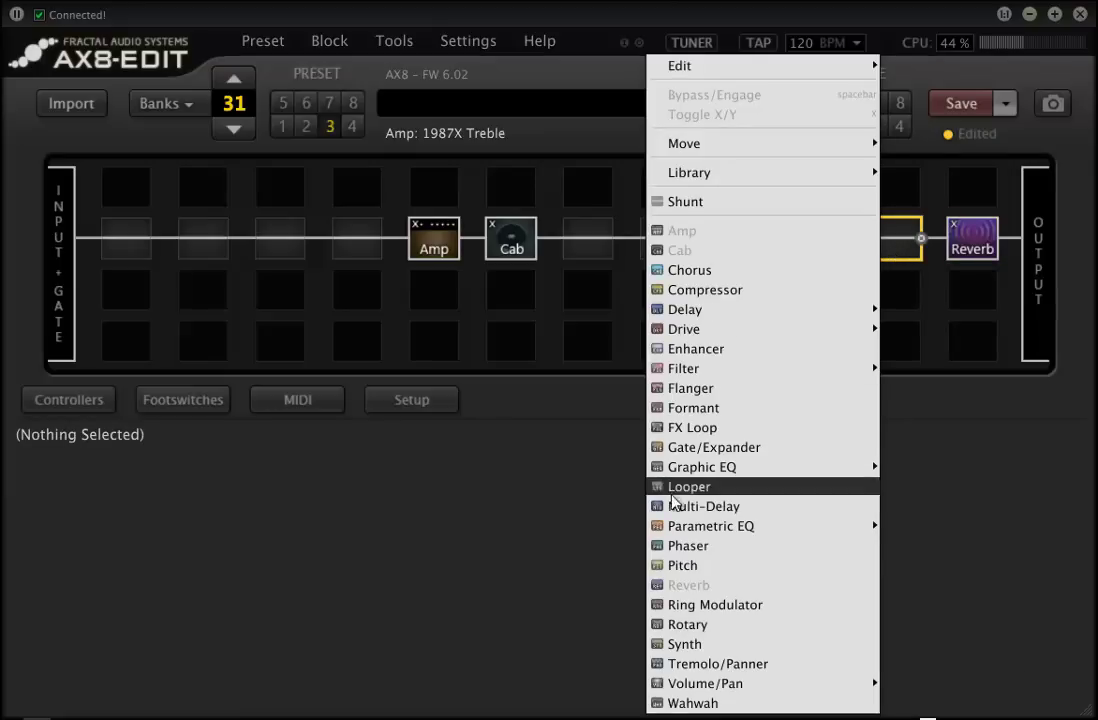
{"action": "mouse_move", "coordinate": [718, 311]}
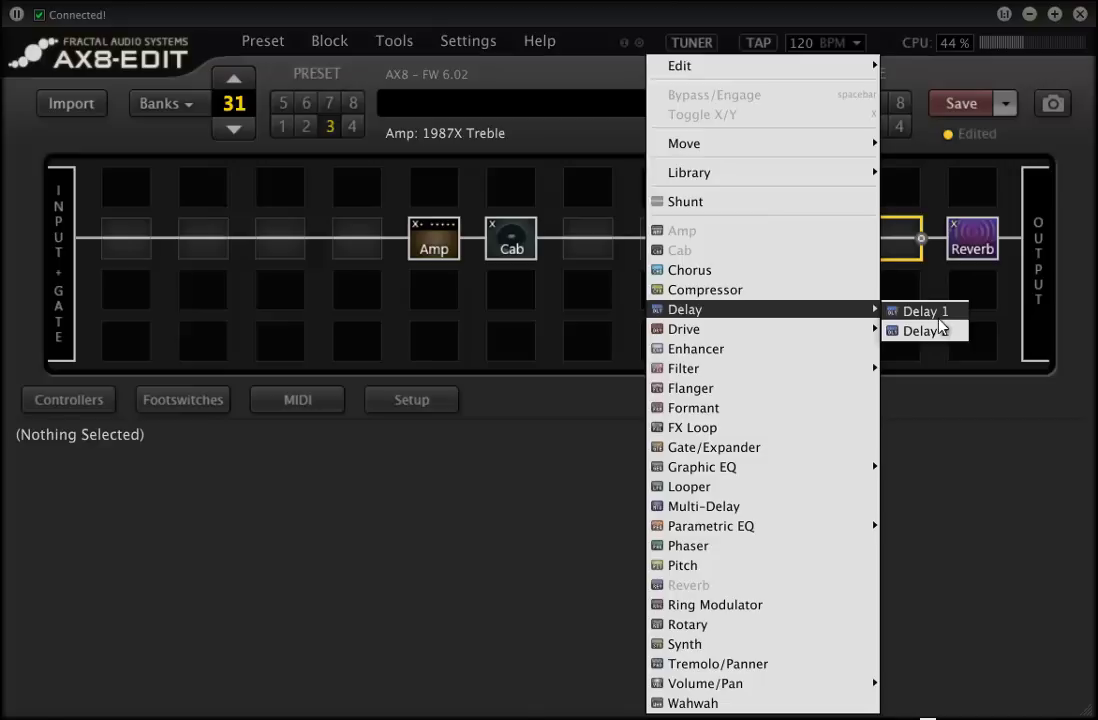
{"action": "left_click", "coordinate": [919, 320]}
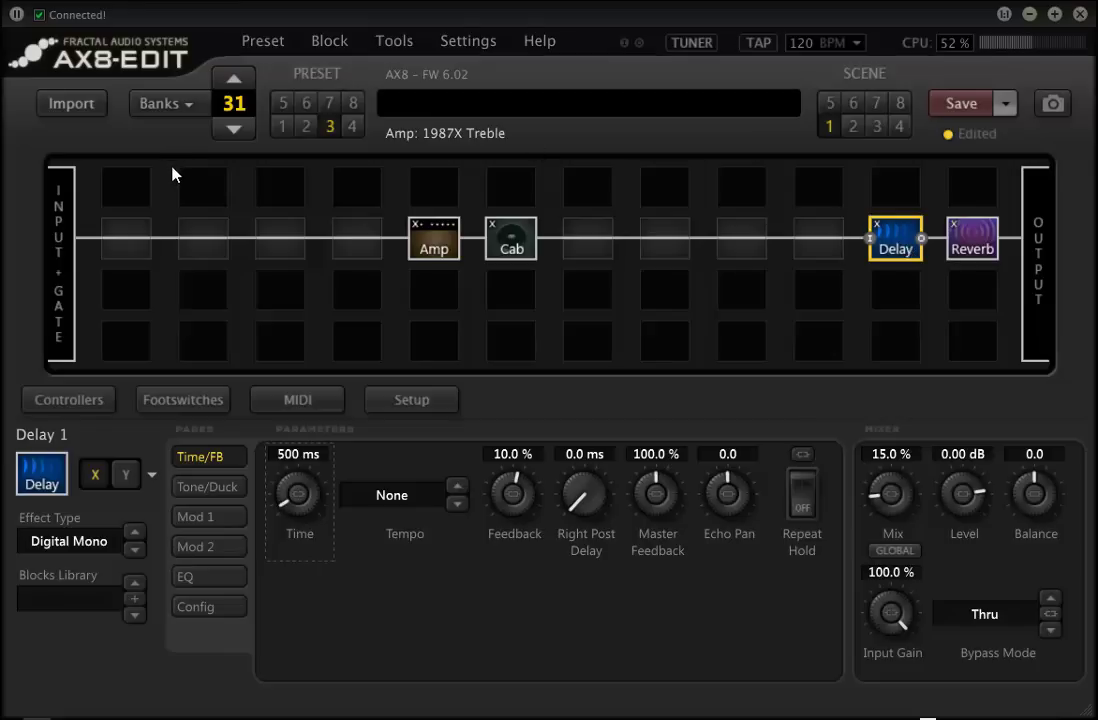
Step: Insert a Wahwah block in the first cell of the connected row and set its Control modifier source to Extern 1
{"action": "right_click", "coordinate": [125, 253]}
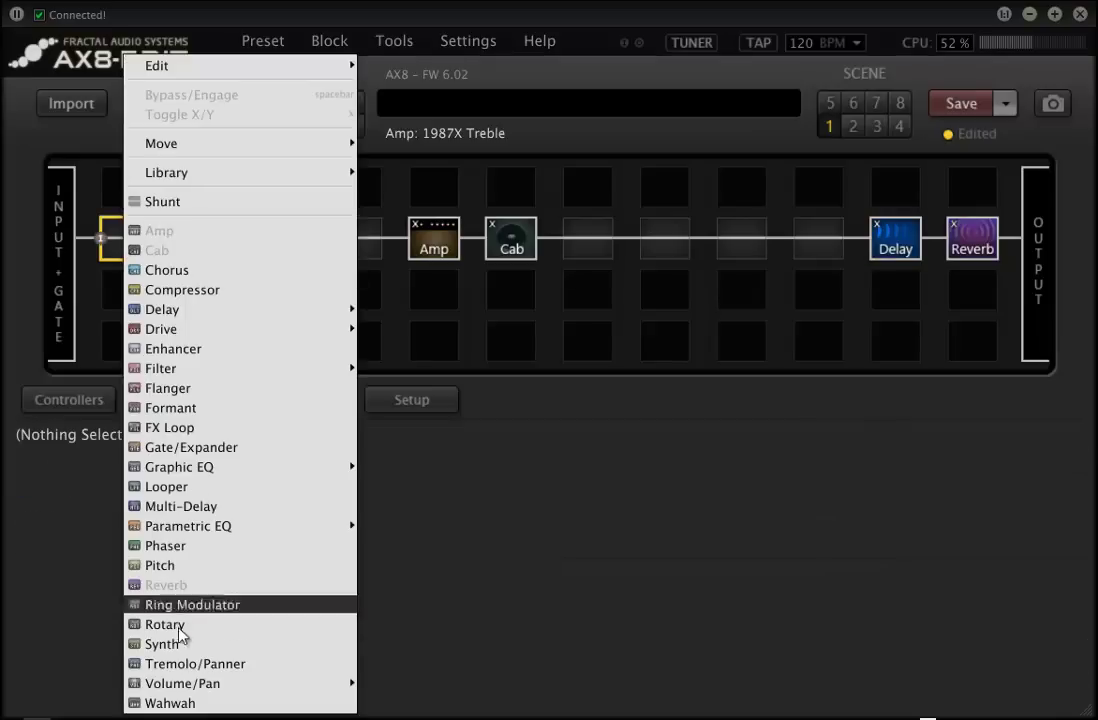
{"action": "left_click", "coordinate": [211, 703]}
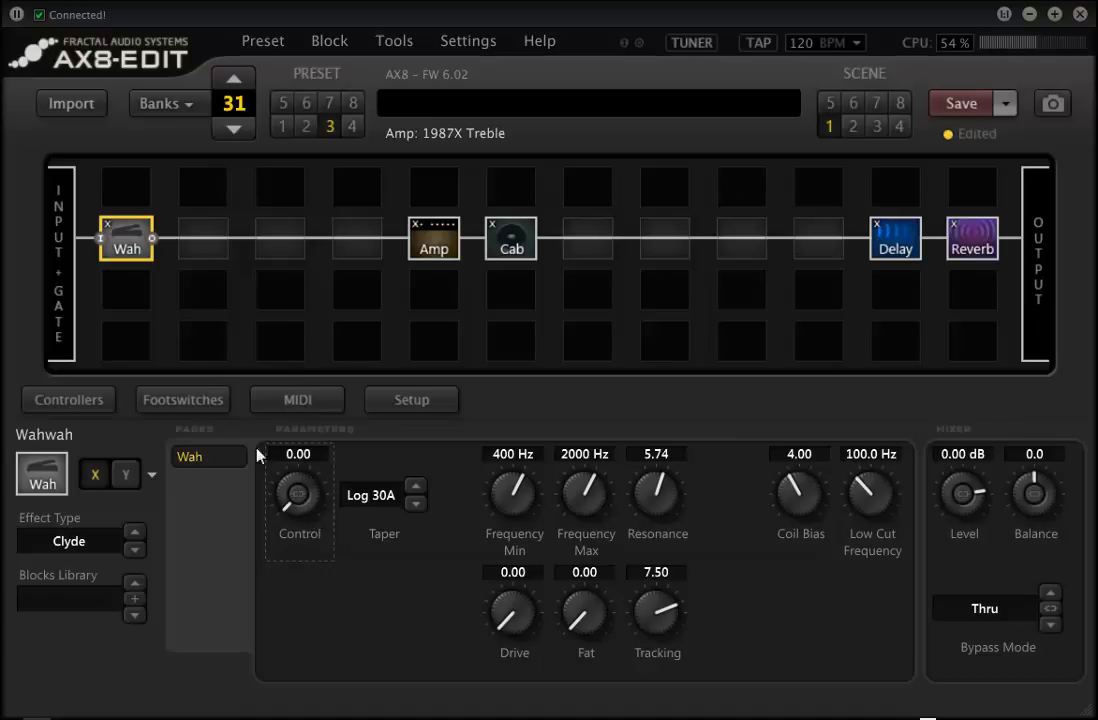
{"action": "right_click", "coordinate": [298, 500]}
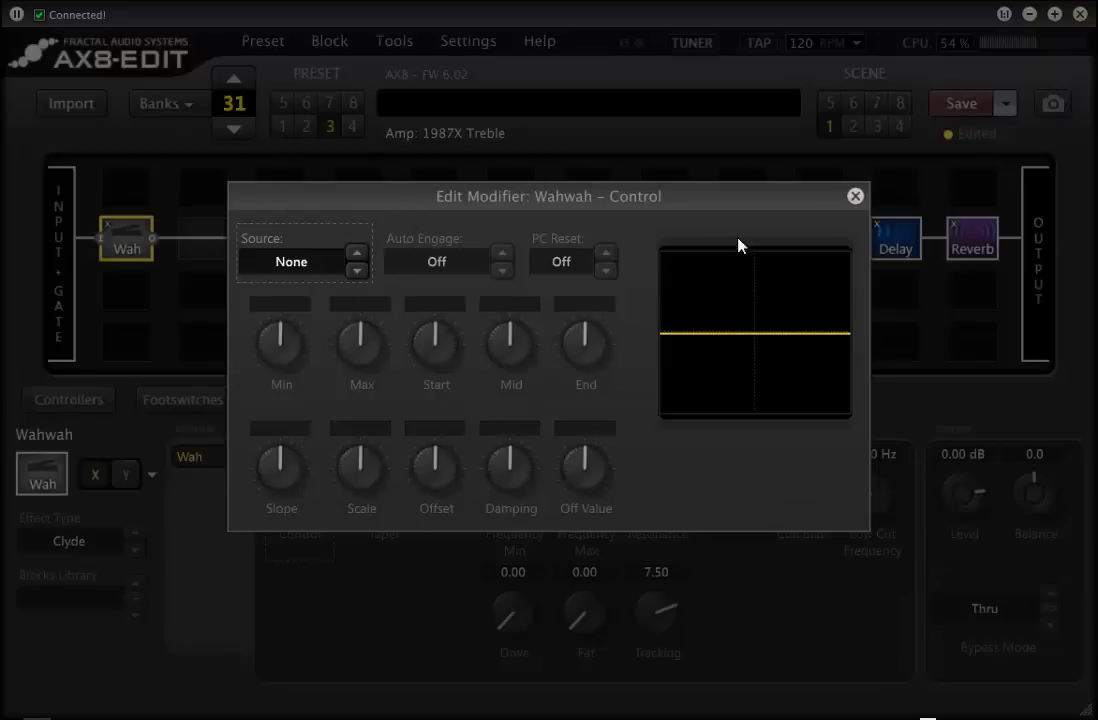
{"action": "left_click", "coordinate": [321, 265]}
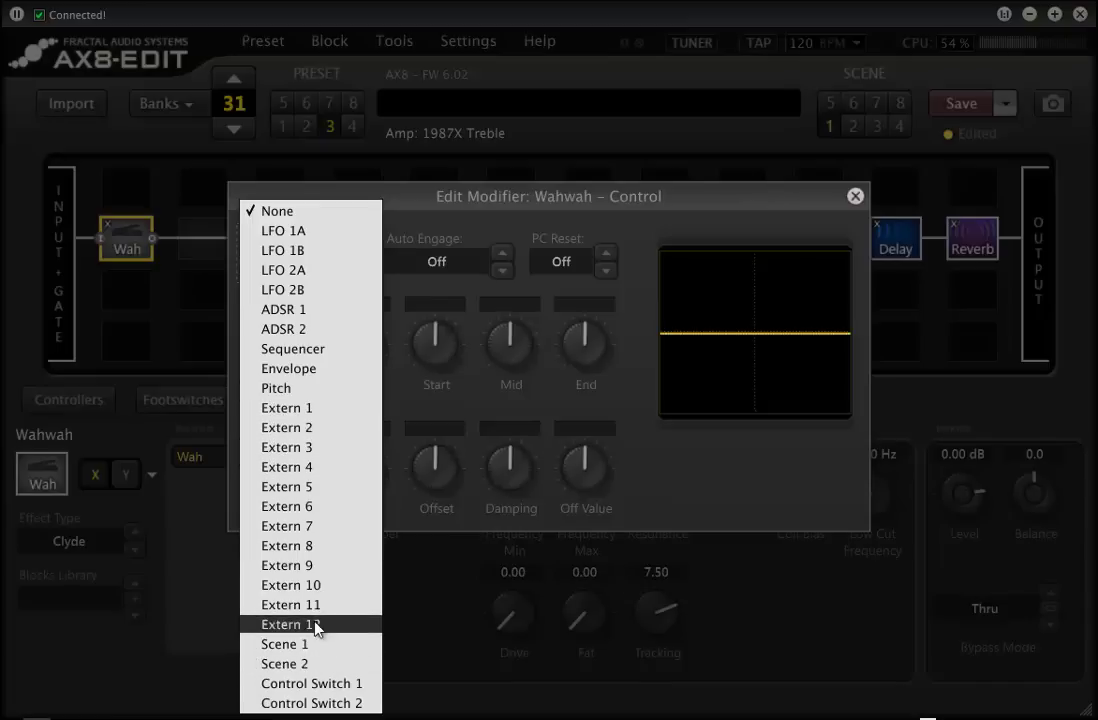
{"action": "left_click", "coordinate": [326, 416]}
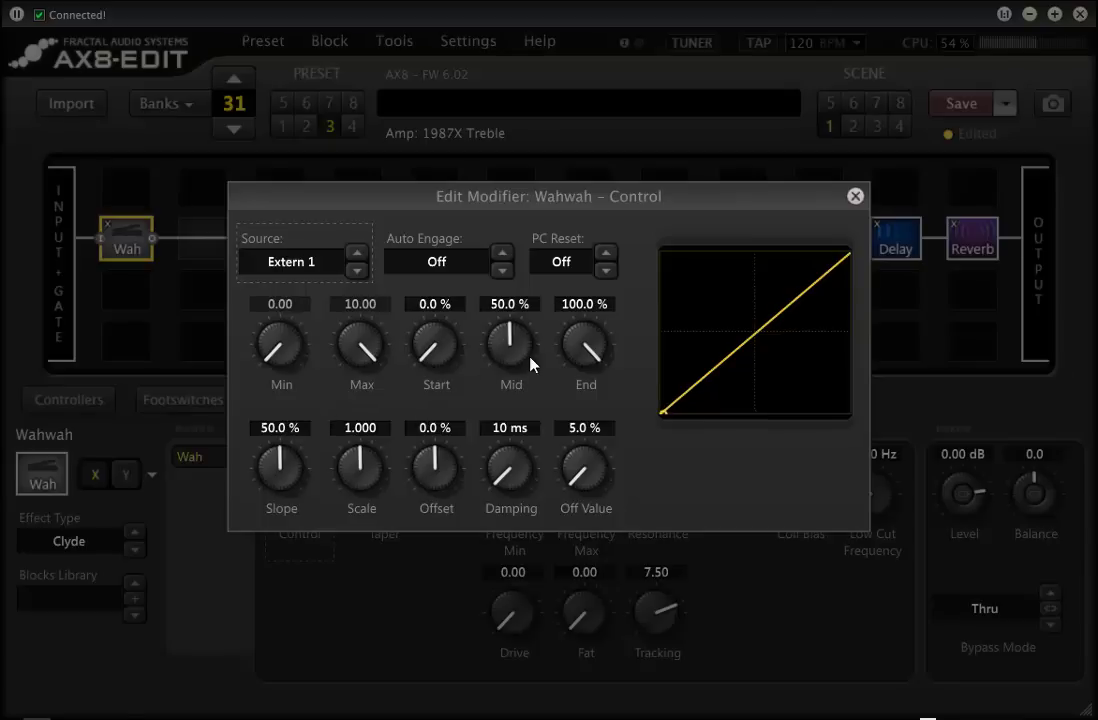
{"action": "left_click", "coordinate": [855, 197]}
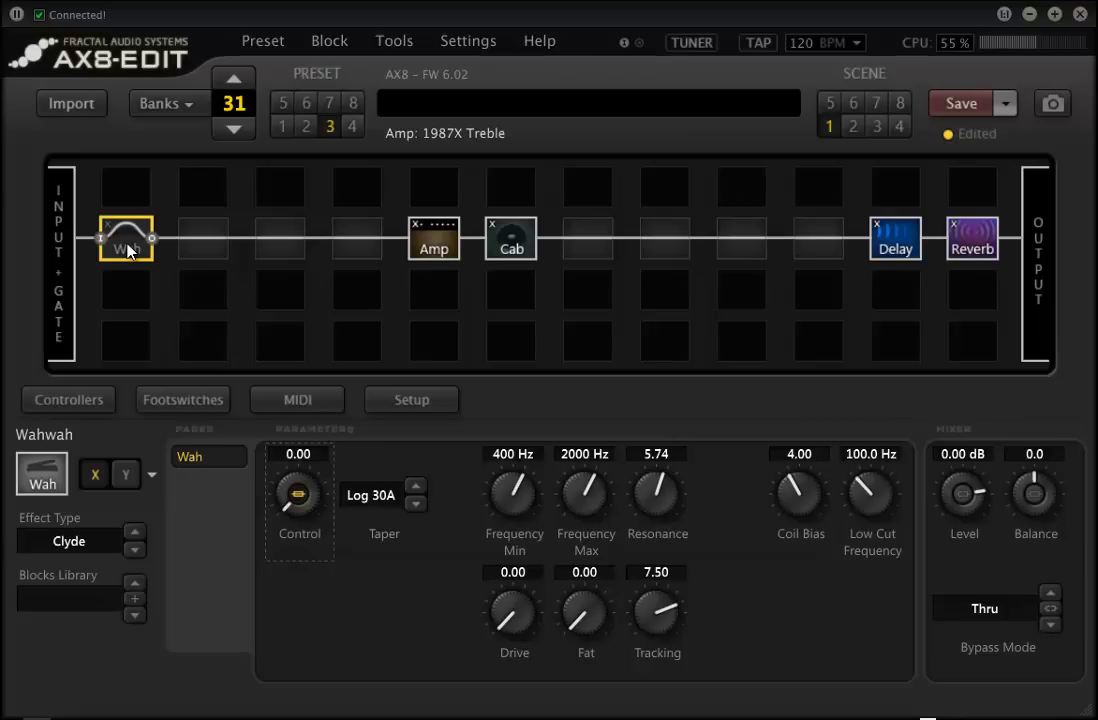
Step: Insert a Volume/Pan 1 block in the cell after the Wah and set its Volume modifier source to Extern 2
{"action": "right_click", "coordinate": [200, 250]}
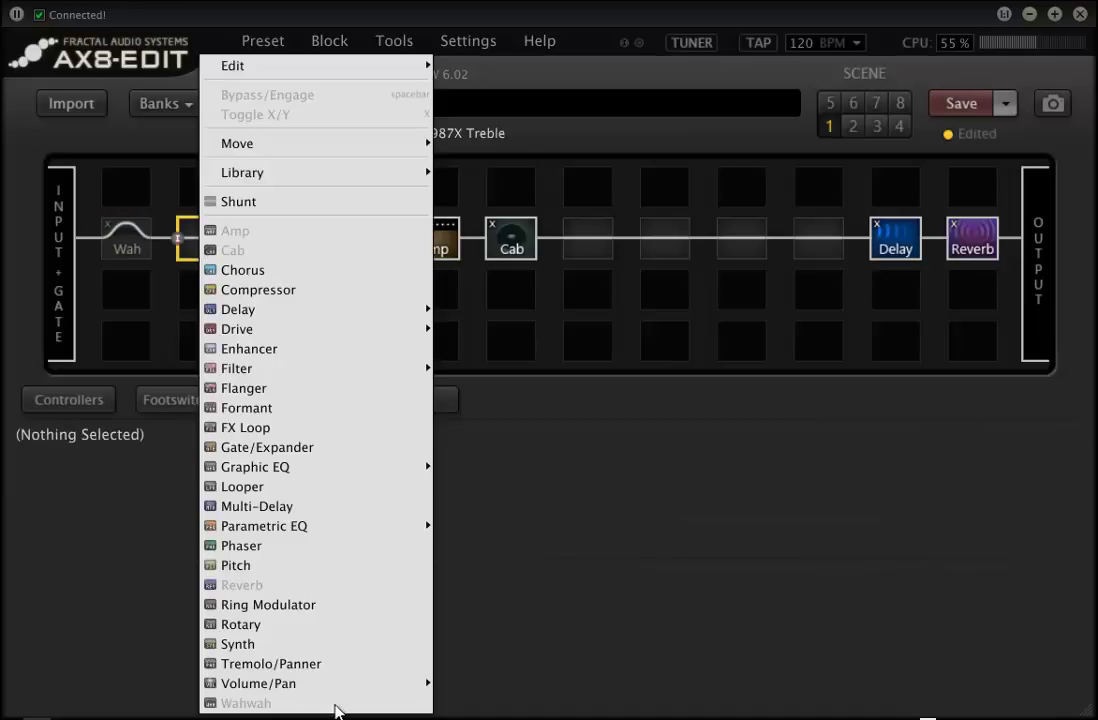
{"action": "mouse_move", "coordinate": [349, 697]}
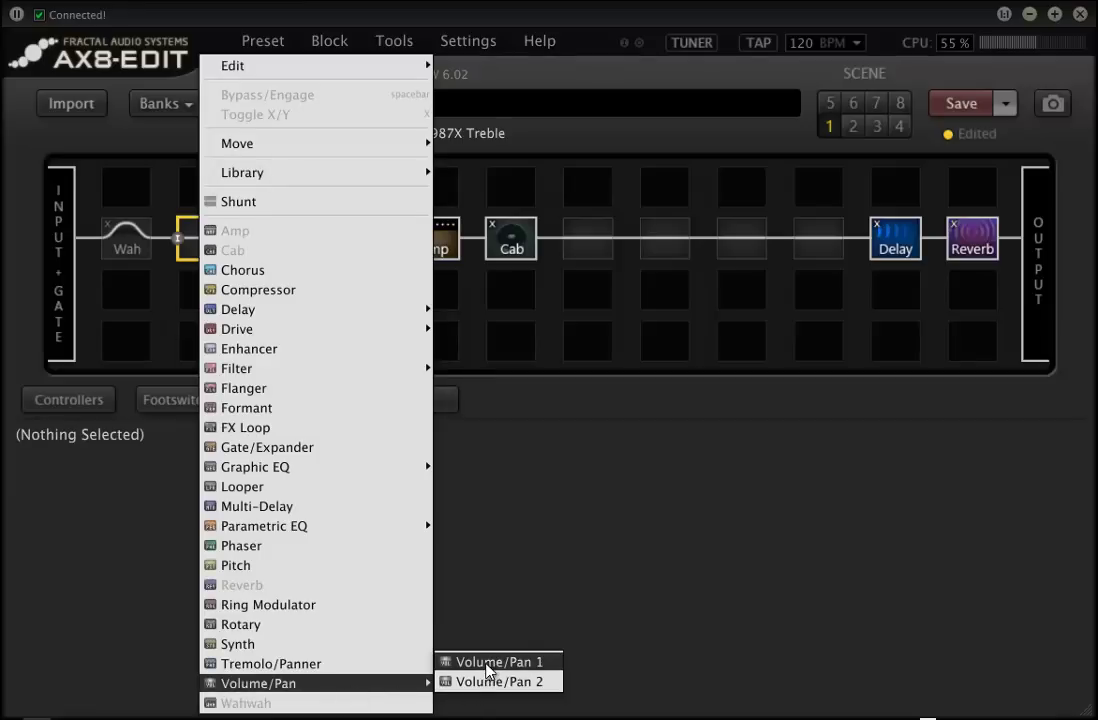
{"action": "left_click", "coordinate": [489, 662]}
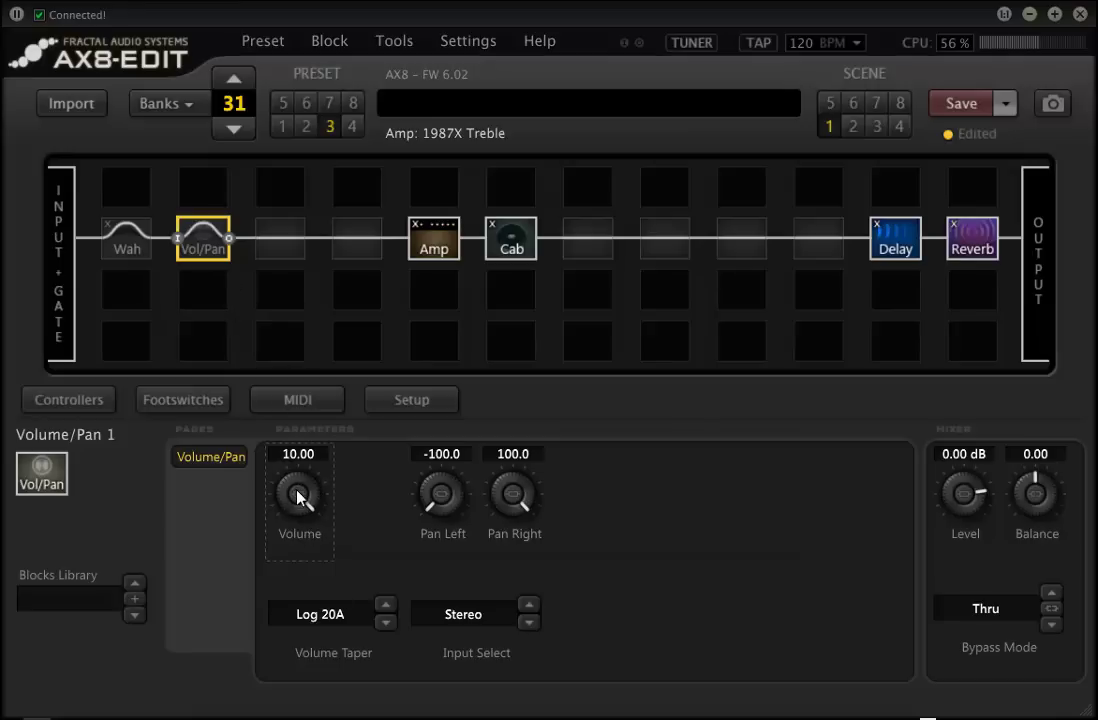
{"action": "right_click", "coordinate": [297, 497]}
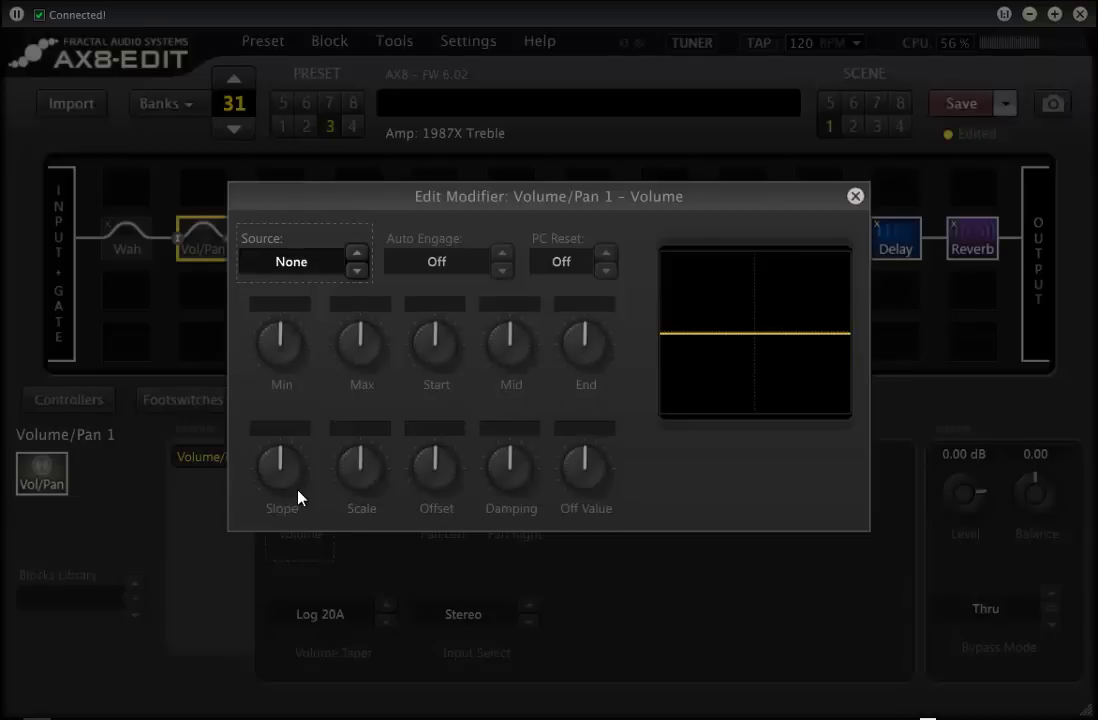
{"action": "left_click", "coordinate": [278, 245]}
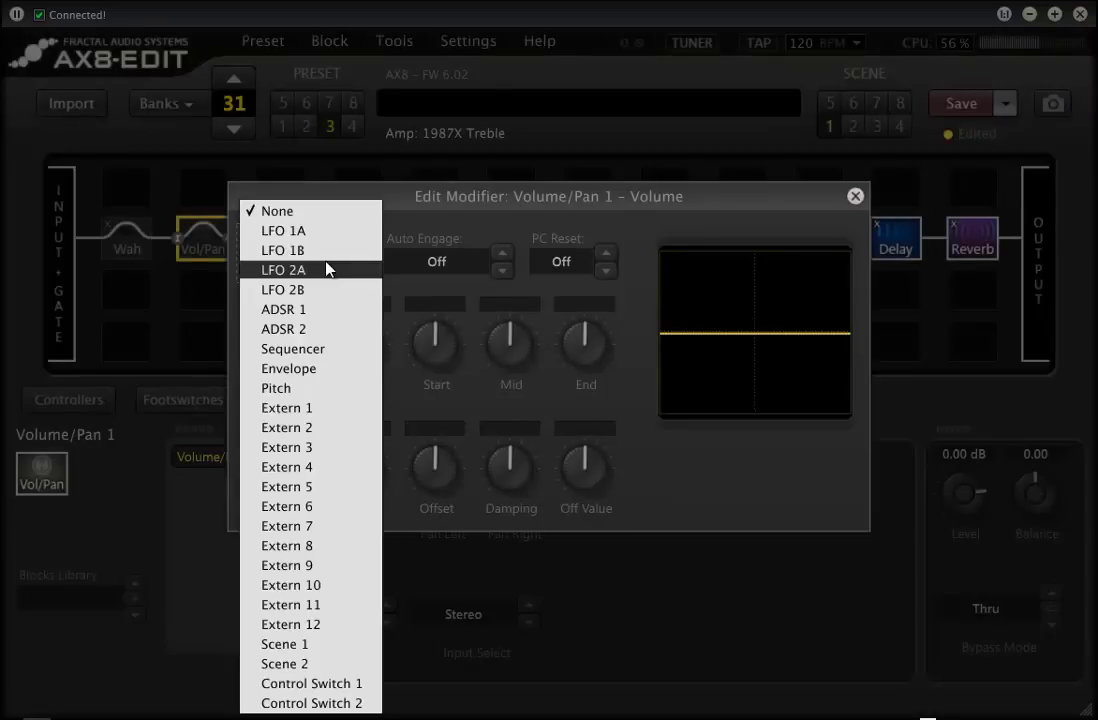
{"action": "left_click", "coordinate": [321, 430]}
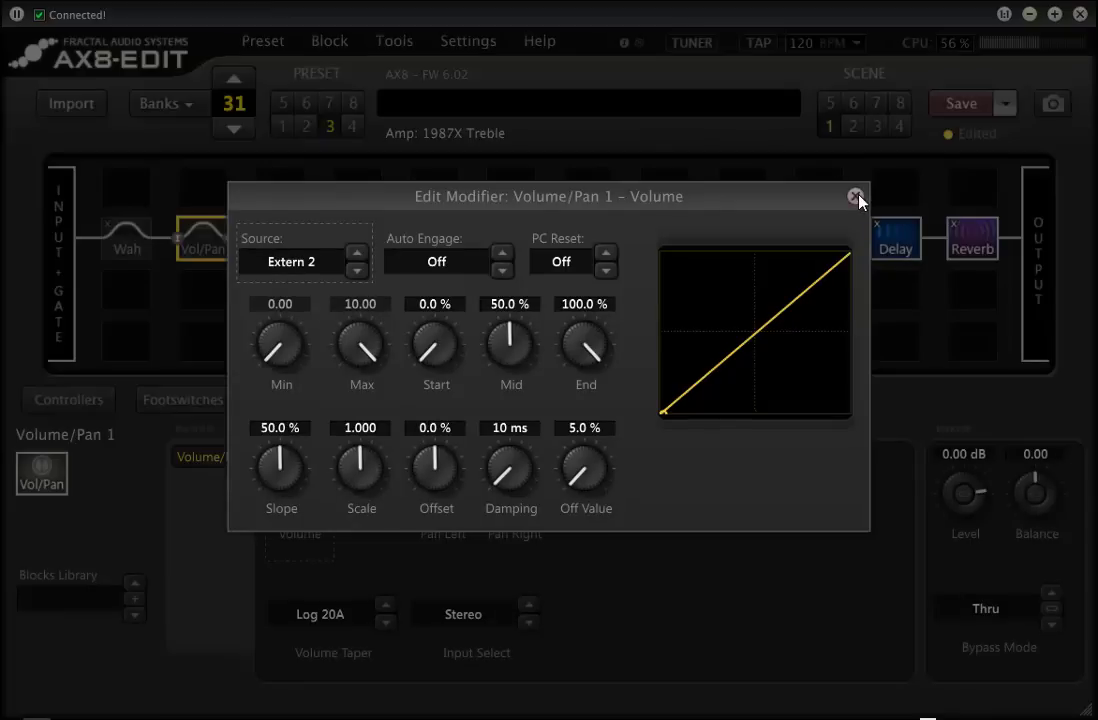
{"action": "left_click", "coordinate": [856, 197]}
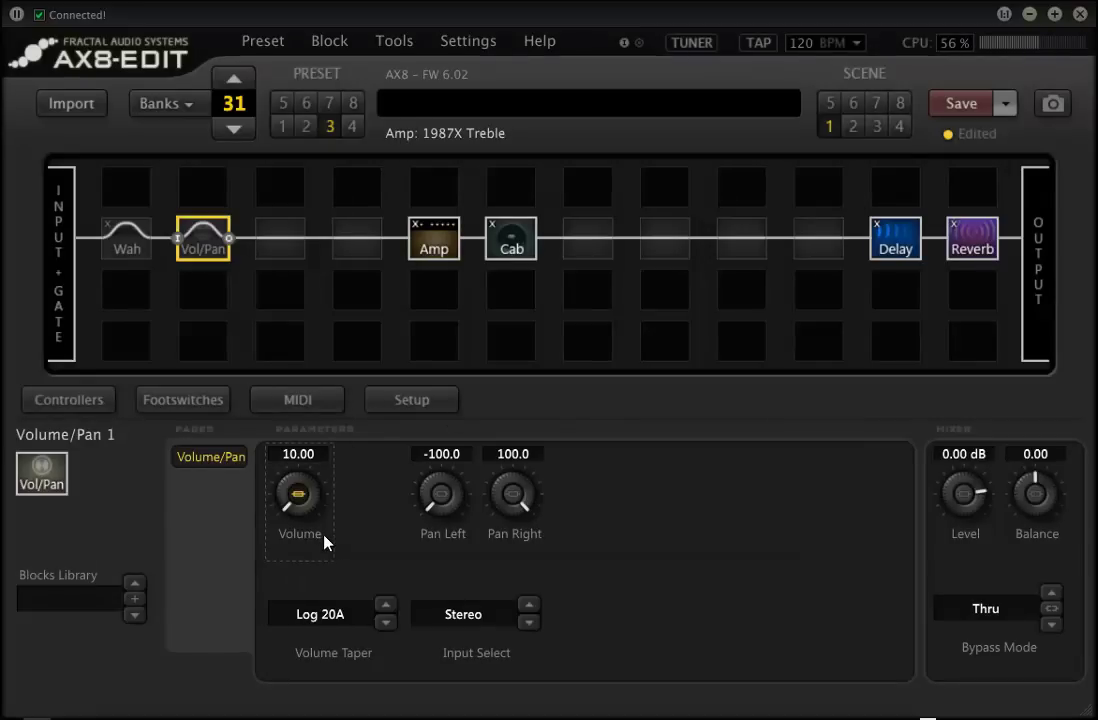
{"action": "left_click", "coordinate": [195, 243]}
{"action": "left_click", "coordinate": [884, 288]}
{"action": "left_click", "coordinate": [297, 257]}
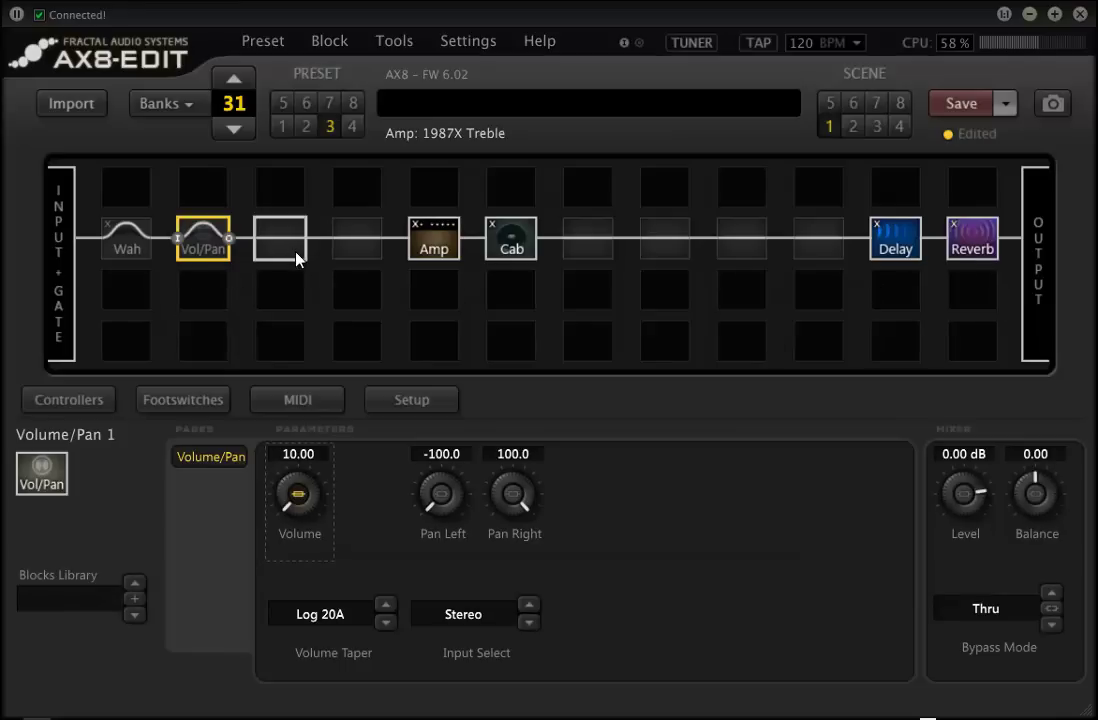
{"action": "left_click", "coordinate": [973, 240]}
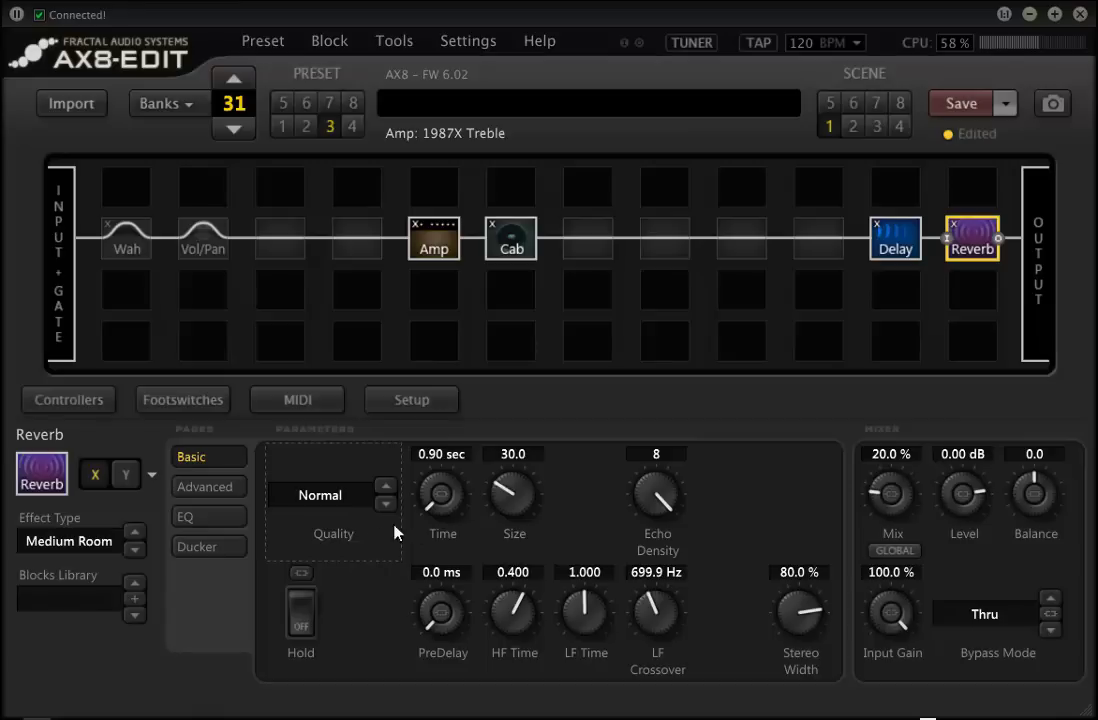
{"action": "left_click", "coordinate": [279, 258]}
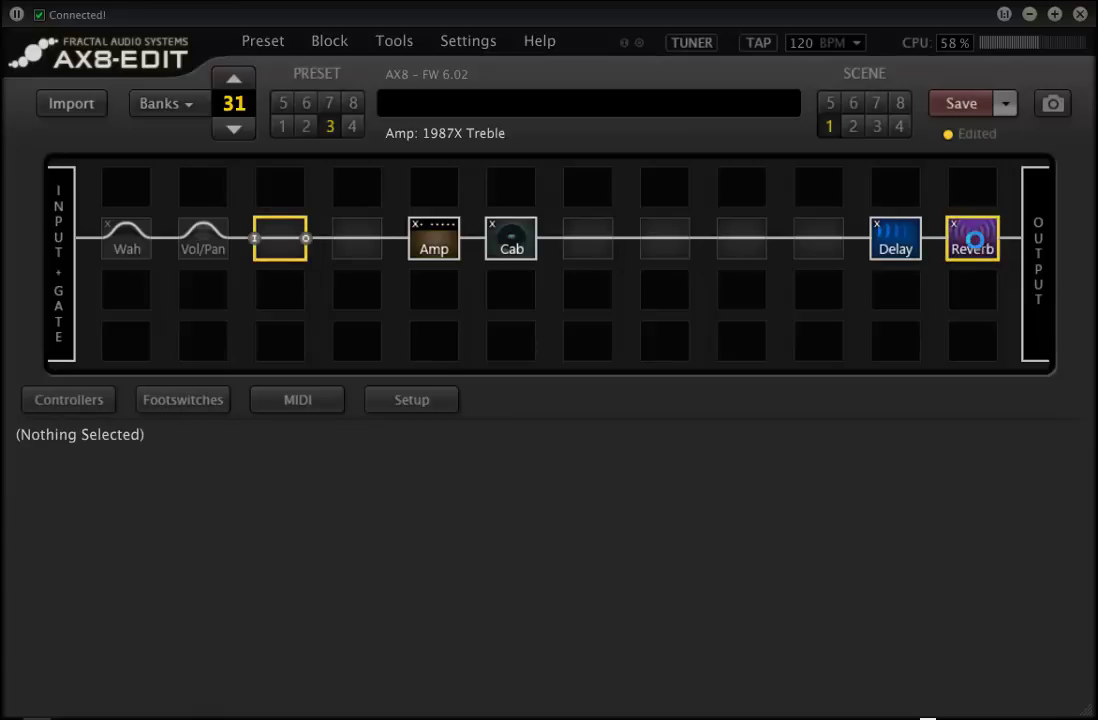
Step: Switch the Reverb's Quality between High and Normal to compare them, ending on High
{"action": "left_click", "coordinate": [979, 250]}
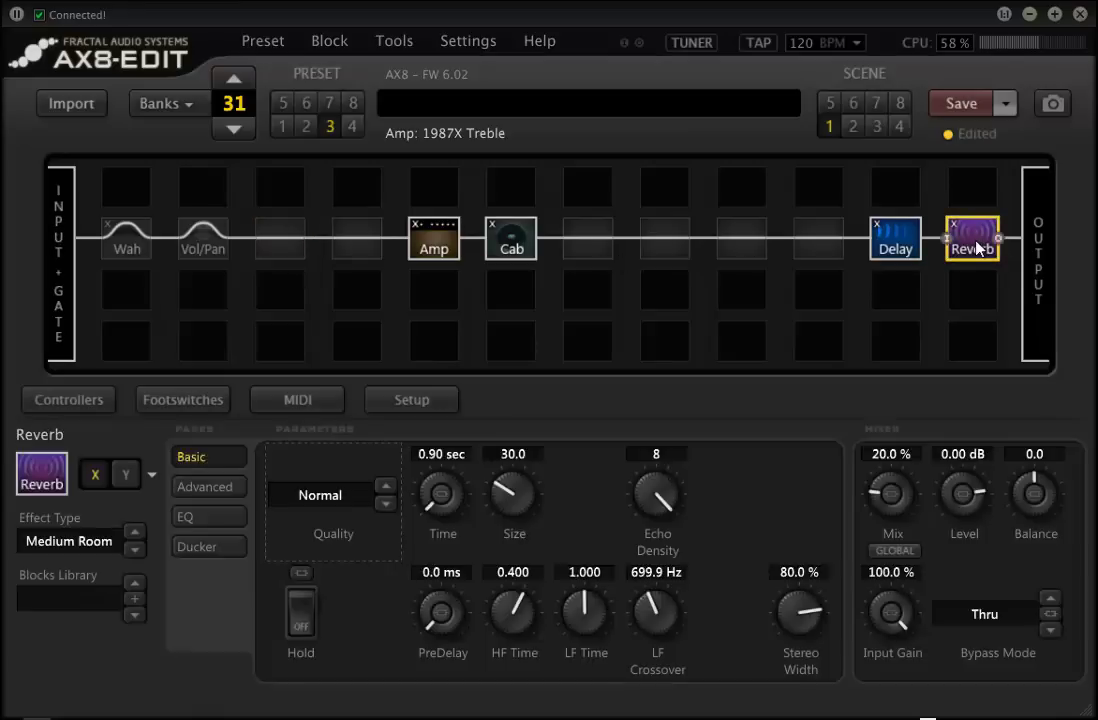
{"action": "left_click", "coordinate": [345, 500]}
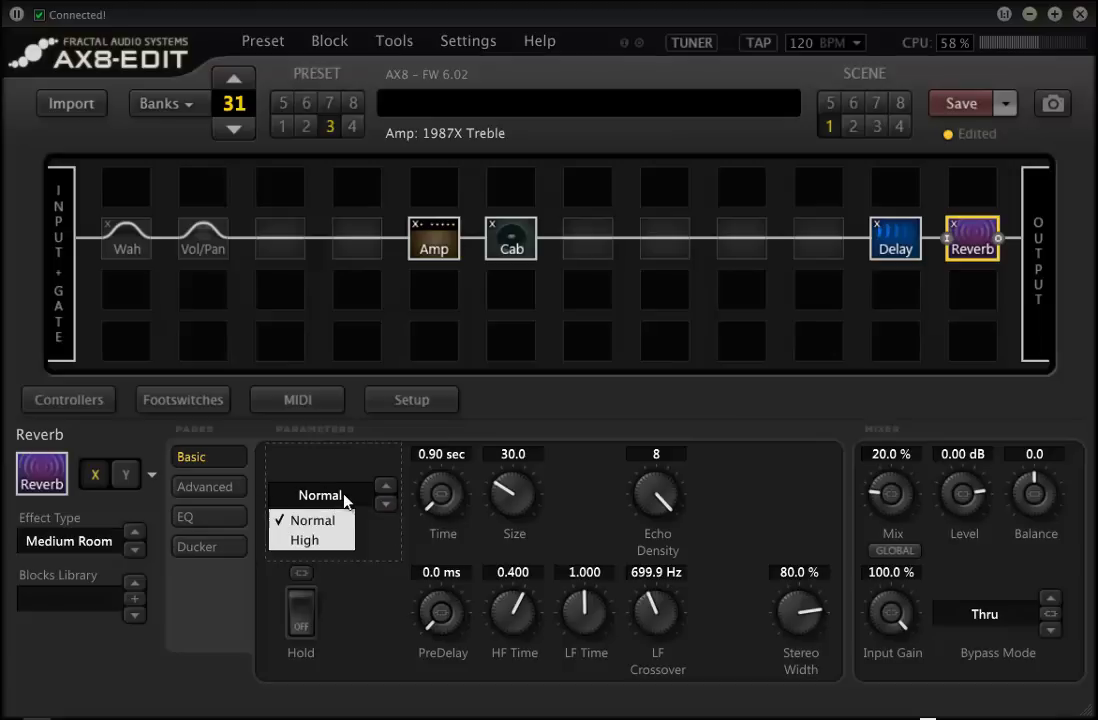
{"action": "left_click", "coordinate": [330, 545]}
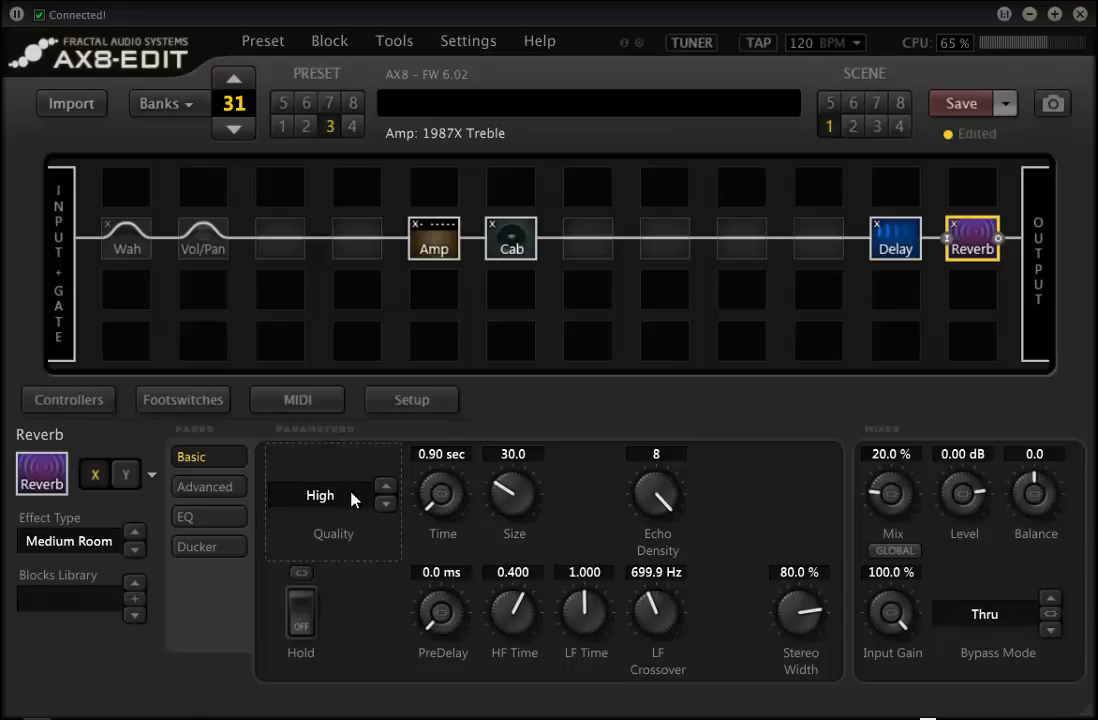
{"action": "left_click", "coordinate": [358, 496]}
{"action": "left_click", "coordinate": [312, 520]}
{"action": "left_click", "coordinate": [330, 495]}
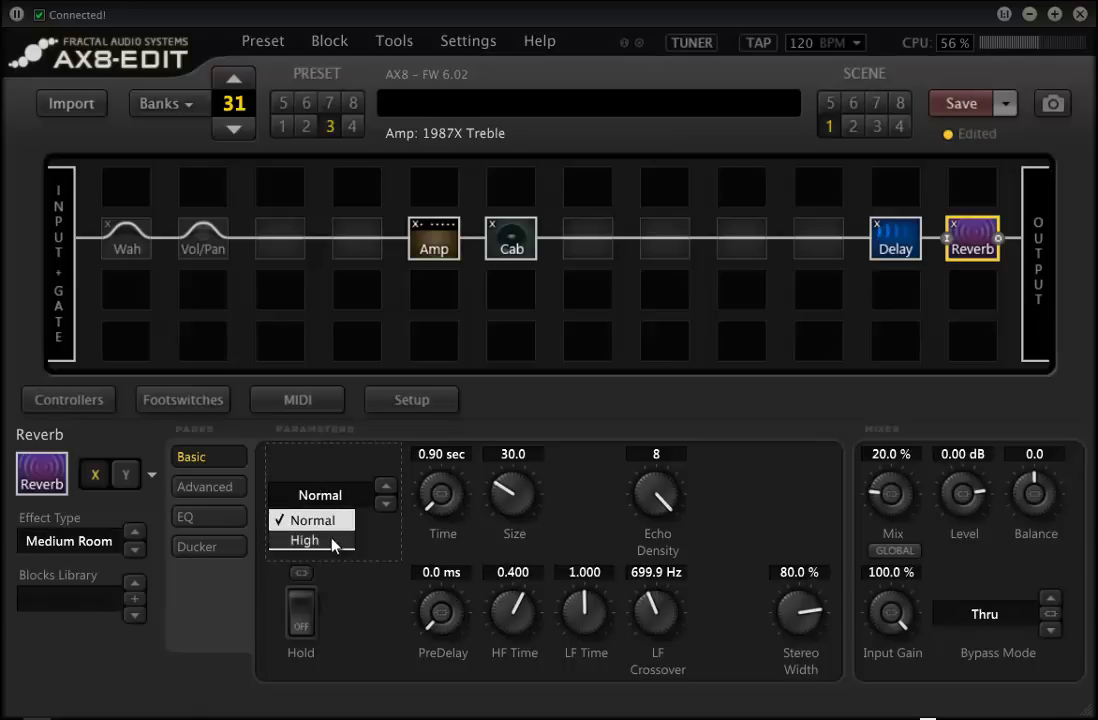
{"action": "left_click", "coordinate": [322, 540]}
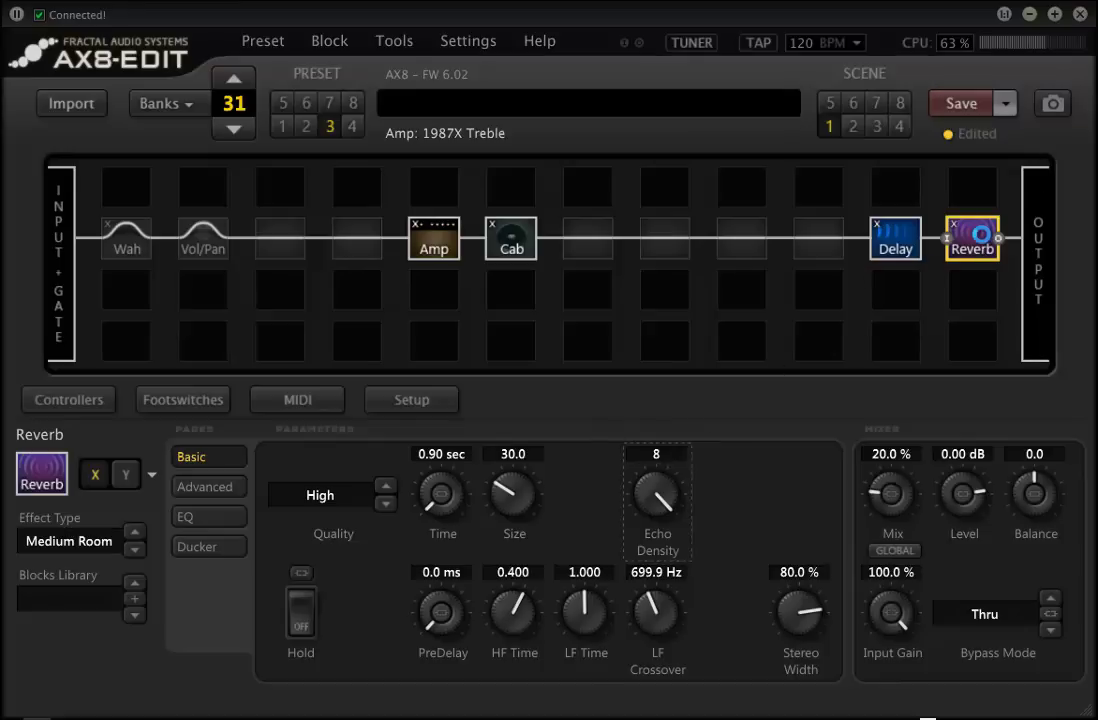
{"action": "left_click", "coordinate": [343, 509]}
Step: Insert a Drive 1 block in the empty cell right after Vol/Pan
{"action": "left_click", "coordinate": [292, 252]}
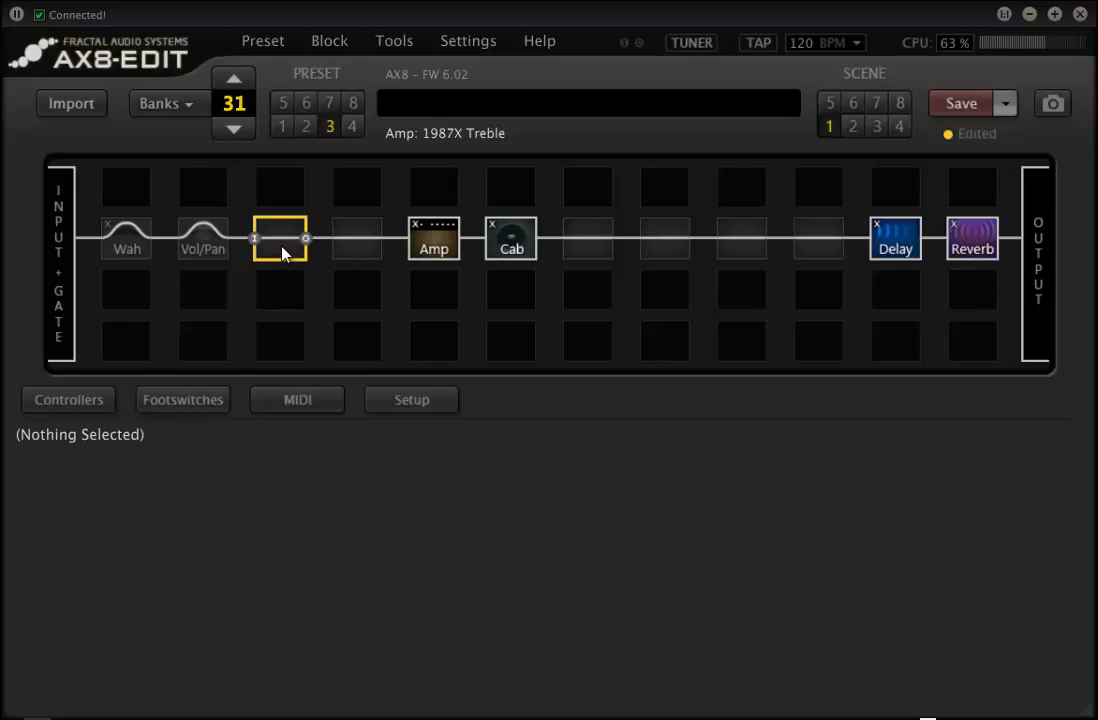
{"action": "right_click", "coordinate": [283, 254]}
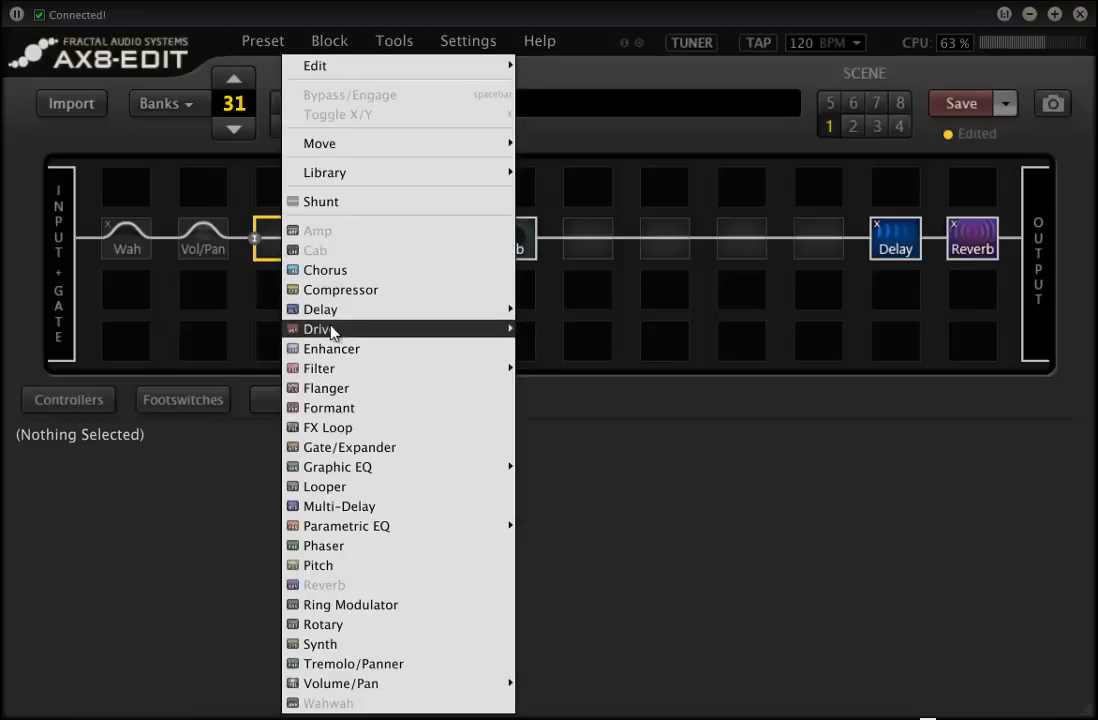
{"action": "mouse_move", "coordinate": [475, 334]}
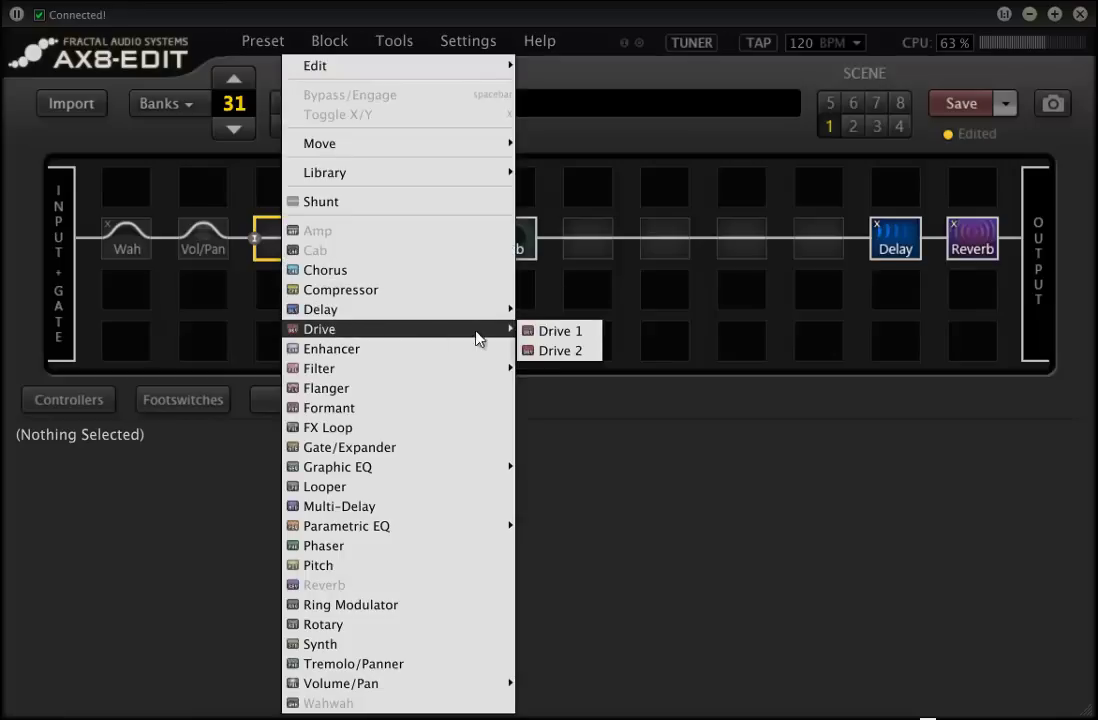
{"action": "left_click", "coordinate": [541, 333]}
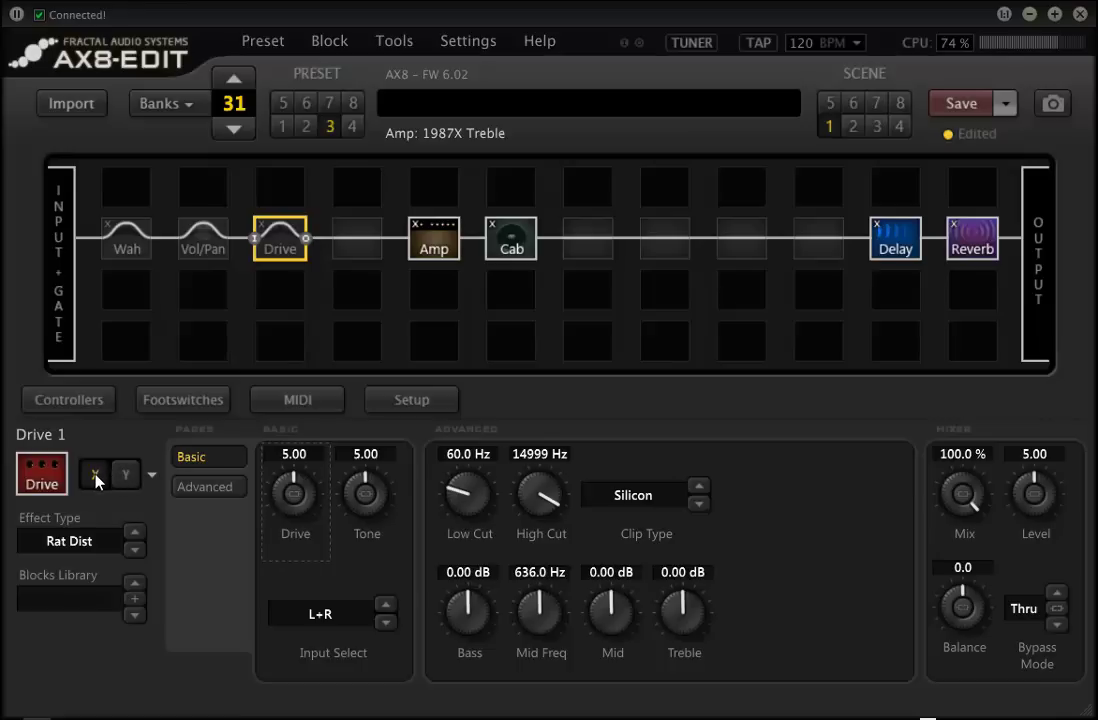
Step: Set Drive 1's Effect Type to FET Boost on channel X and BB Pre on channel Y, ending on channel X
{"action": "left_click", "coordinate": [97, 544]}
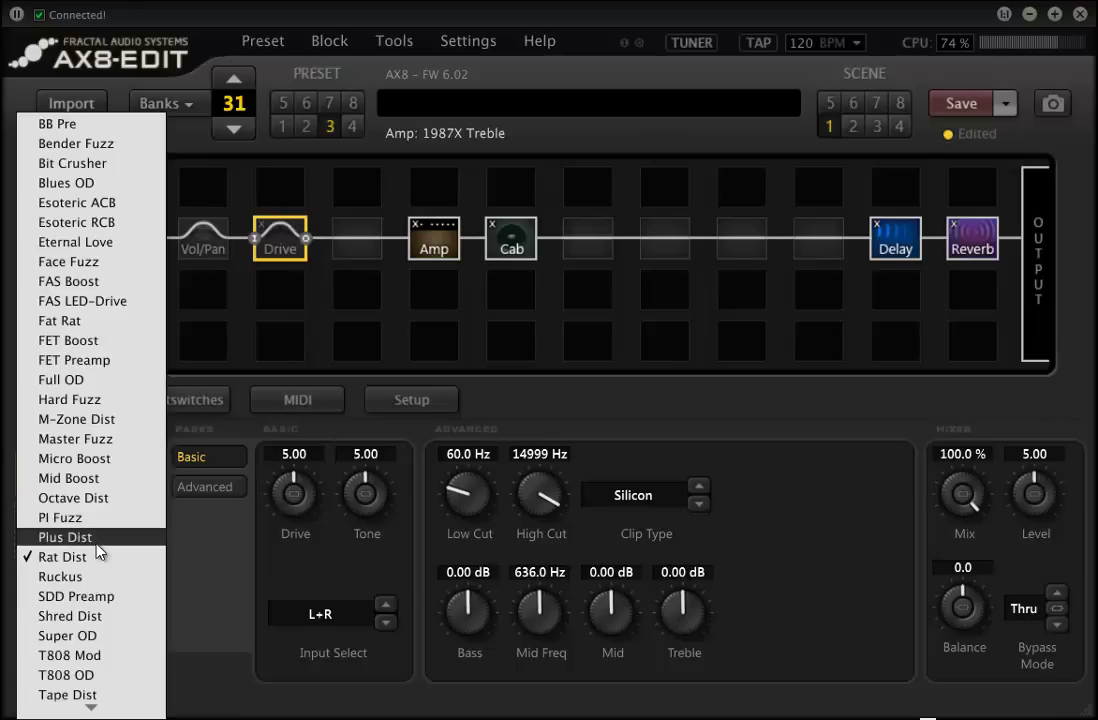
{"action": "left_click", "coordinate": [133, 340]}
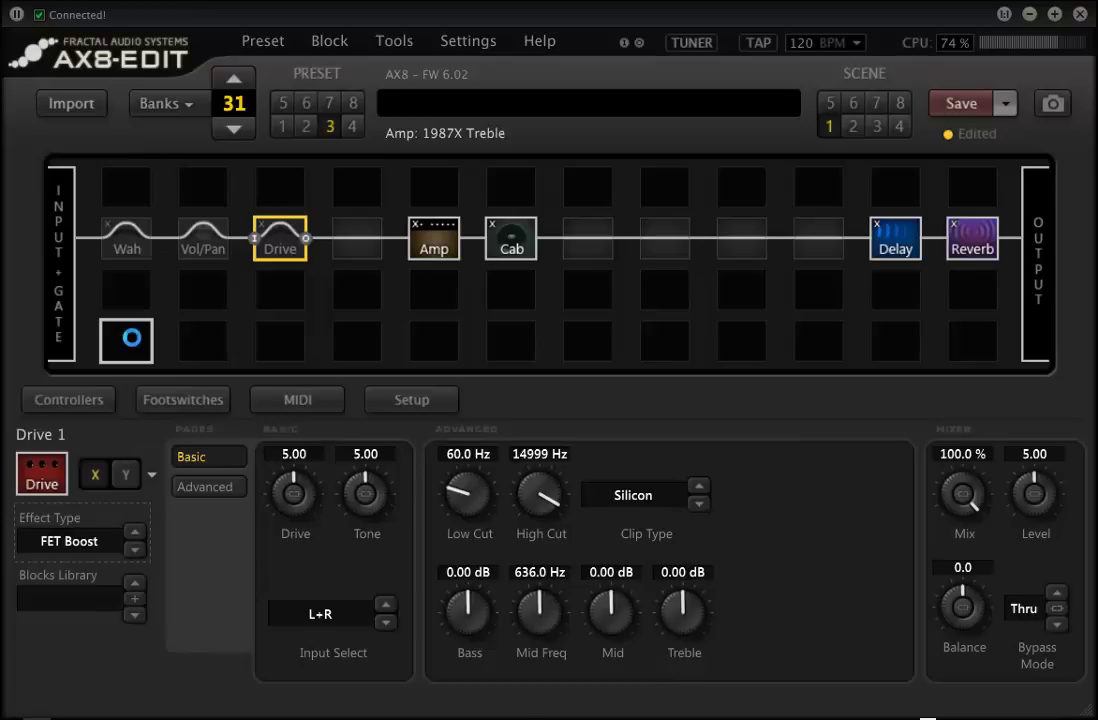
{"action": "left_click", "coordinate": [127, 474]}
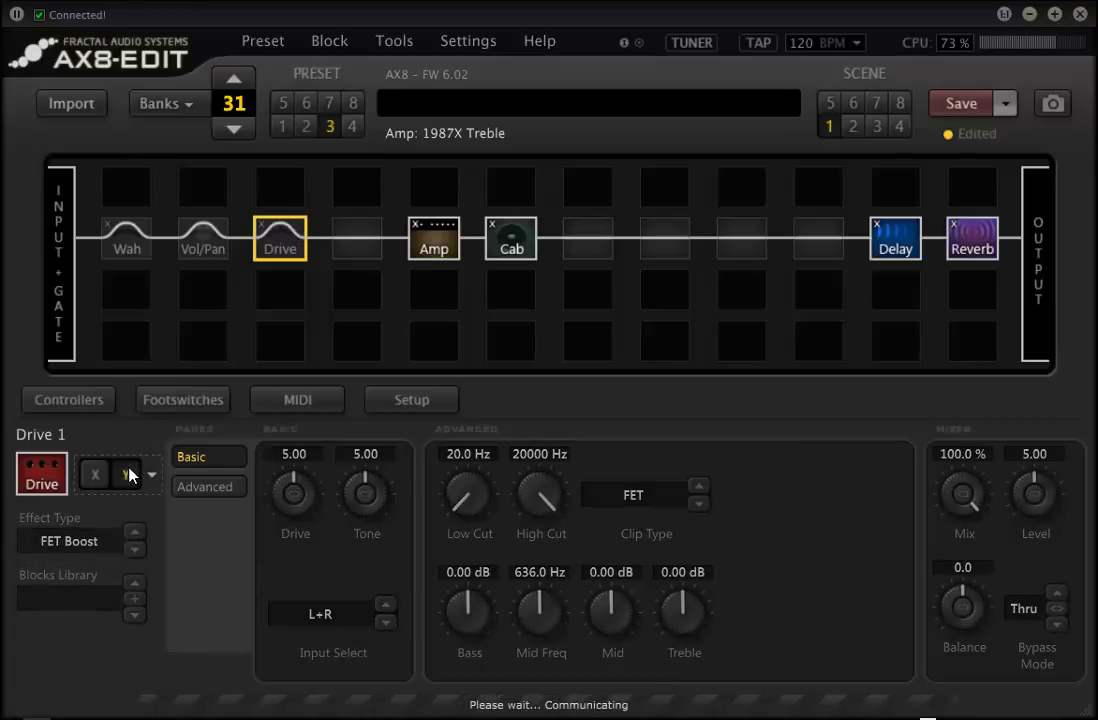
{"action": "left_click", "coordinate": [98, 545]}
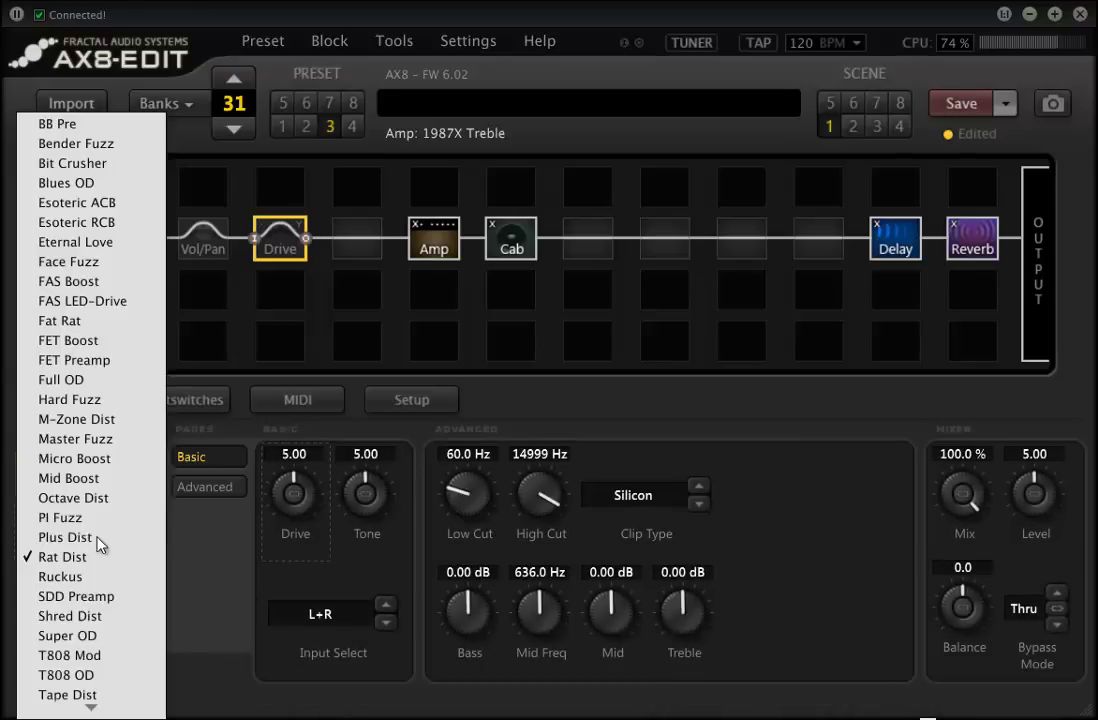
{"action": "left_click", "coordinate": [100, 124]}
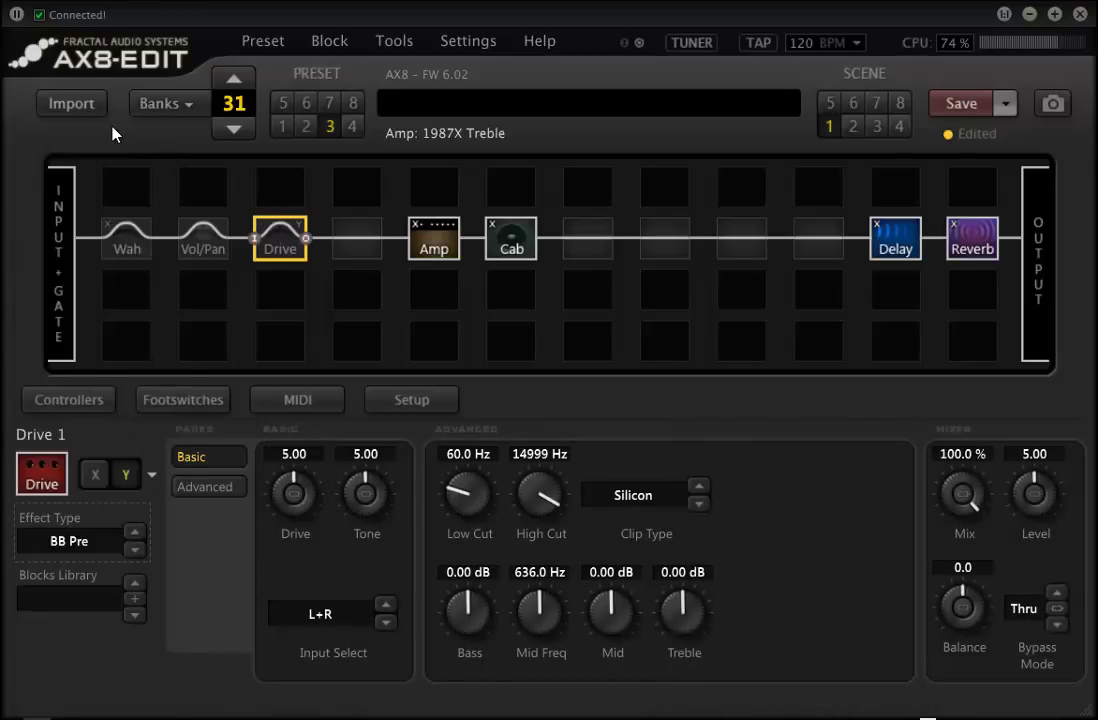
{"action": "left_click", "coordinate": [91, 478]}
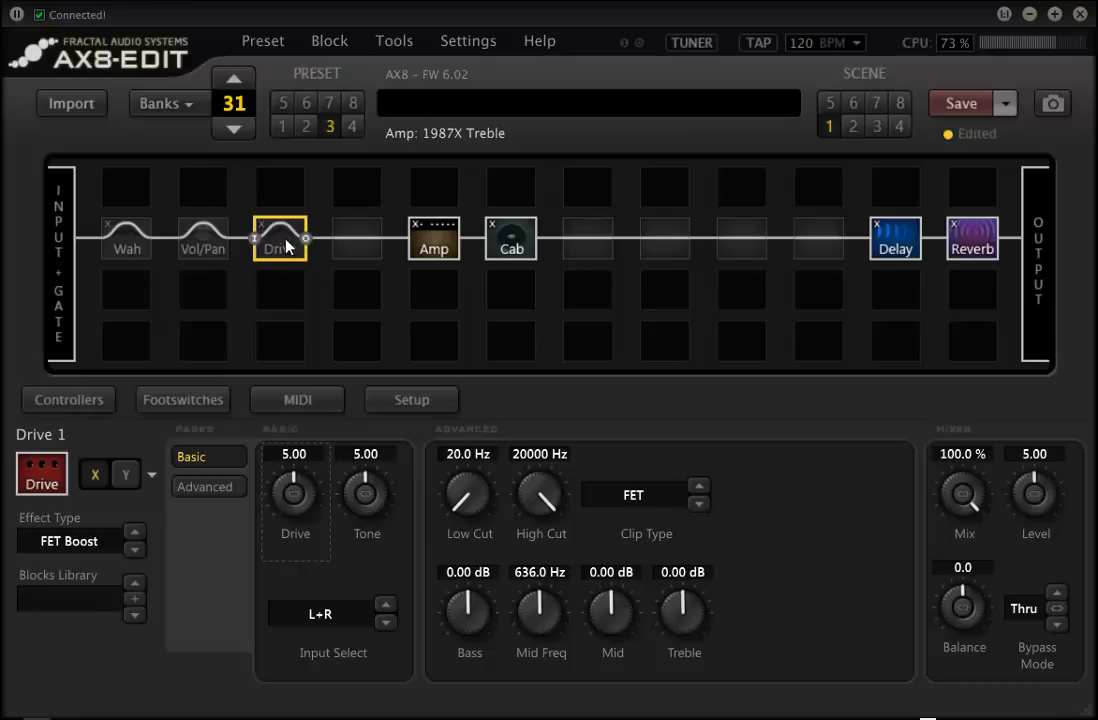
Step: Insert a Drive 2 block in the empty cell right after Drive 1
{"action": "left_click", "coordinate": [350, 252]}
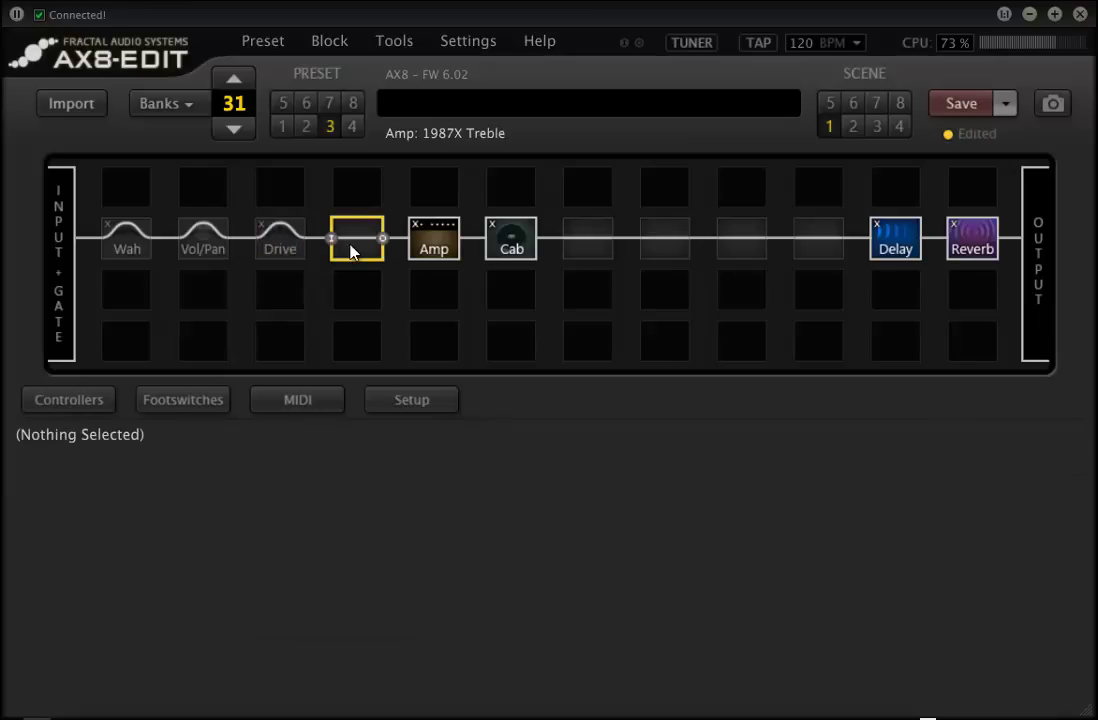
{"action": "right_click", "coordinate": [350, 252]}
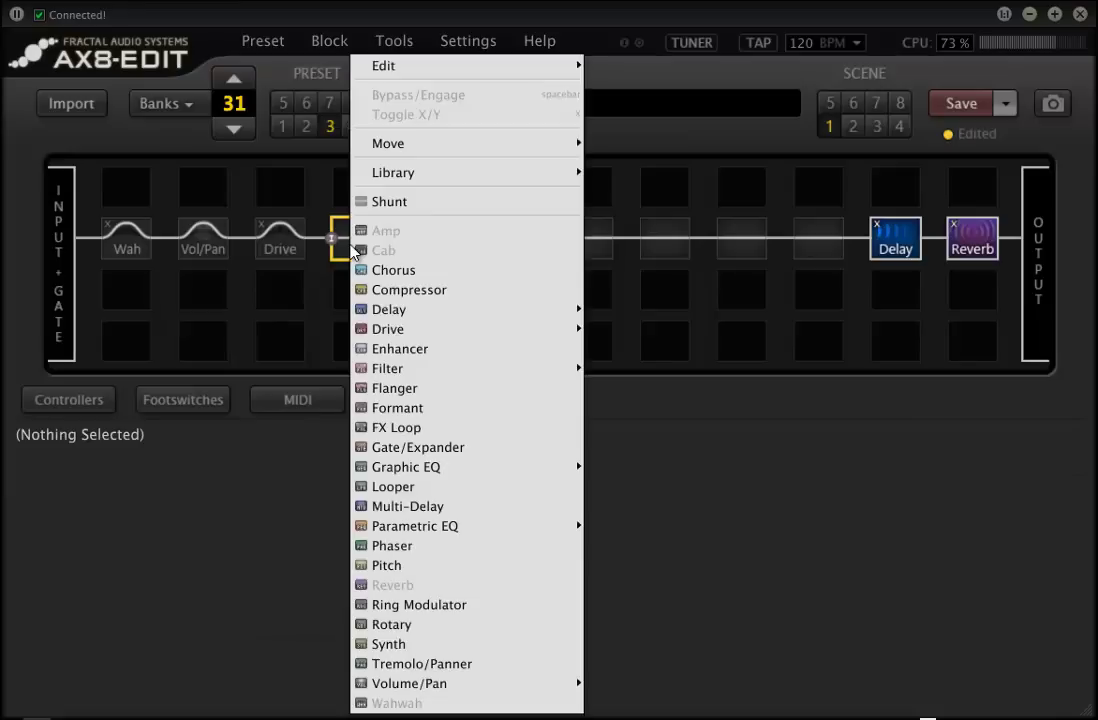
{"action": "mouse_move", "coordinate": [478, 332]}
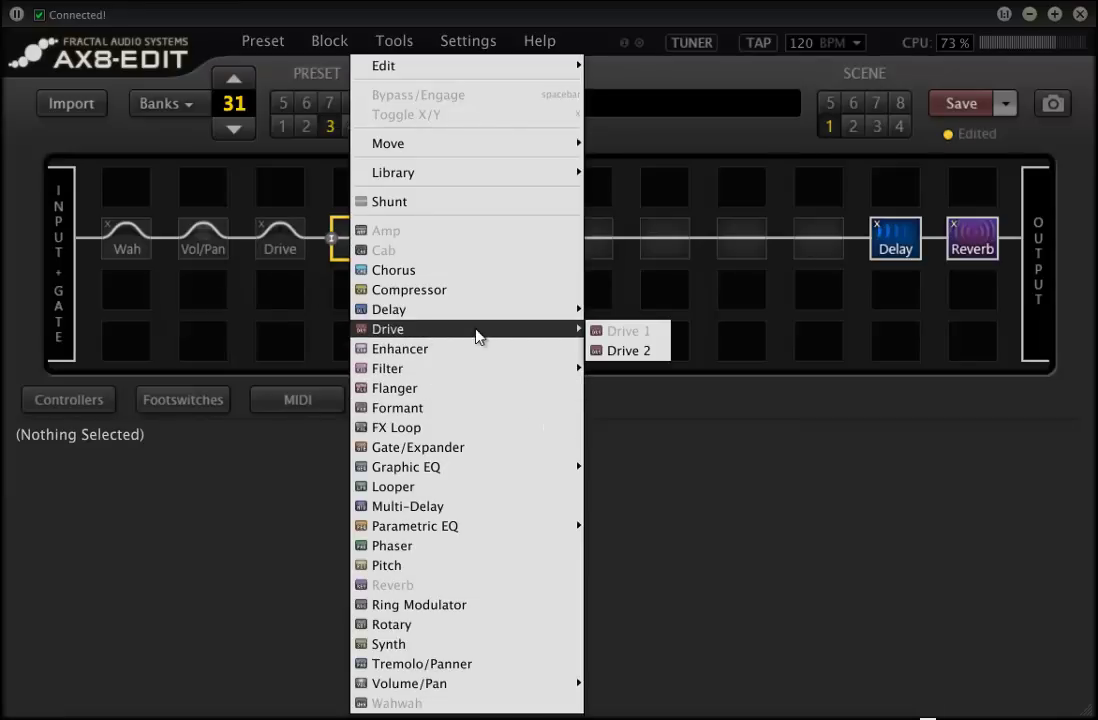
{"action": "left_click", "coordinate": [625, 347]}
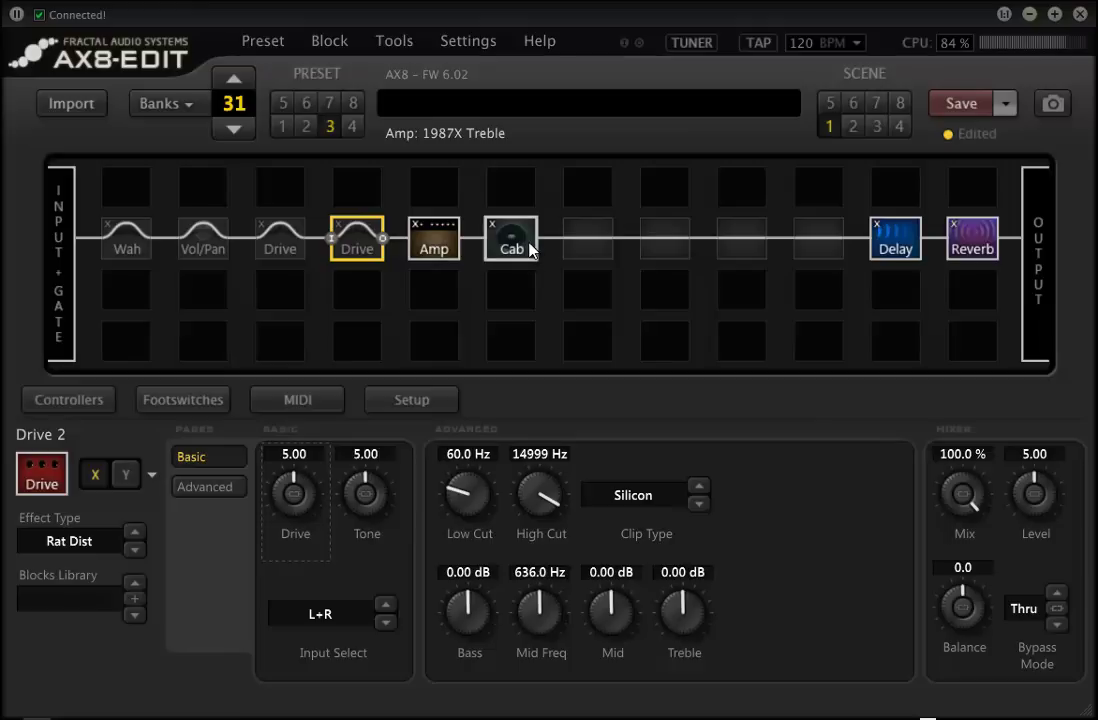
Step: Move the Cab block to the cell just before the Delay and the Amp block to the cell just before the Cab
{"action": "left_click_drag", "start_coordinate": [513, 247], "coordinate": [819, 245]}
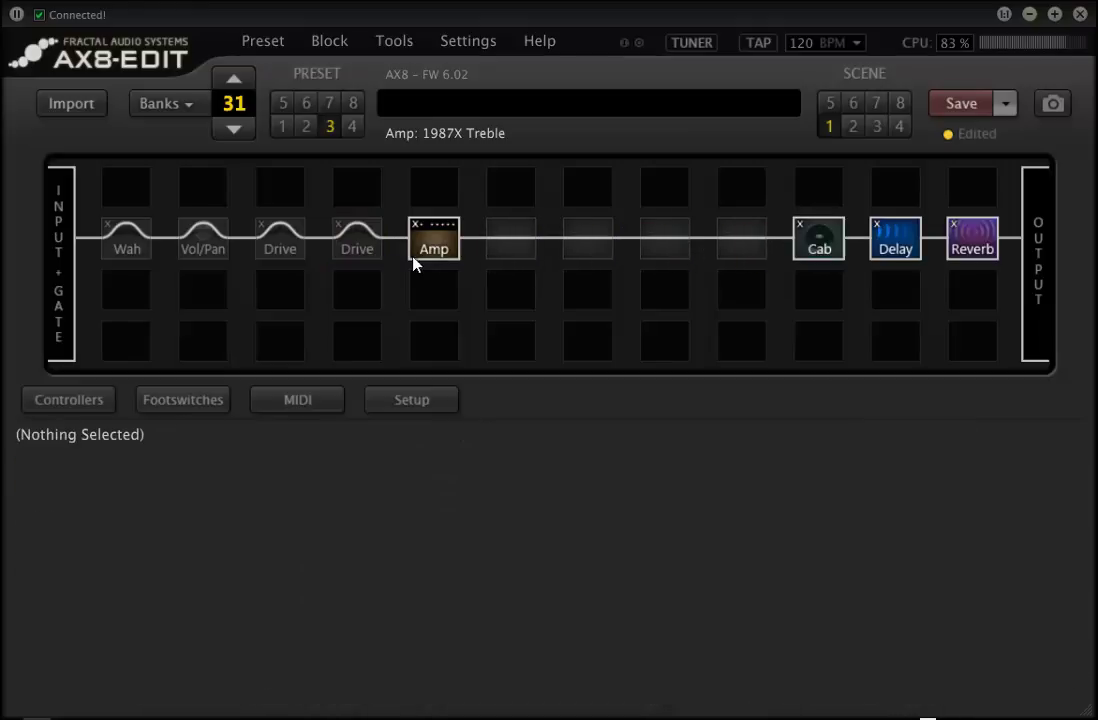
{"action": "left_click", "coordinate": [434, 248]}
{"action": "left_click_drag", "start_coordinate": [434, 248], "coordinate": [740, 248]}
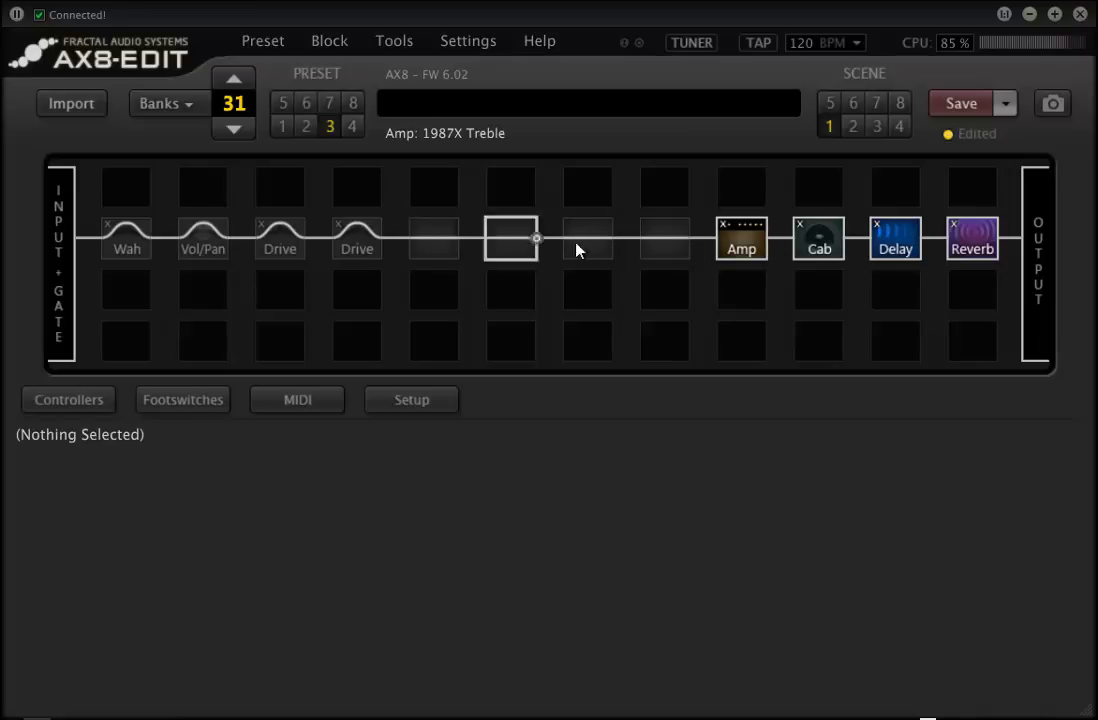
Step: Insert a Chorus block in the empty cell right after Drive 2
{"action": "left_click", "coordinate": [438, 252]}
{"action": "right_click", "coordinate": [442, 252]}
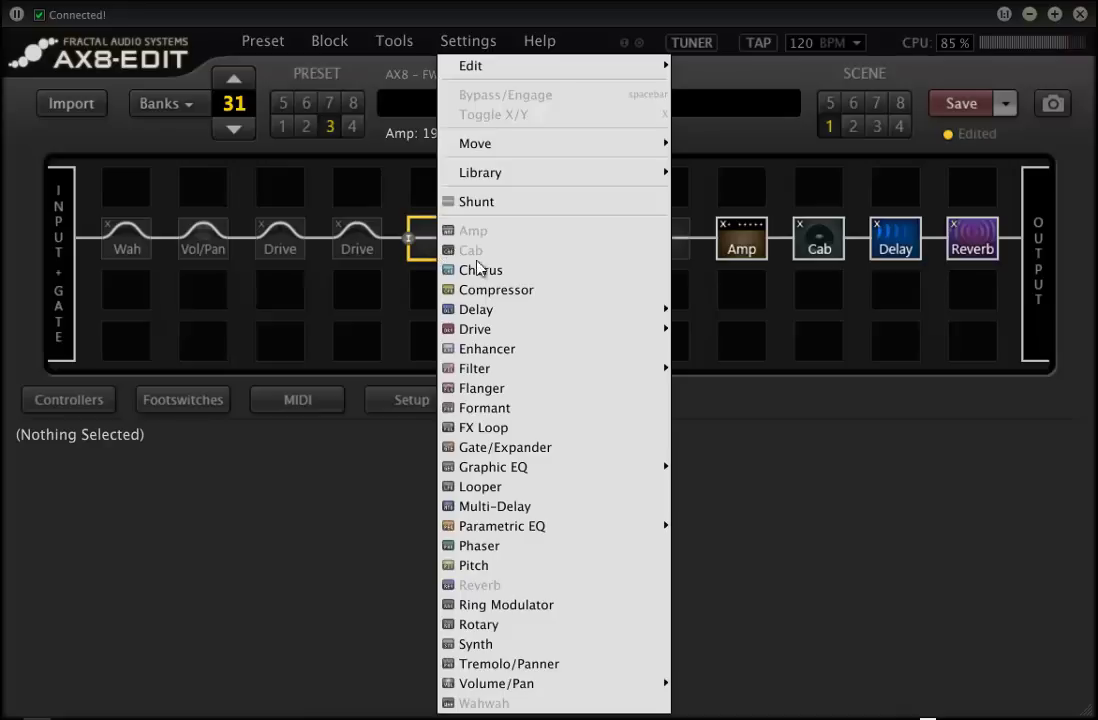
{"action": "left_click", "coordinate": [477, 266]}
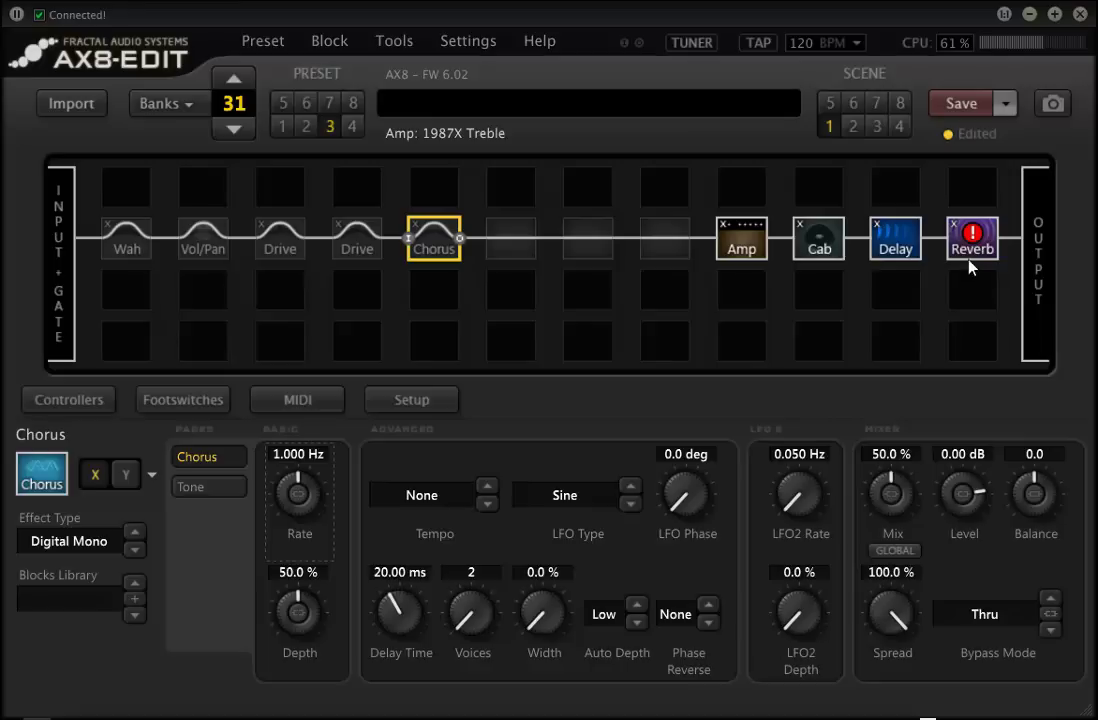
Step: Set the Reverb block's Quality to Normal
{"action": "mouse_move", "coordinate": [979, 233]}
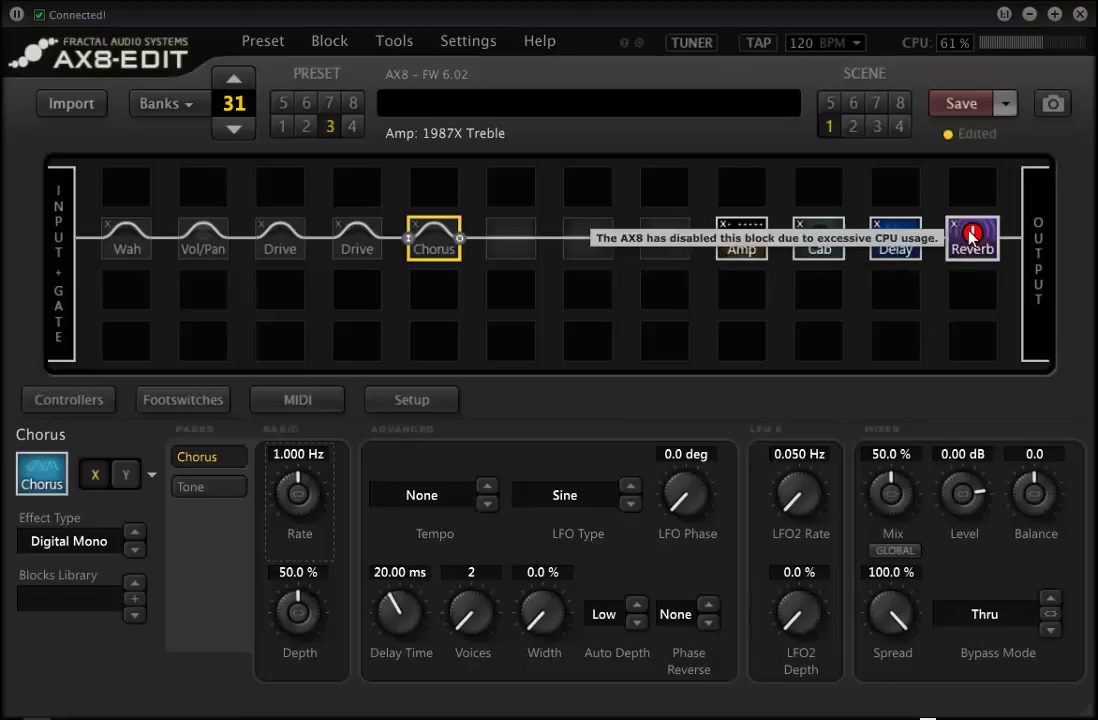
{"action": "left_click", "coordinate": [975, 237]}
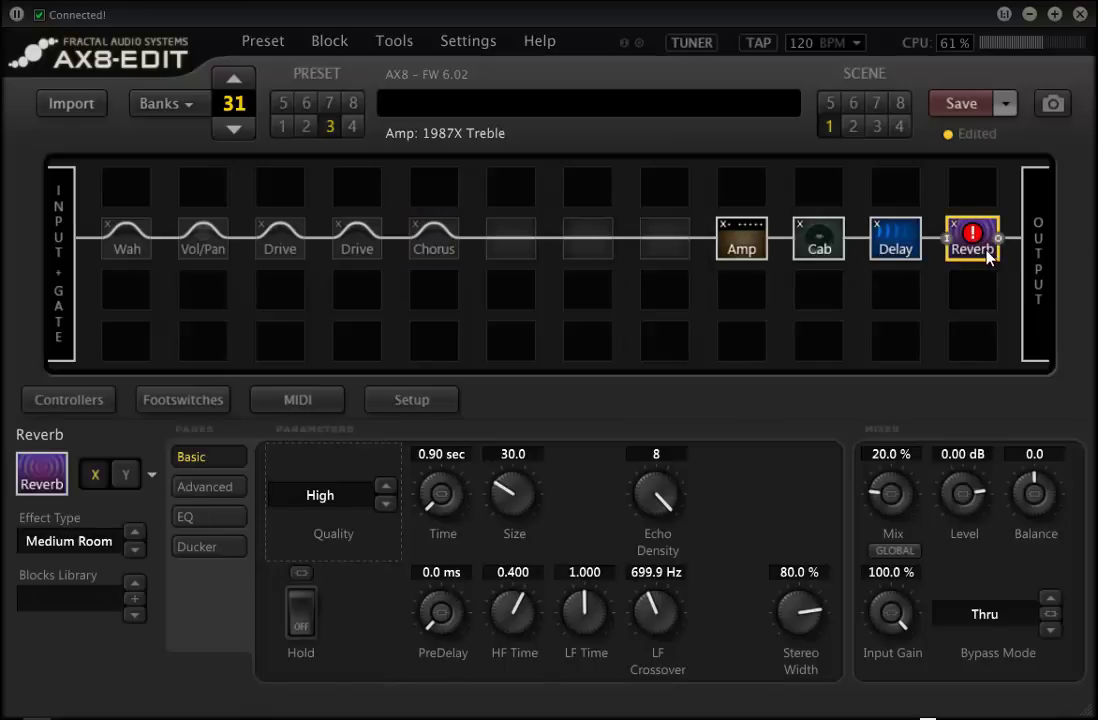
{"action": "left_click", "coordinate": [350, 505]}
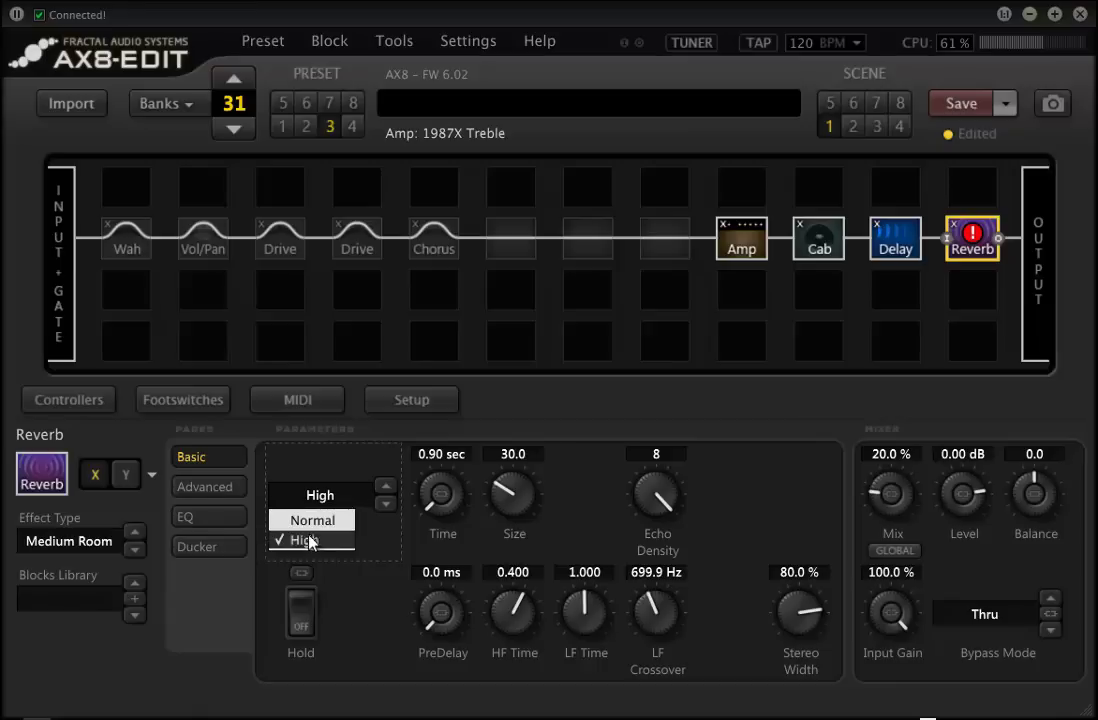
{"action": "left_click", "coordinate": [312, 521]}
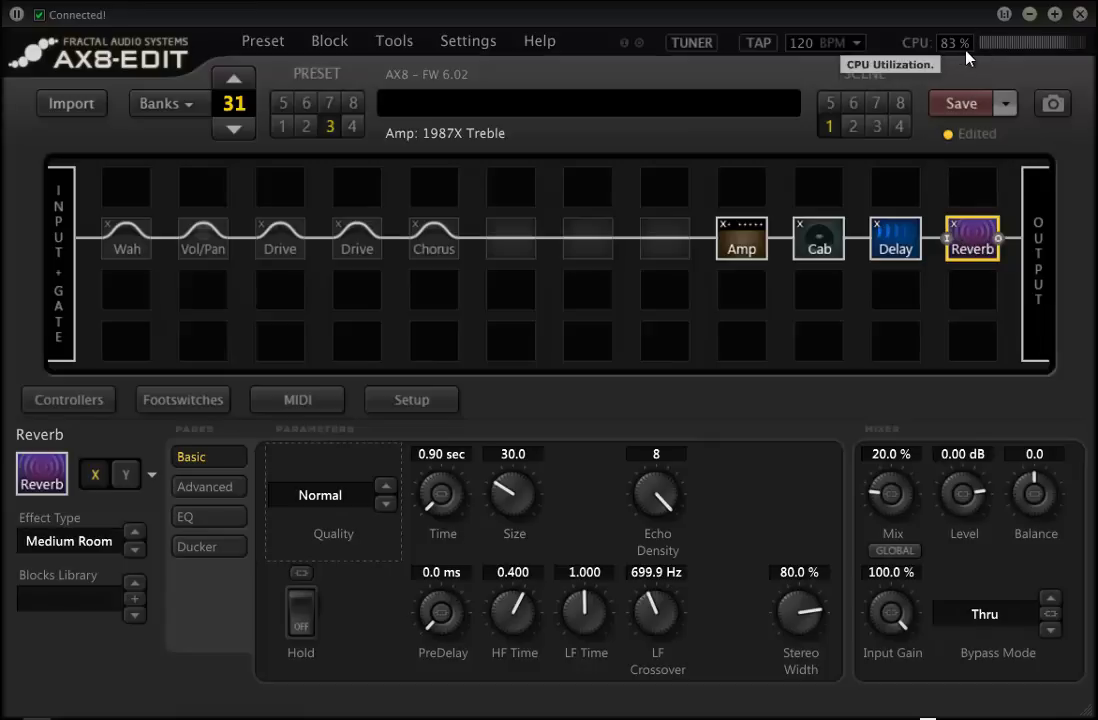
Step: Insert a Phaser block right after the Chorus and a Flanger block in the cell after the Phaser
{"action": "left_click", "coordinate": [512, 255]}
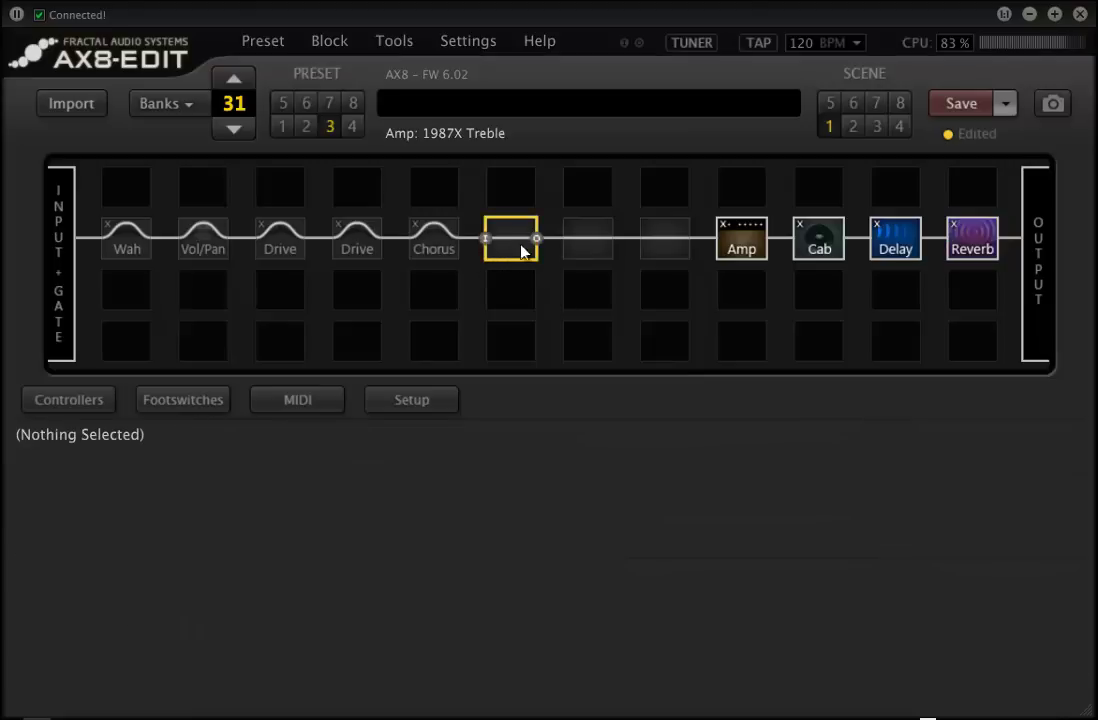
{"action": "right_click", "coordinate": [519, 254]}
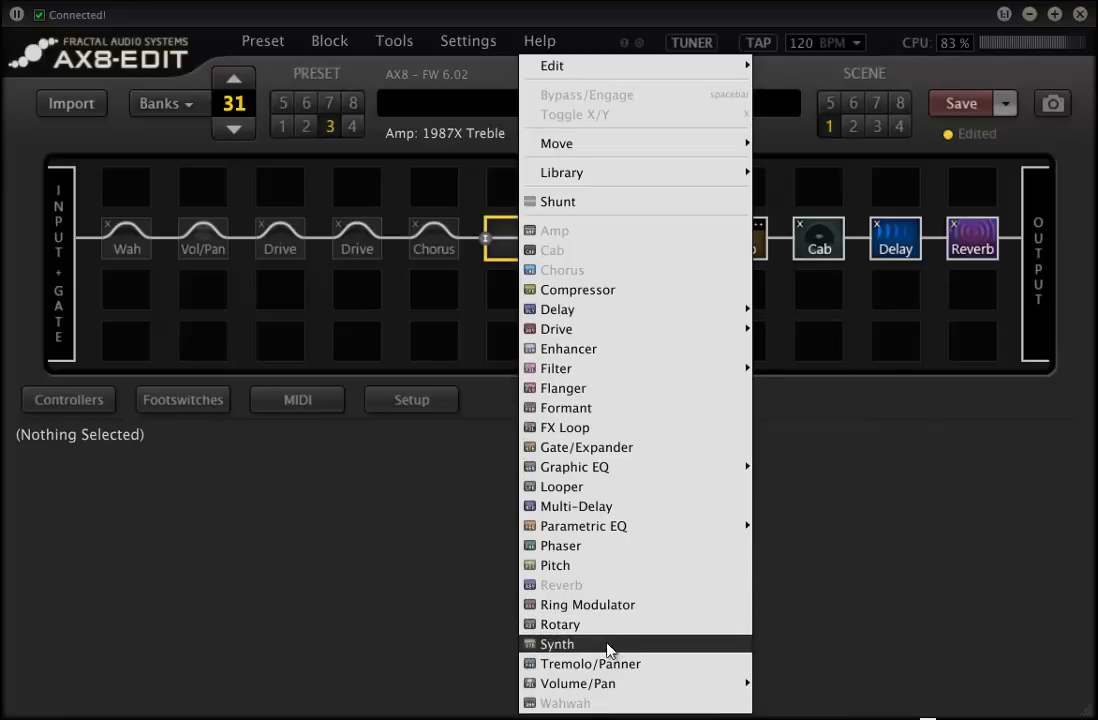
{"action": "left_click", "coordinate": [607, 546]}
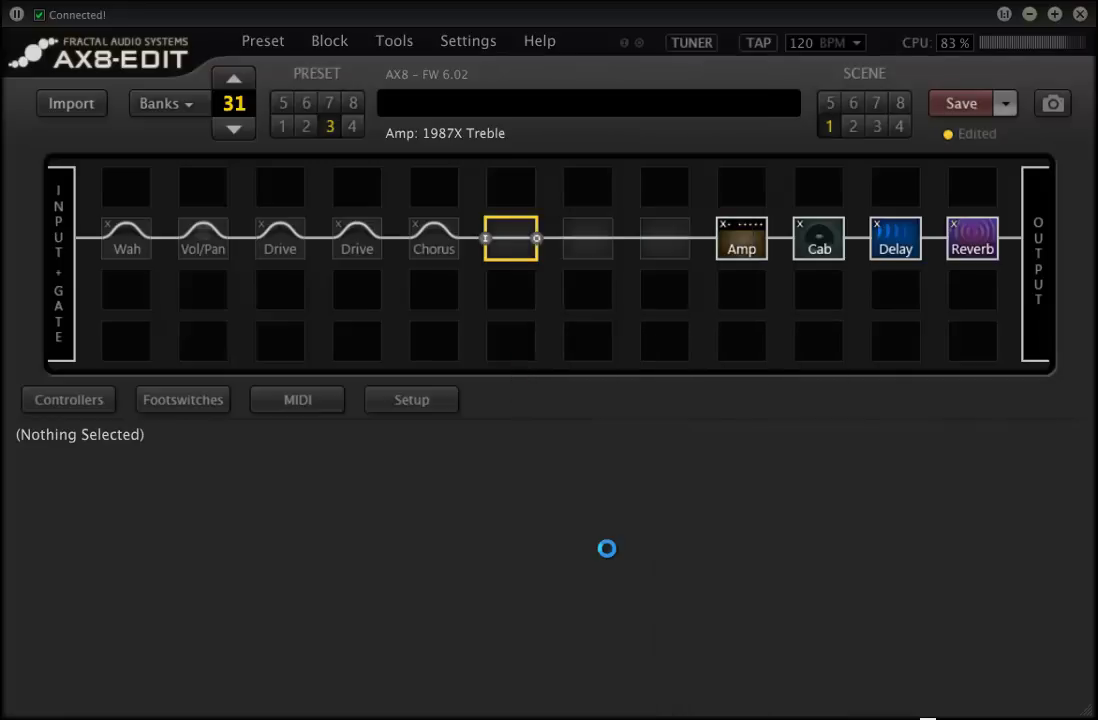
{"action": "right_click", "coordinate": [588, 250]}
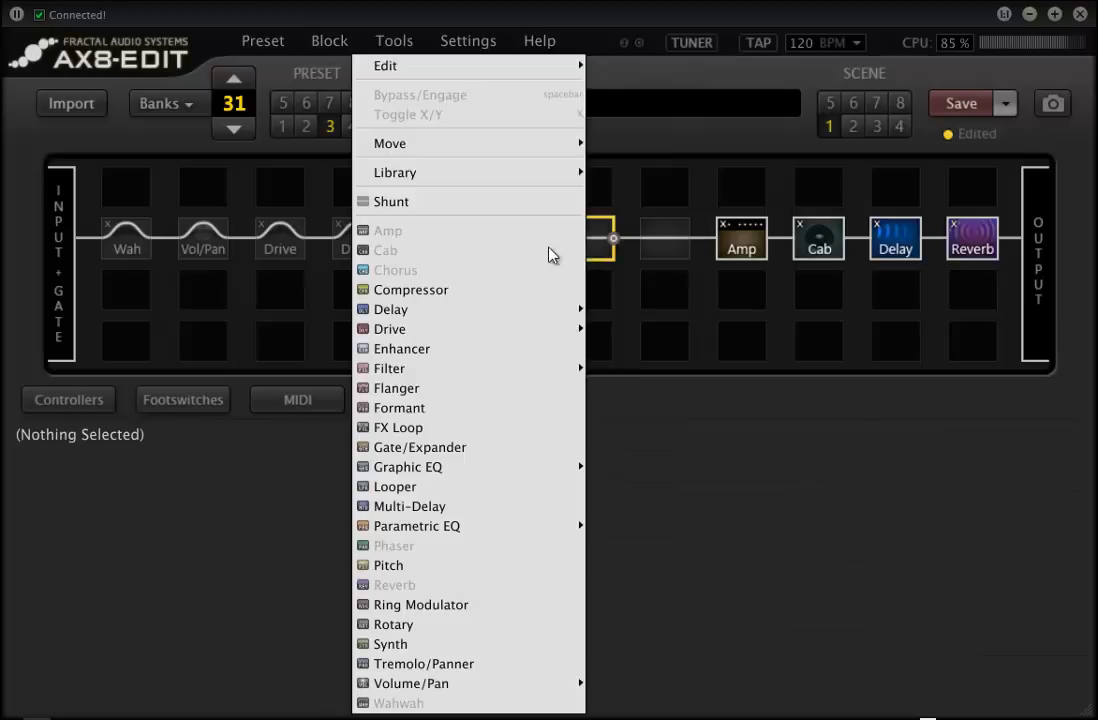
{"action": "left_click", "coordinate": [456, 389]}
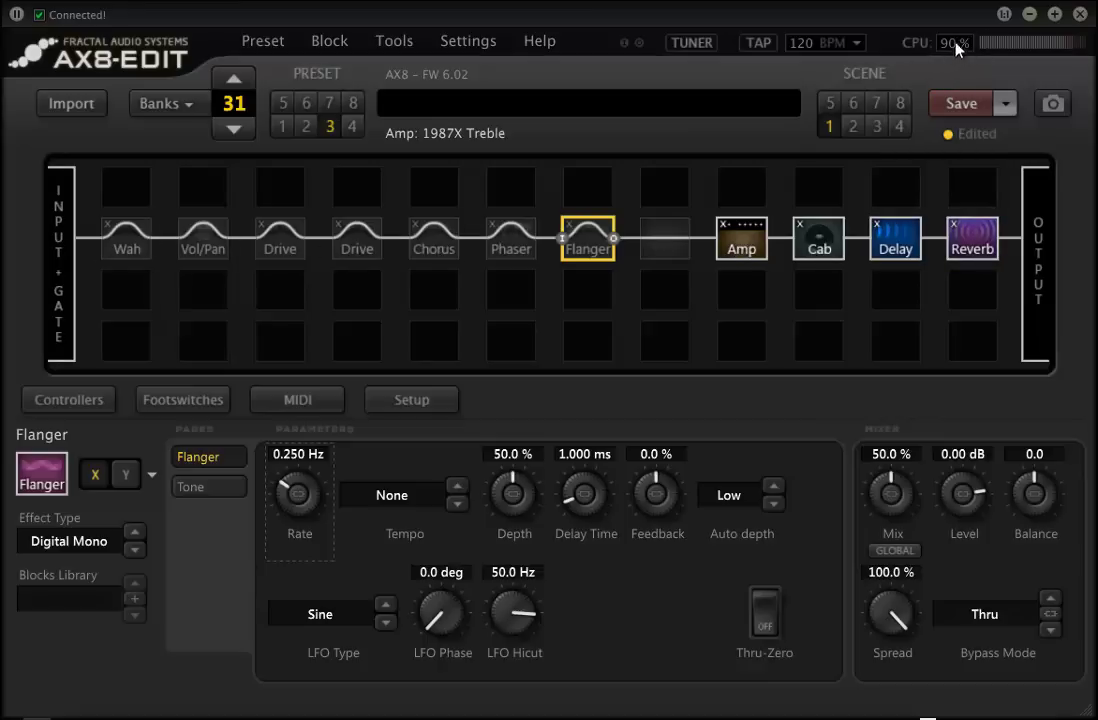
Step: Lower the Reverb's Echo Density and set the Cab's Effect Type to Normal Res
{"action": "left_click", "coordinate": [978, 243]}
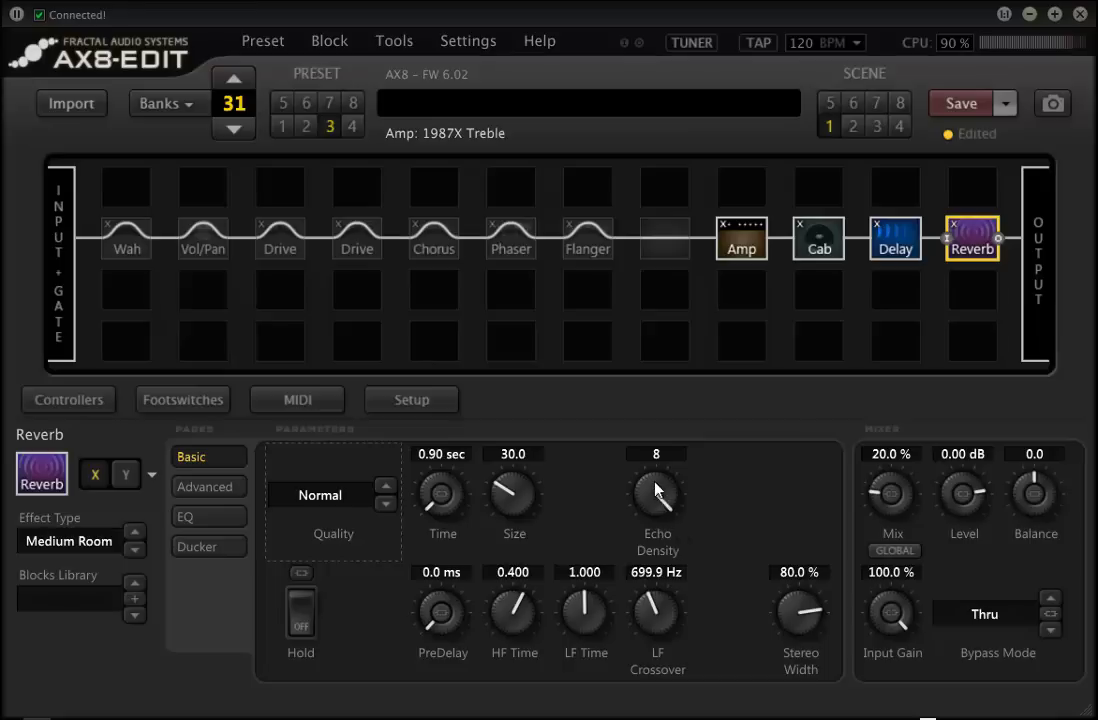
{"action": "left_click_drag", "start_coordinate": [656, 490], "coordinate": [656, 610]}
{"action": "left_click", "coordinate": [827, 238]}
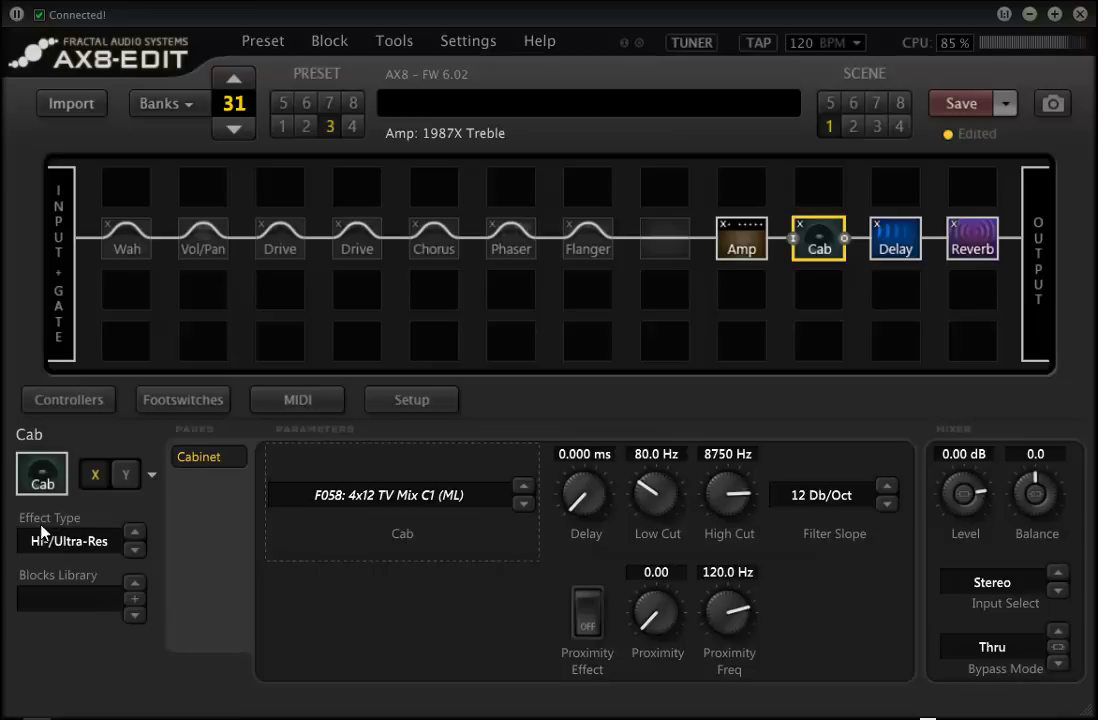
{"action": "left_click", "coordinate": [84, 543]}
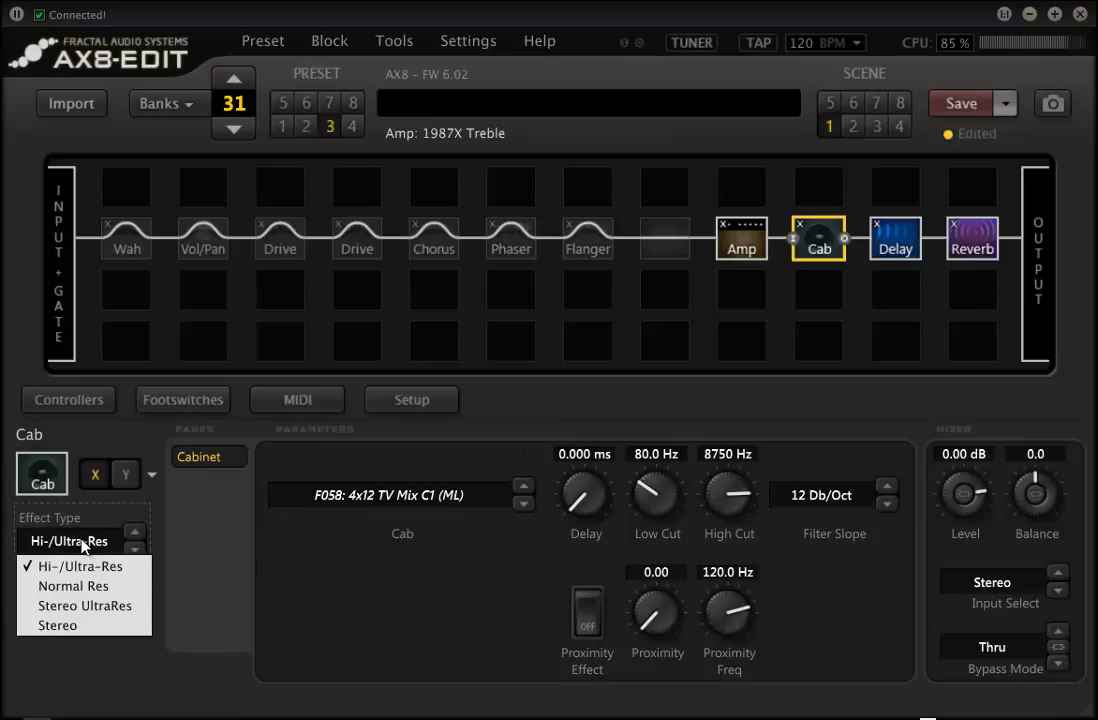
{"action": "left_click", "coordinate": [118, 588]}
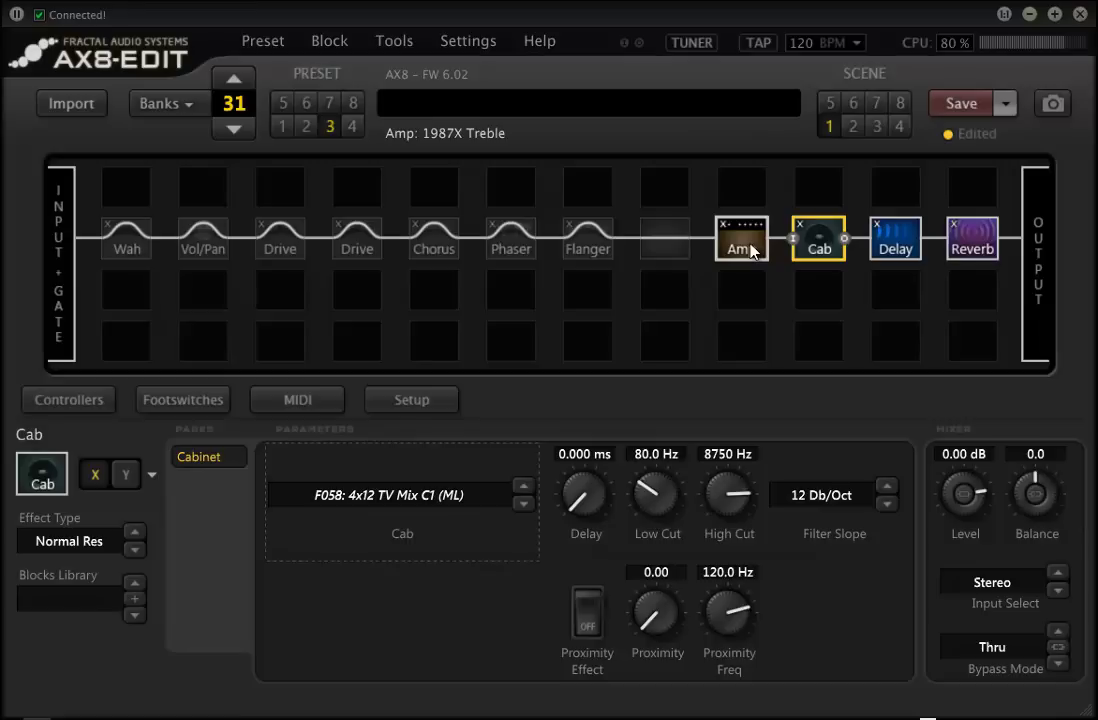
Step: Move the Amp block into the empty cell after the Flanger and set the input noise gate's Effect Type to Intelligent
{"action": "left_click_drag", "start_coordinate": [751, 250], "coordinate": [679, 242]}
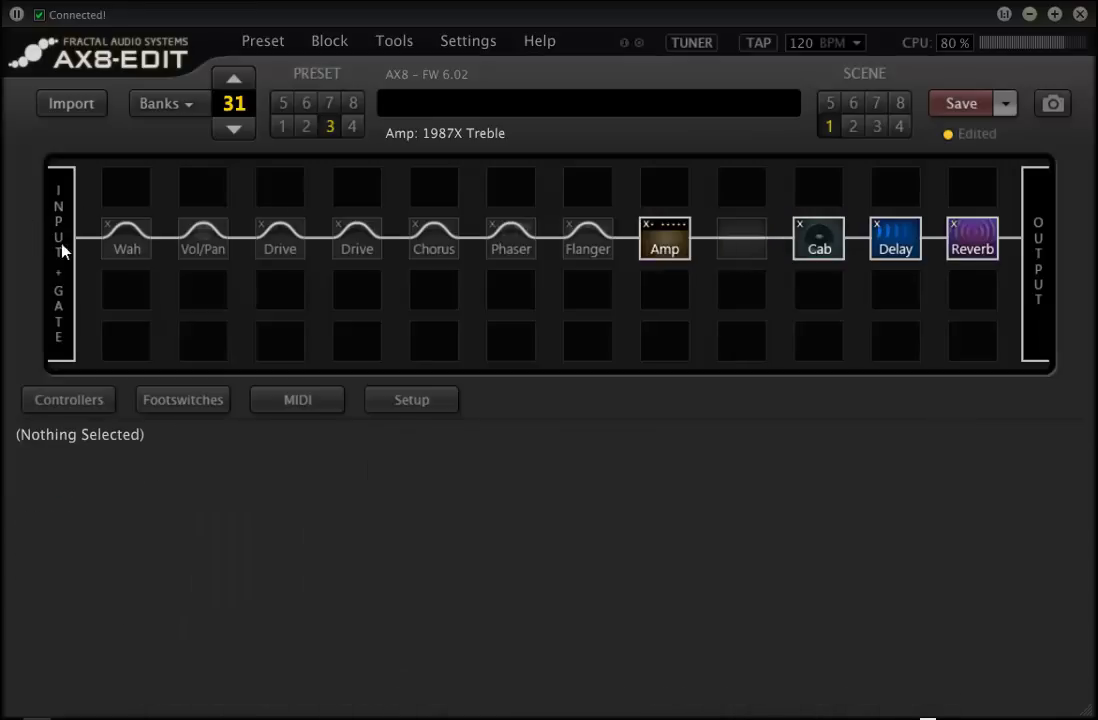
{"action": "left_click", "coordinate": [62, 243]}
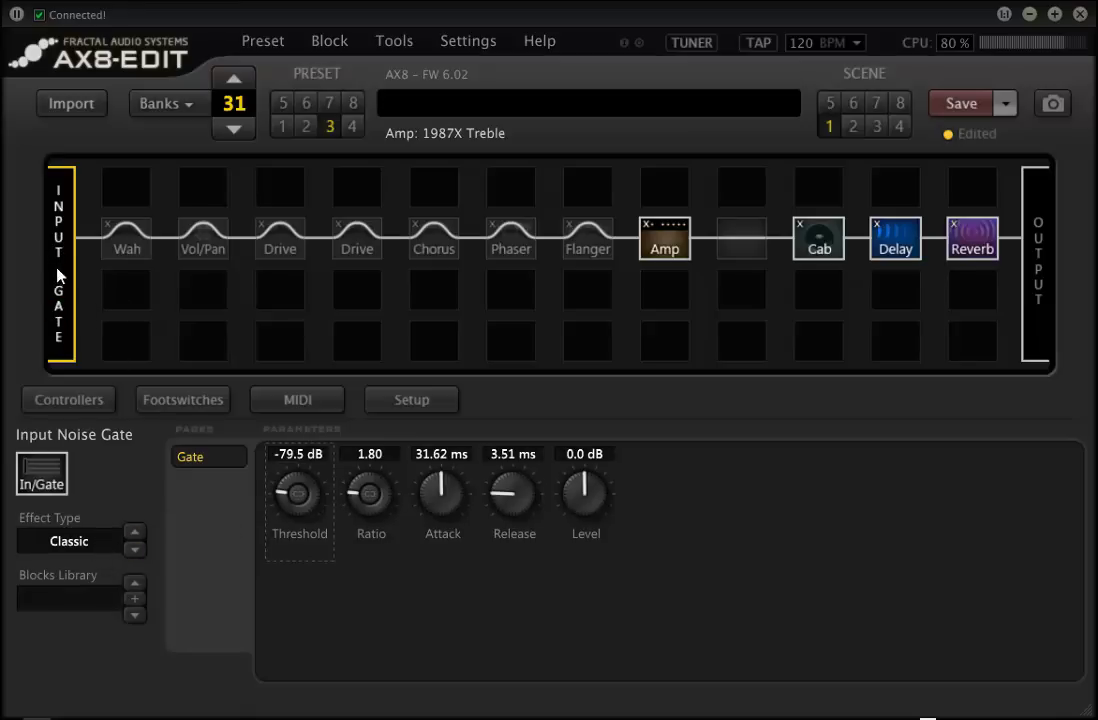
{"action": "left_click", "coordinate": [91, 541]}
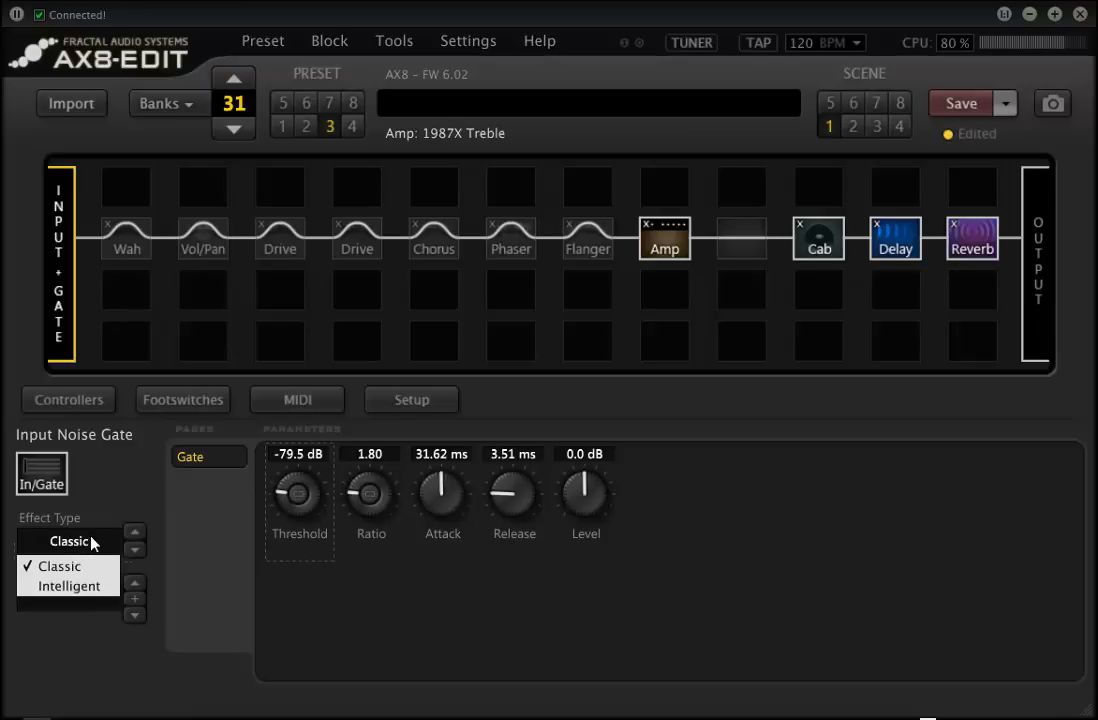
{"action": "left_click", "coordinate": [84, 591]}
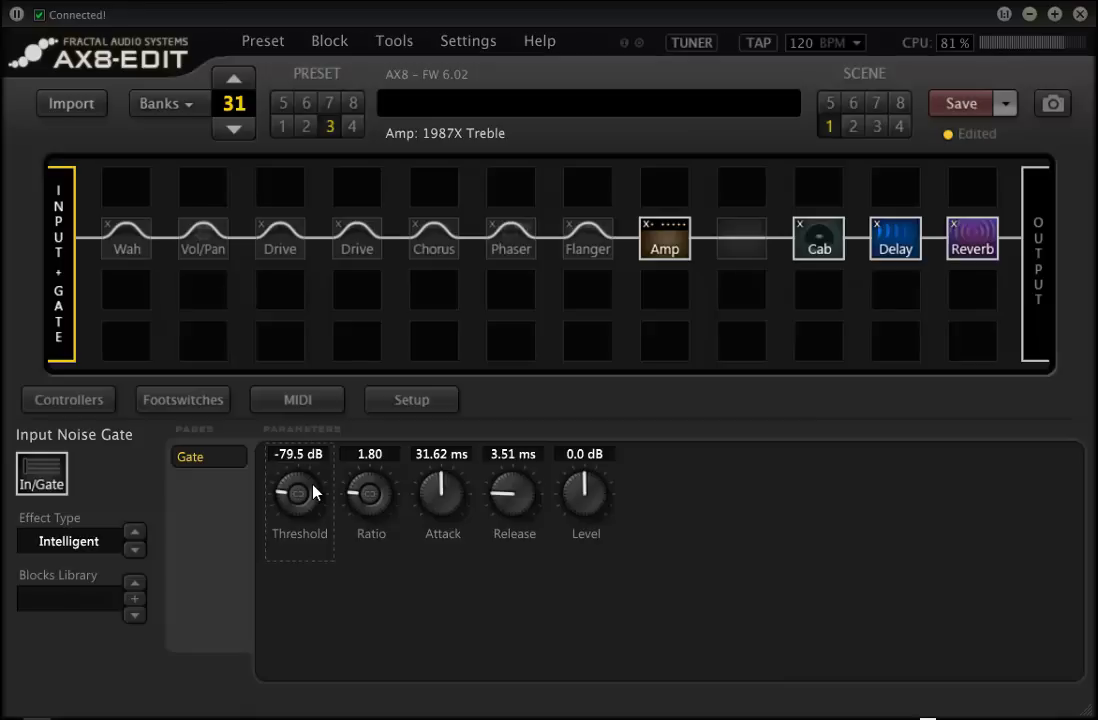
Step: Sweep the input noise gate's Threshold between -100.0 dB and -63.2 dB, ending at -100.0 dB
{"action": "left_click_drag", "start_coordinate": [314, 490], "coordinate": [213, 686]}
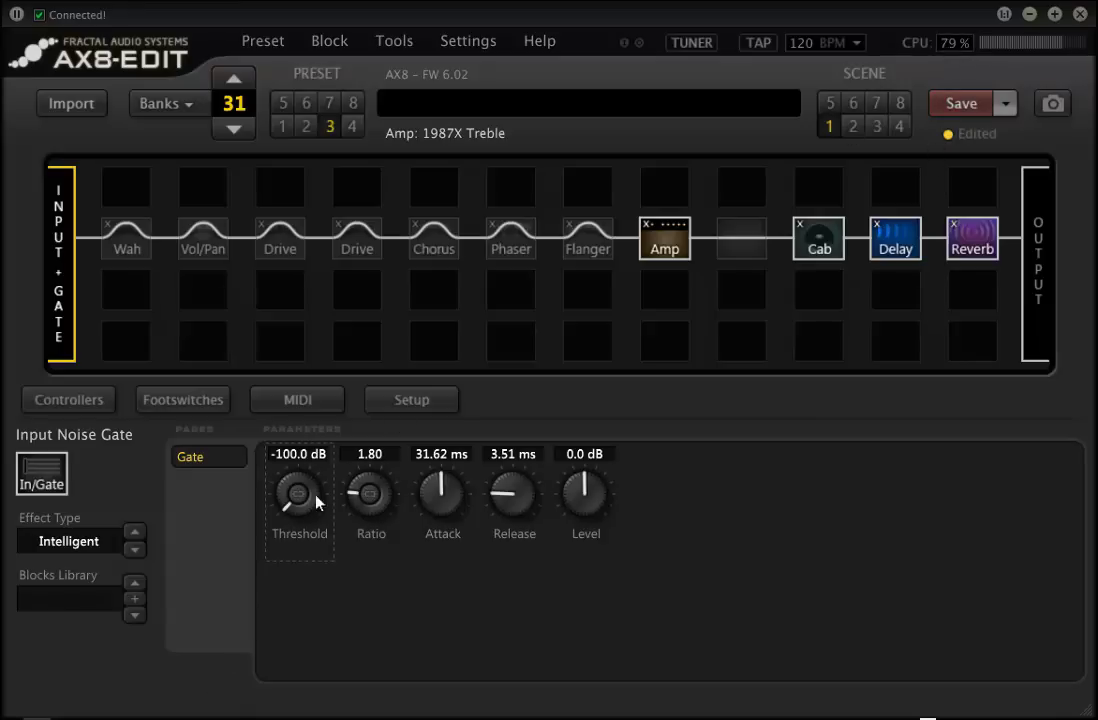
{"action": "left_click_drag", "start_coordinate": [318, 500], "coordinate": [349, 330]}
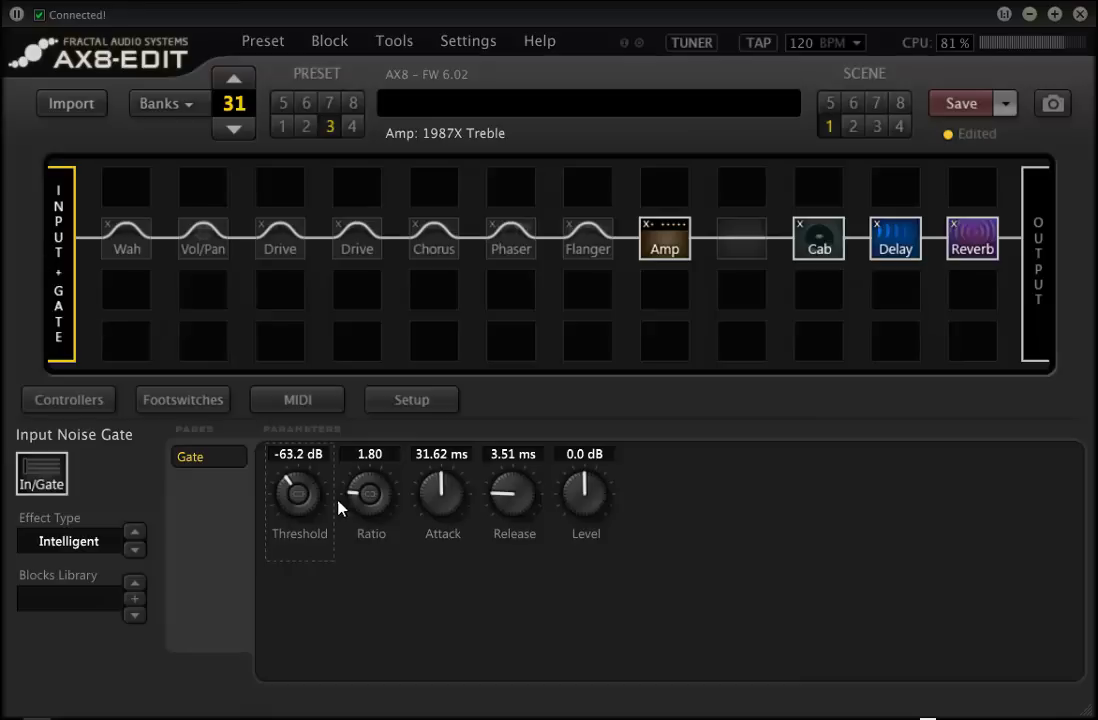
{"action": "left_click_drag", "start_coordinate": [321, 490], "coordinate": [362, 535]}
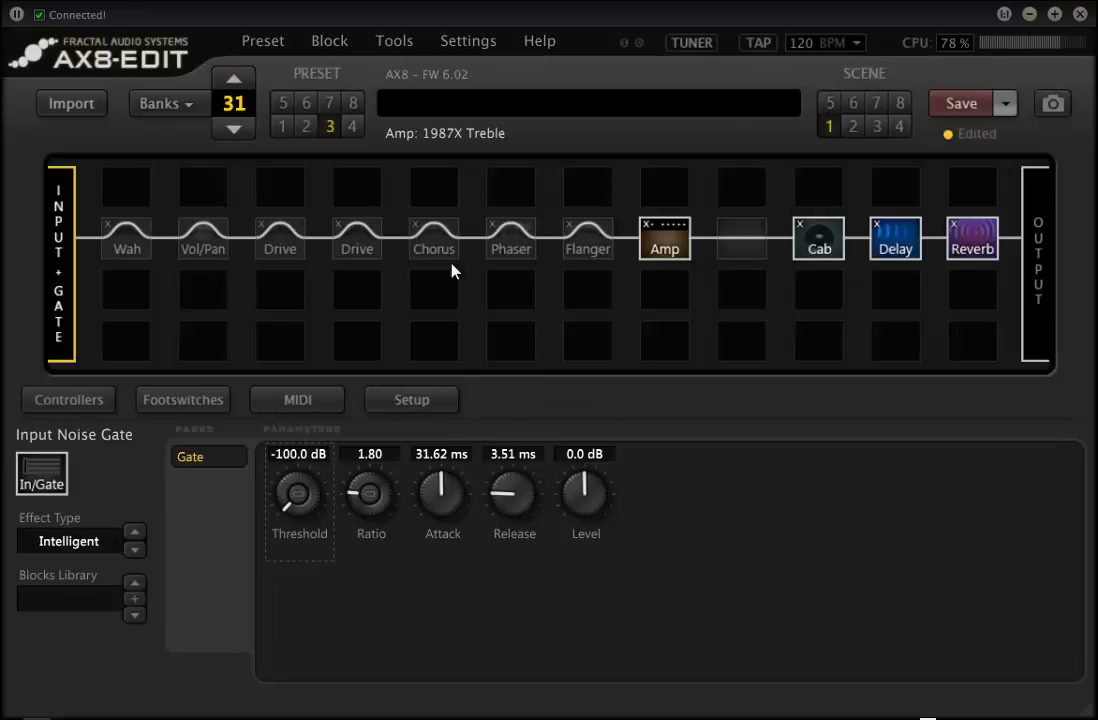
Step: Insert a Gate/Expander block in the empty cell between the Amp and the Cab
{"action": "left_click", "coordinate": [738, 252]}
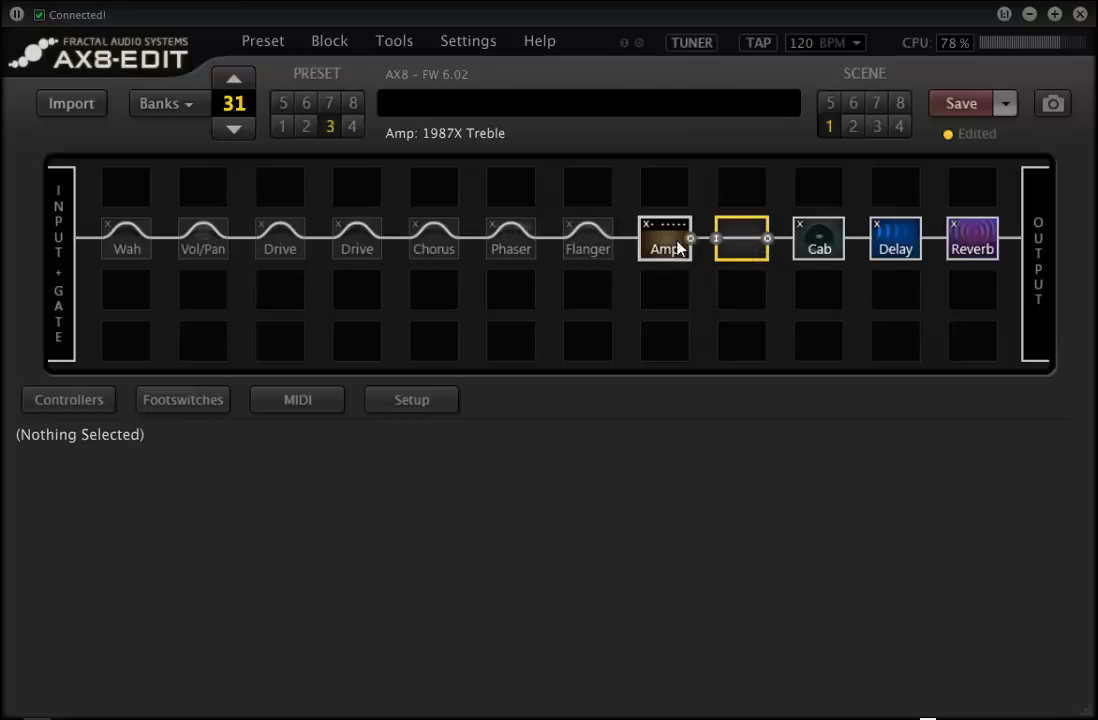
{"action": "right_click", "coordinate": [742, 256]}
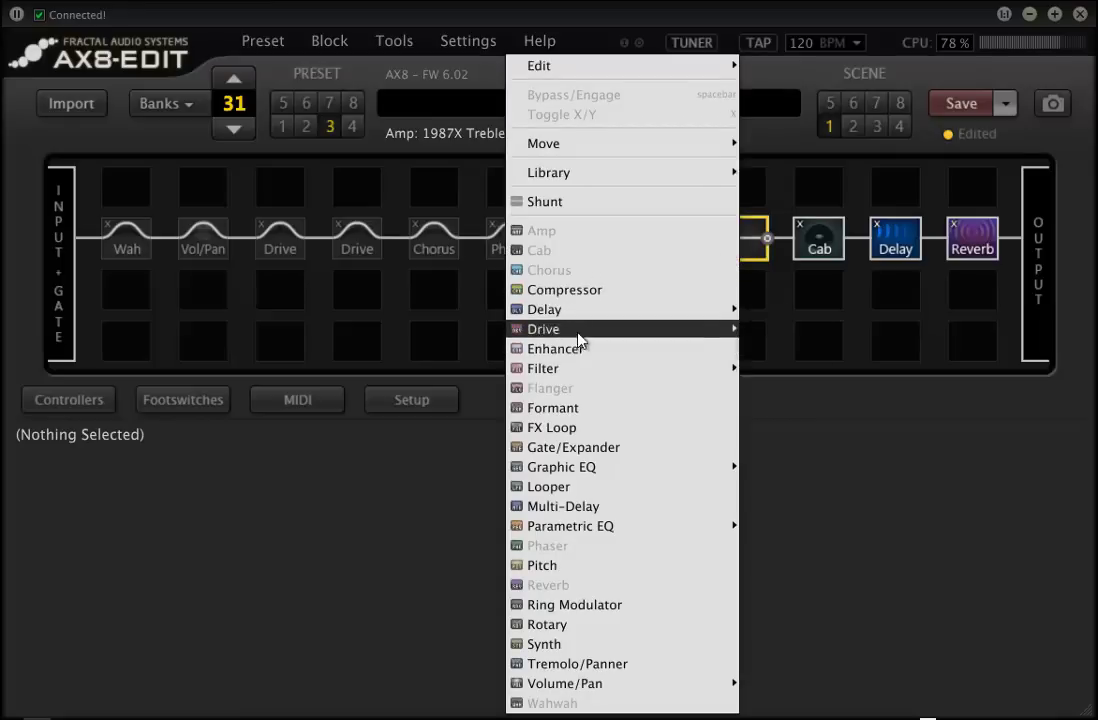
{"action": "left_click", "coordinate": [595, 447]}
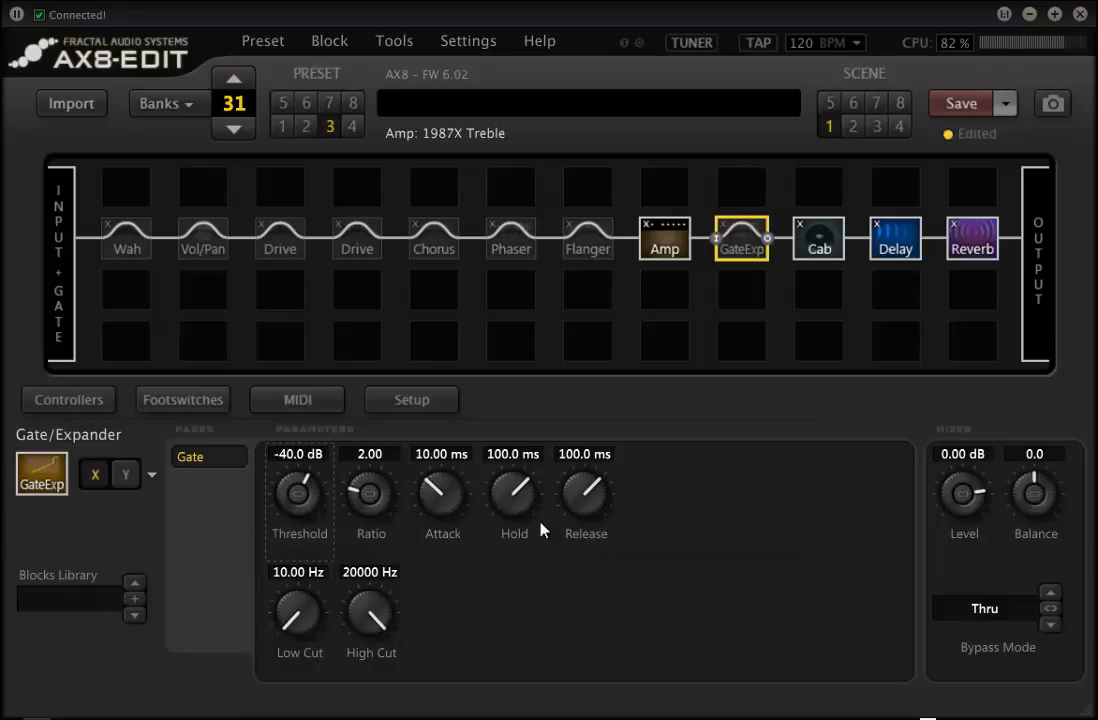
Step: Load the After amp NR library block into the Gate/Expander between the Amp and the Cab
{"action": "left_click", "coordinate": [663, 244]}
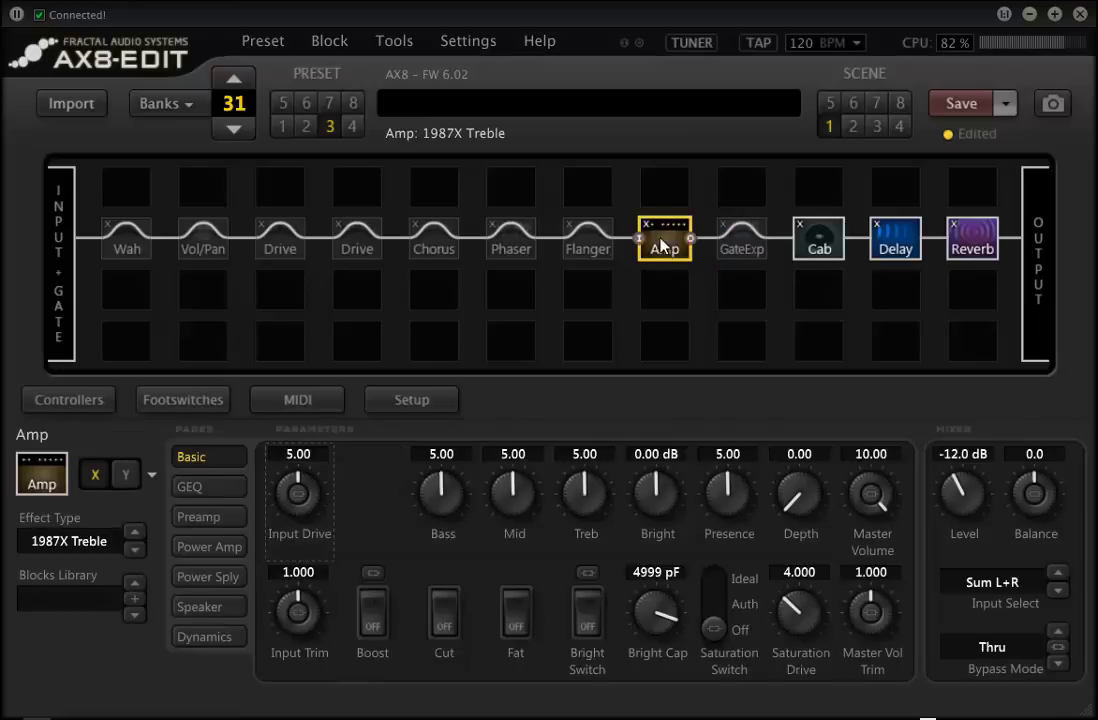
{"action": "left_click", "coordinate": [740, 240]}
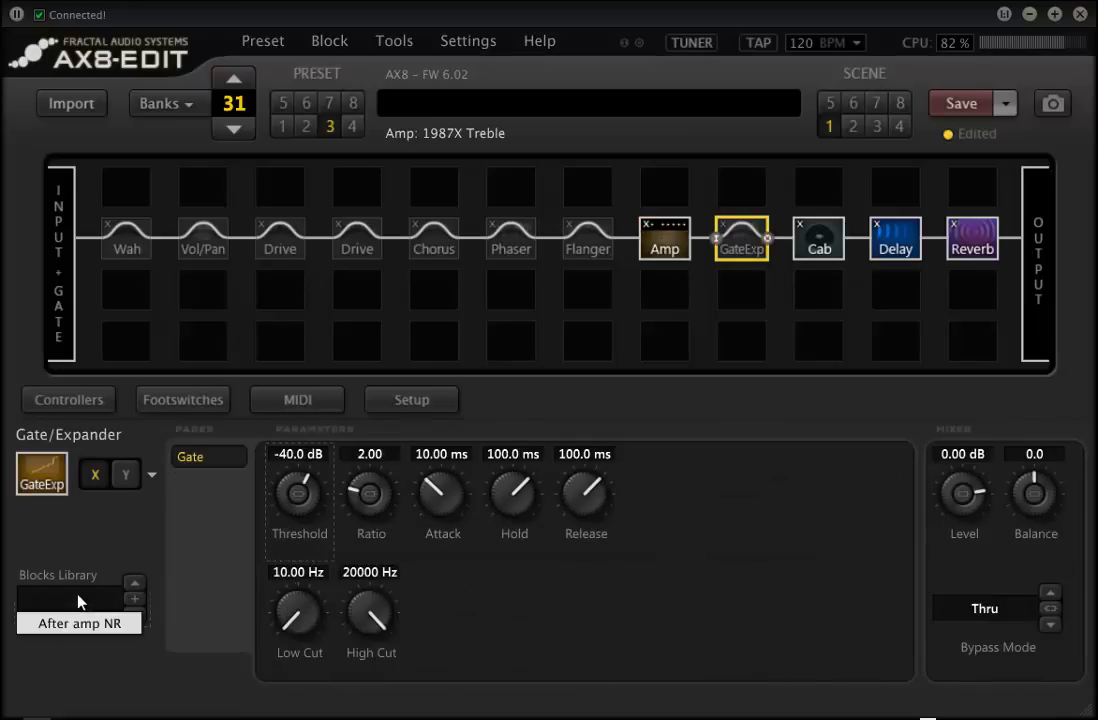
{"action": "left_click", "coordinate": [76, 622]}
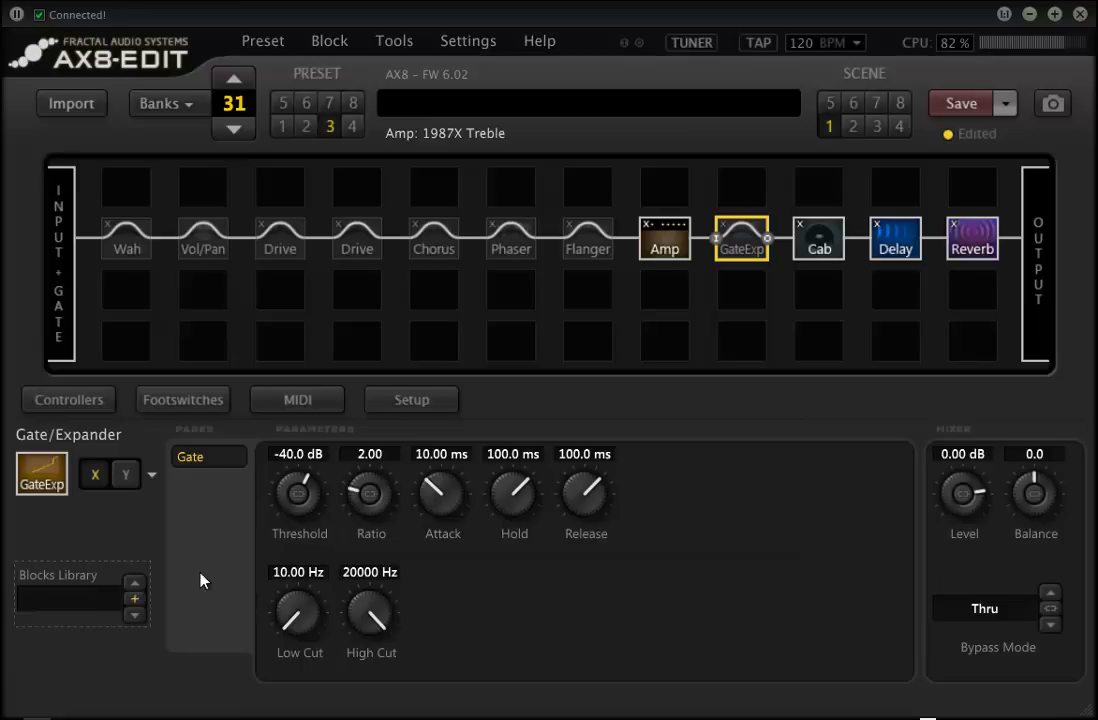
{"action": "left_click", "coordinate": [135, 599]}
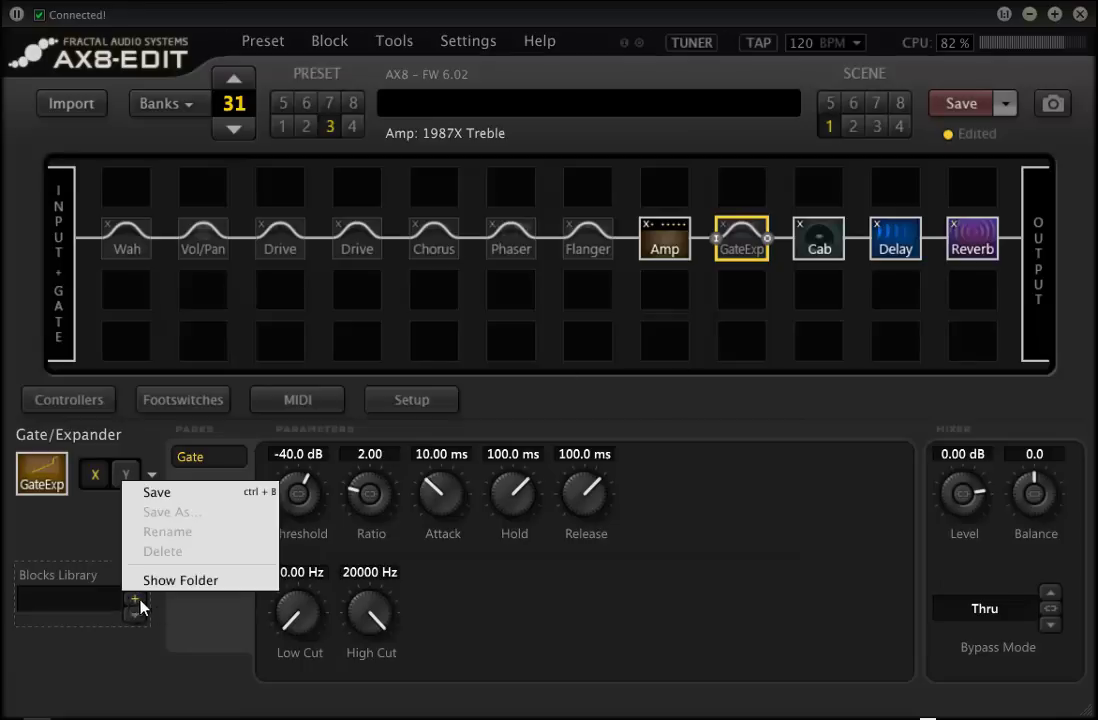
{"action": "left_click", "coordinate": [180, 505]}
{"action": "left_click", "coordinate": [88, 601]}
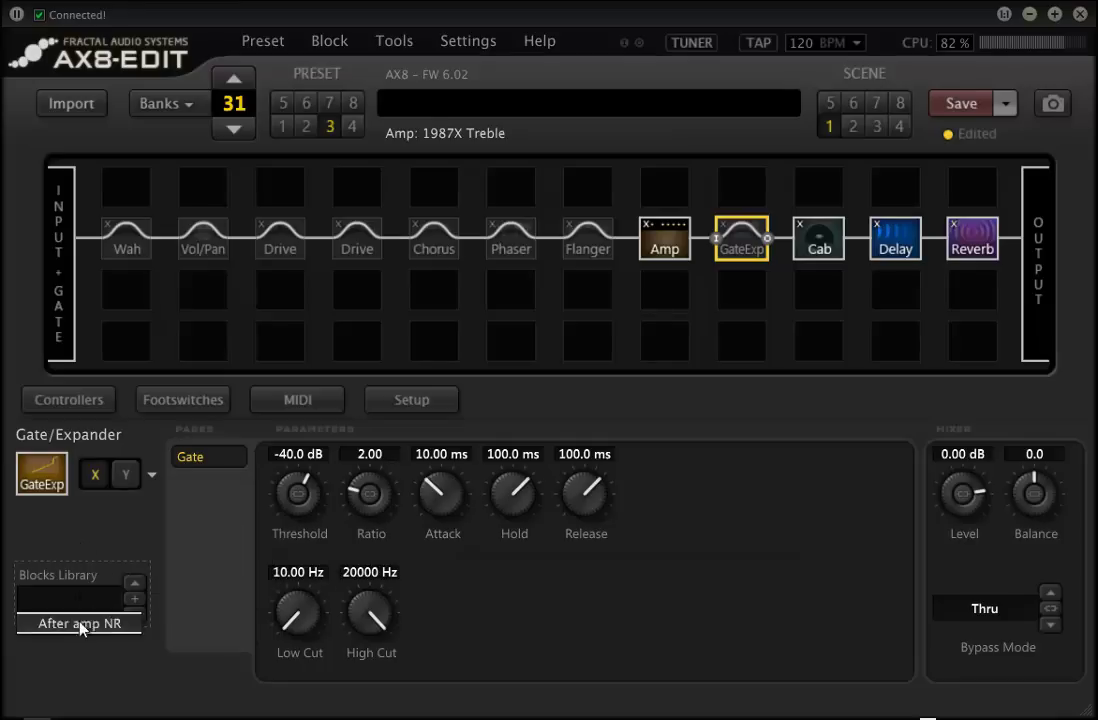
{"action": "left_click", "coordinate": [86, 692]}
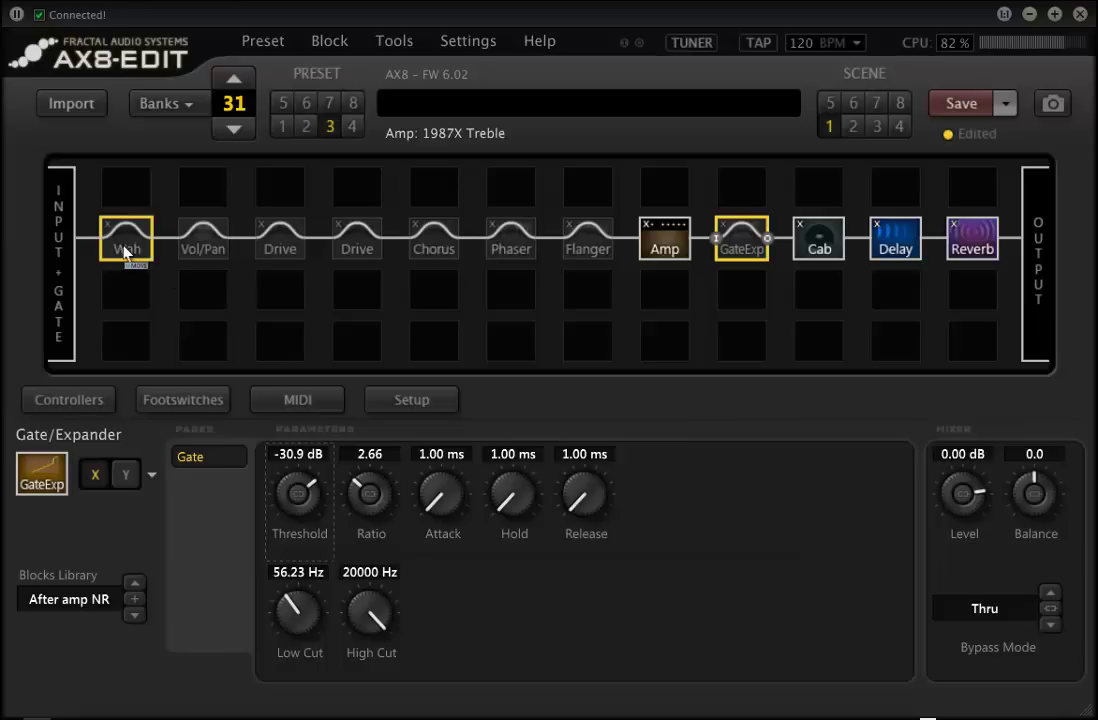
Step: Move the Wah to the first row and the Vol/Pan to the third row of the first grid column
{"action": "left_click_drag", "start_coordinate": [125, 252], "coordinate": [118, 187]}
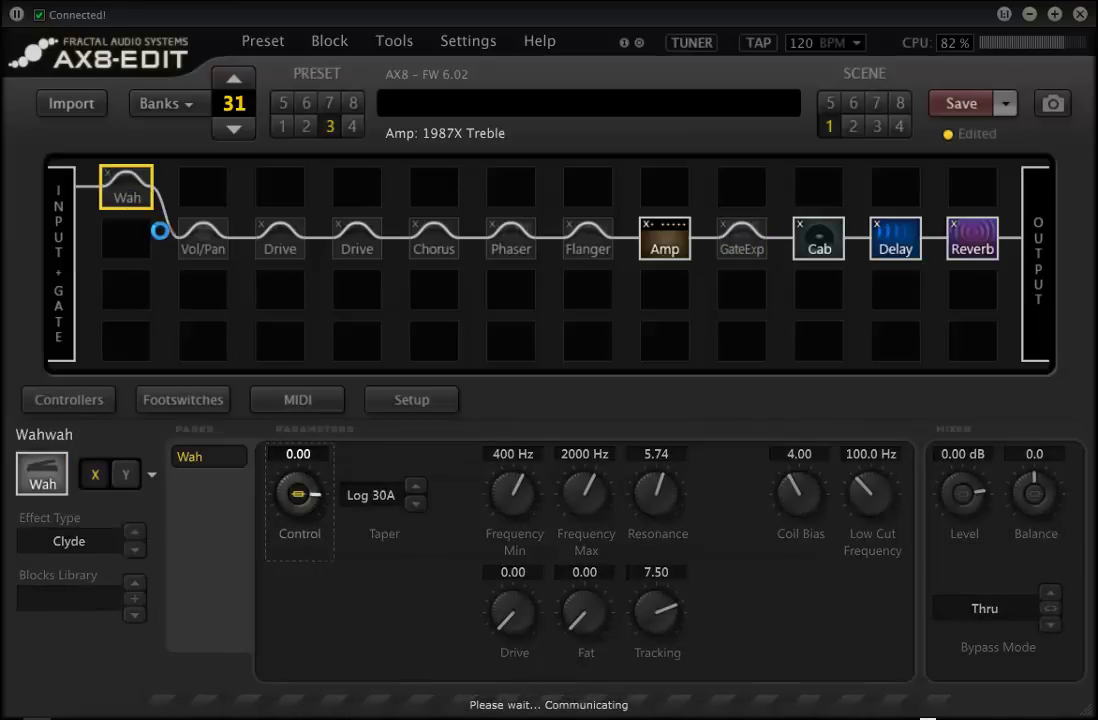
{"action": "left_click_drag", "start_coordinate": [205, 240], "coordinate": [120, 291]}
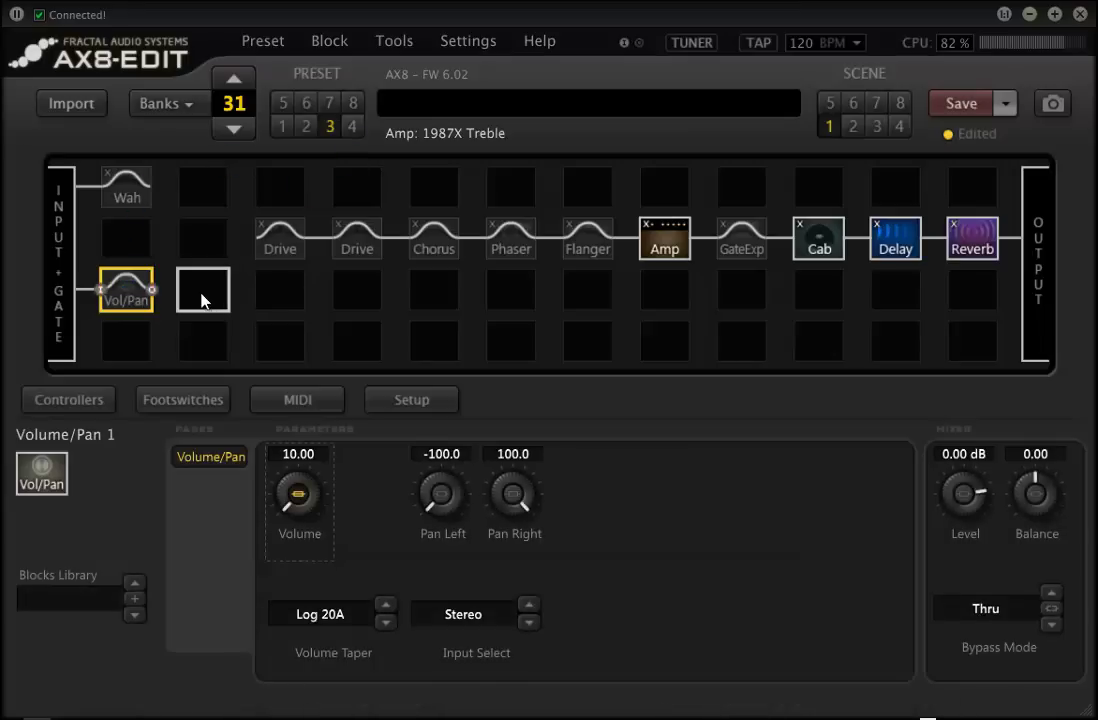
{"action": "left_click", "coordinate": [203, 298]}
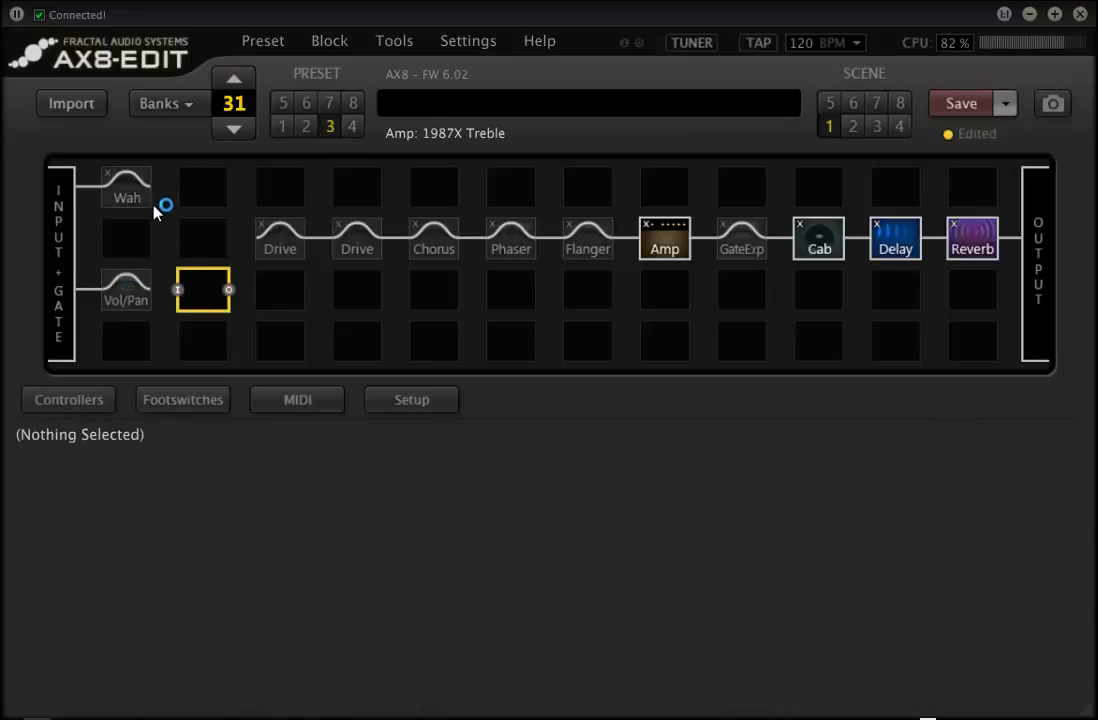
{"action": "left_click", "coordinate": [203, 236]}
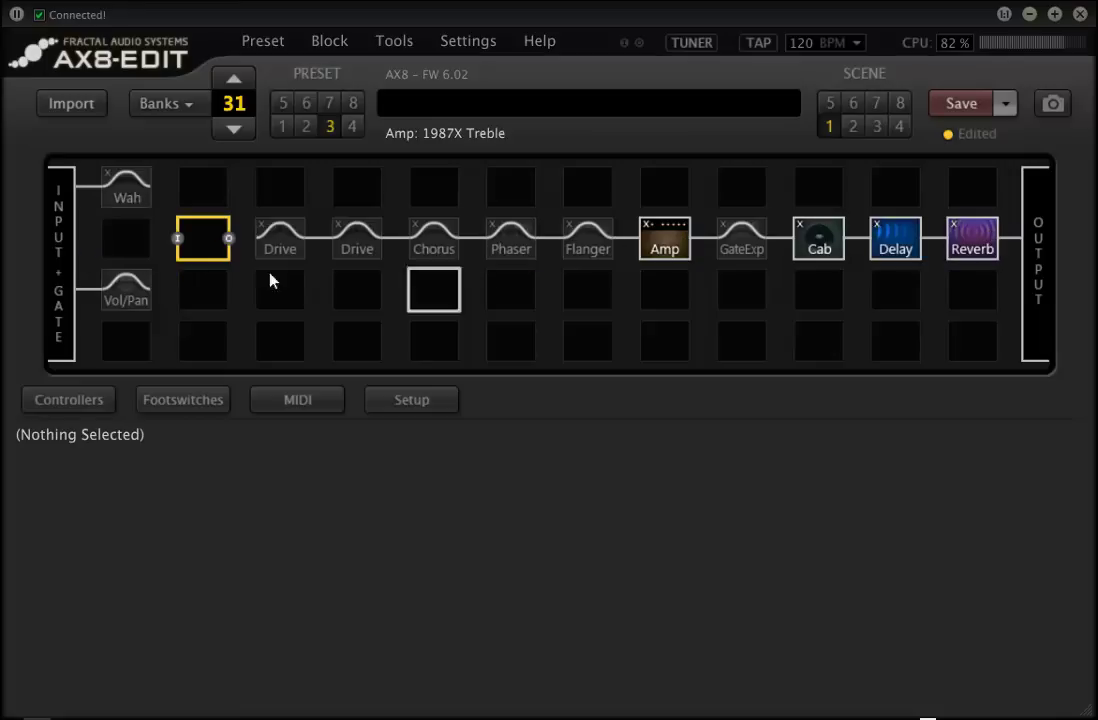
Step: Connect the empty cell between Wah and Vol/Pan to the first Drive block with shunts
{"action": "left_click", "coordinate": [132, 238]}
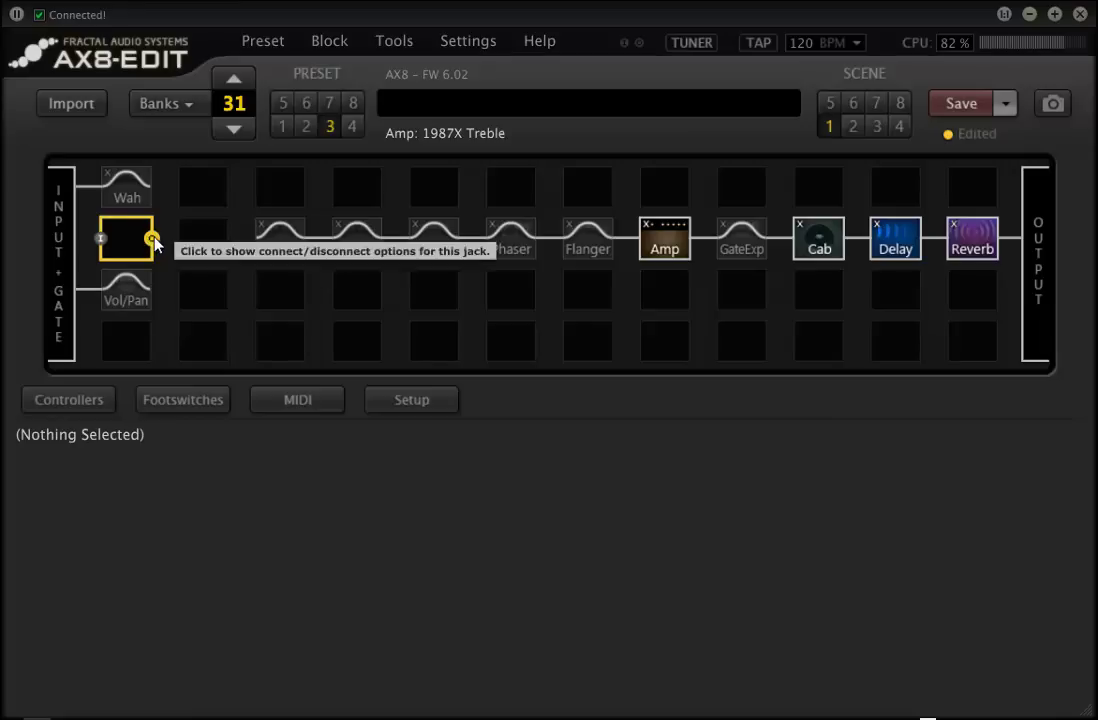
{"action": "left_click", "coordinate": [151, 240]}
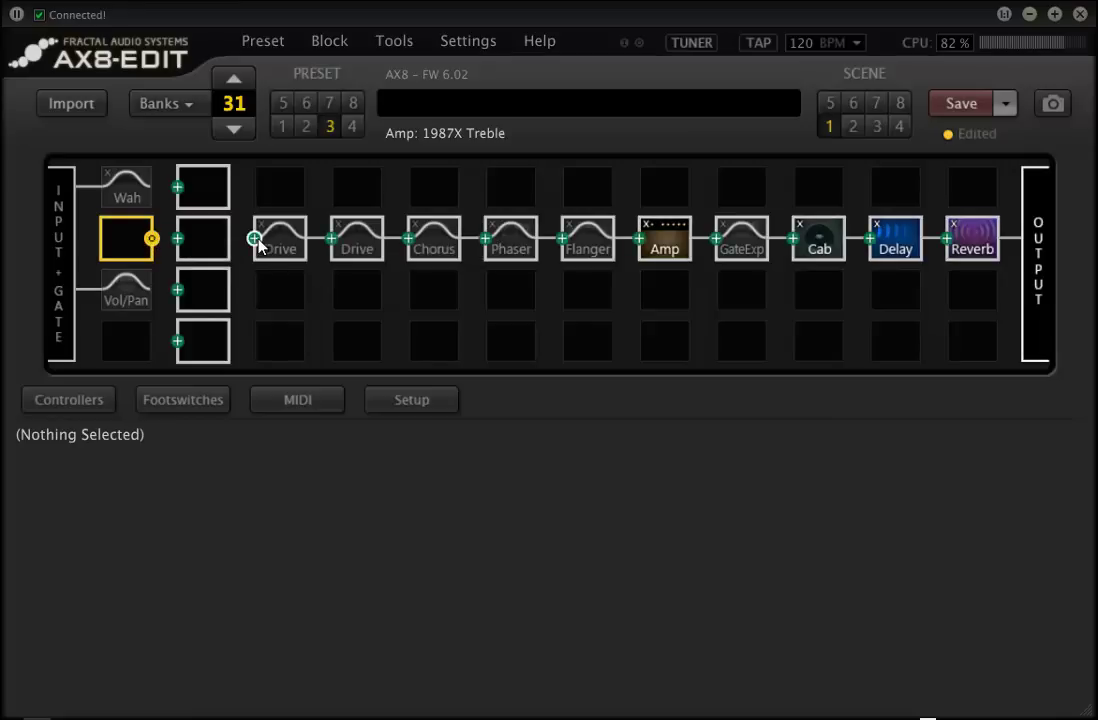
{"action": "left_click", "coordinate": [256, 240]}
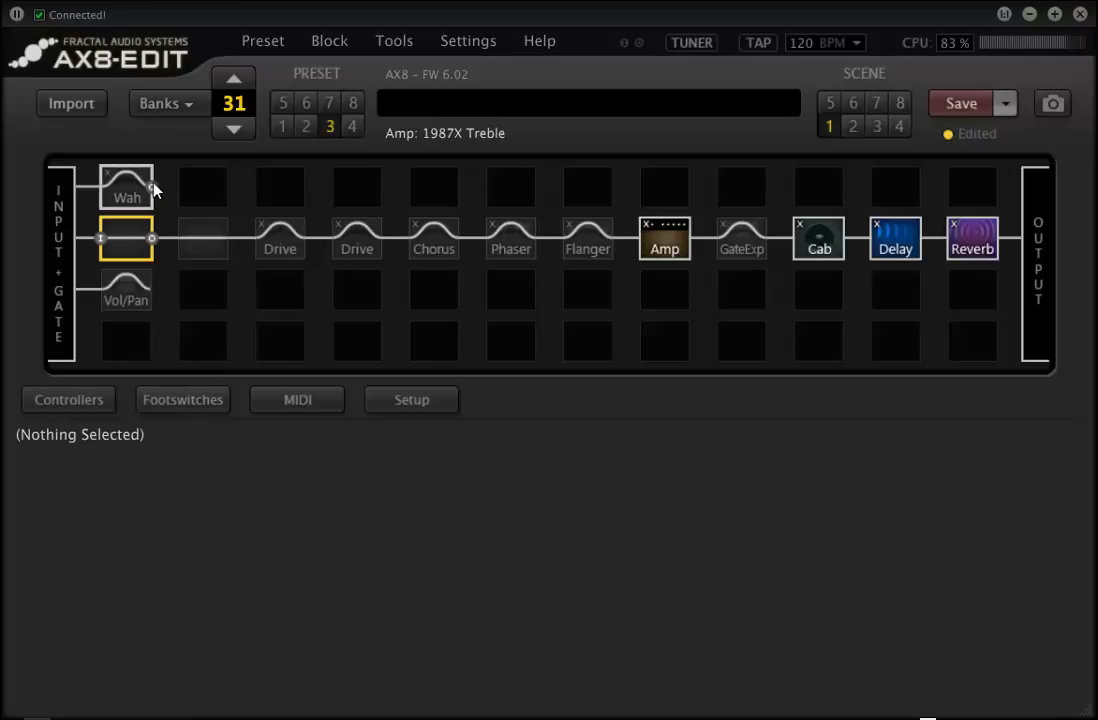
Step: Connect the outputs of the Wah and Vol/Pan blocks to the second-column shunt before the first Drive
{"action": "left_click", "coordinate": [120, 187]}
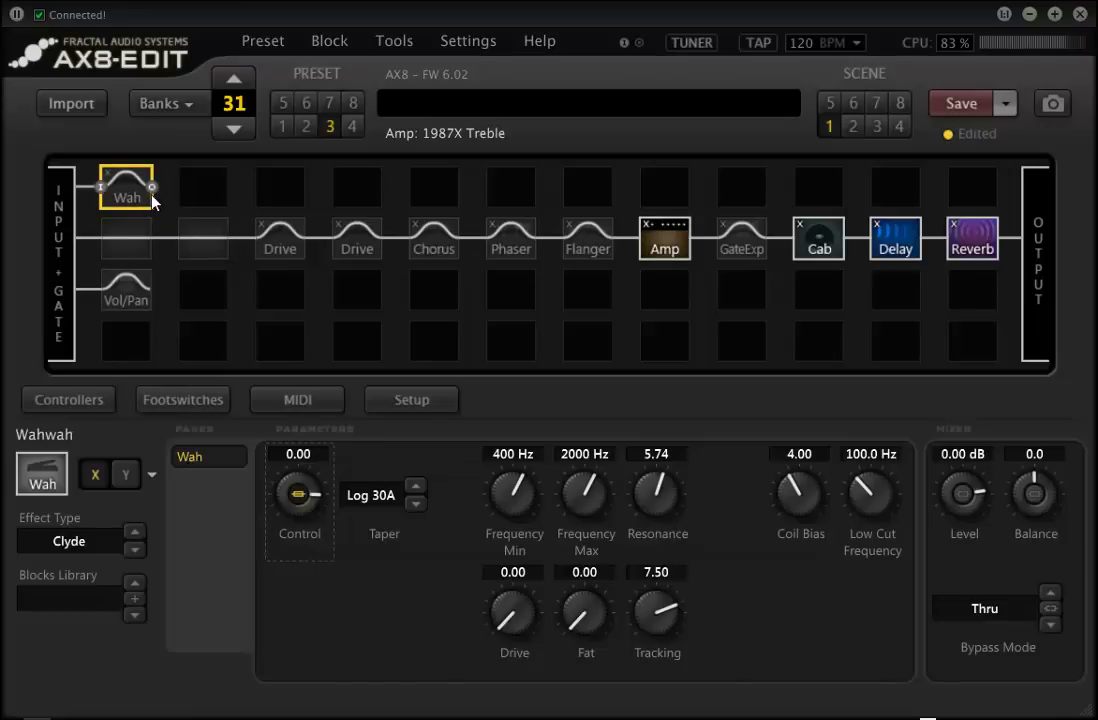
{"action": "left_click", "coordinate": [152, 187]}
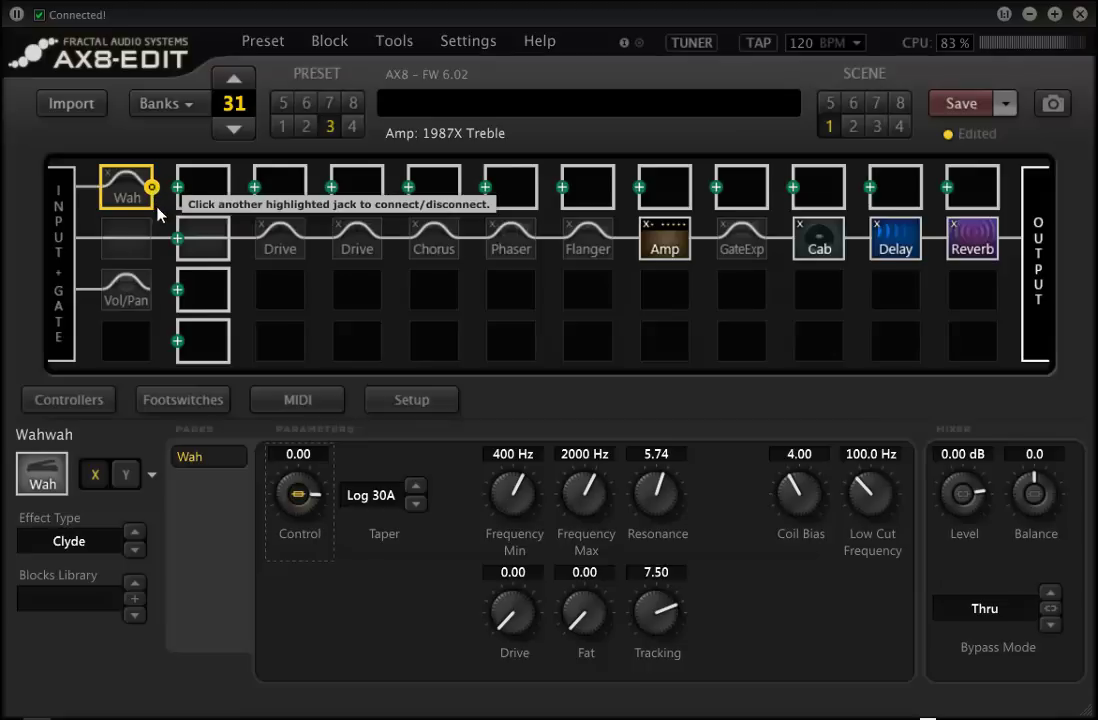
{"action": "left_click", "coordinate": [177, 238]}
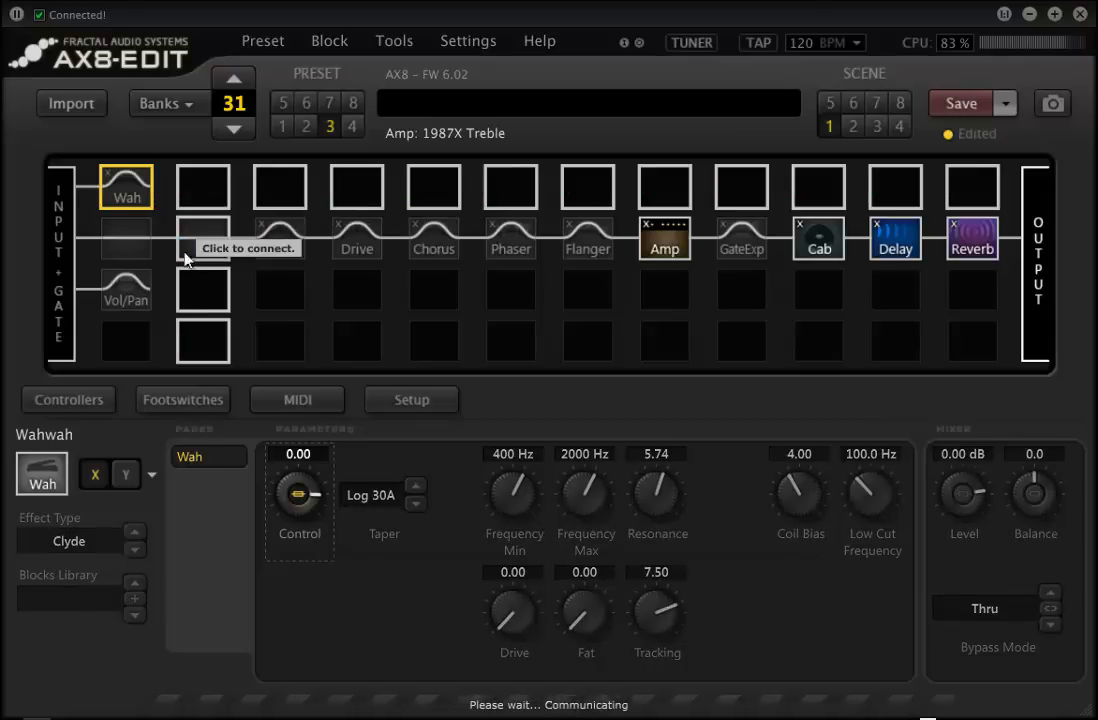
{"action": "left_click", "coordinate": [128, 295]}
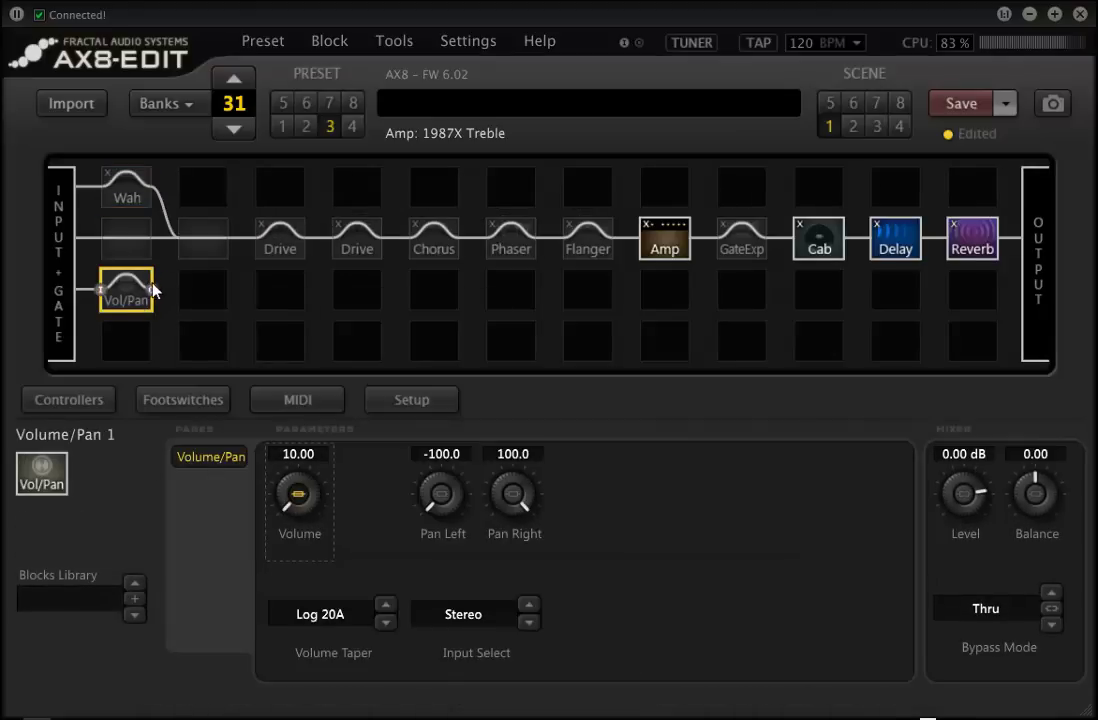
{"action": "left_click", "coordinate": [151, 290]}
{"action": "left_click", "coordinate": [177, 238]}
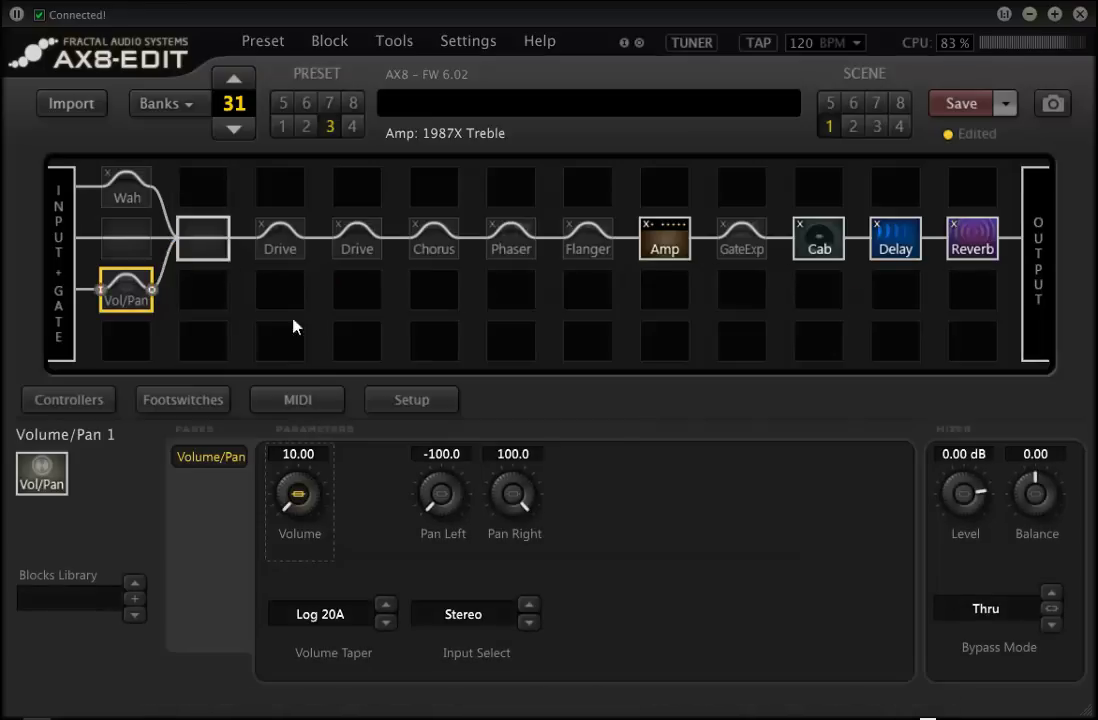
Step: Remove the shunt from the first-column cell between the Wah and Vol/Pan blocks
{"action": "left_click", "coordinate": [127, 199]}
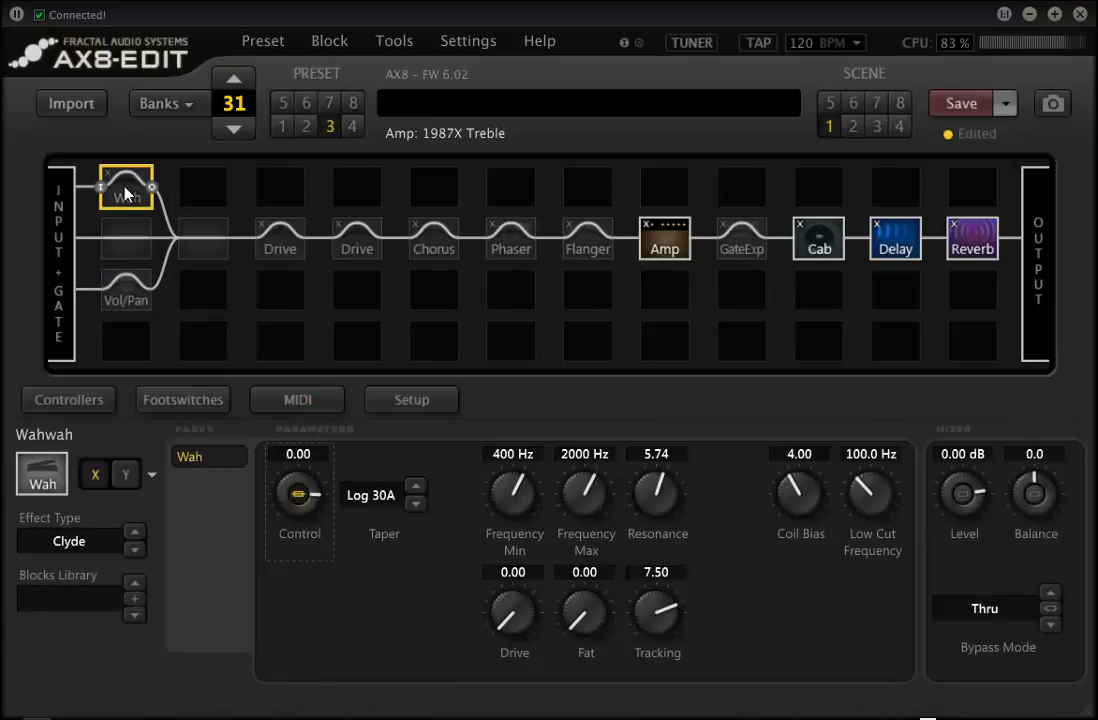
{"action": "left_click", "coordinate": [125, 240]}
{"action": "left_click", "coordinate": [150, 276]}
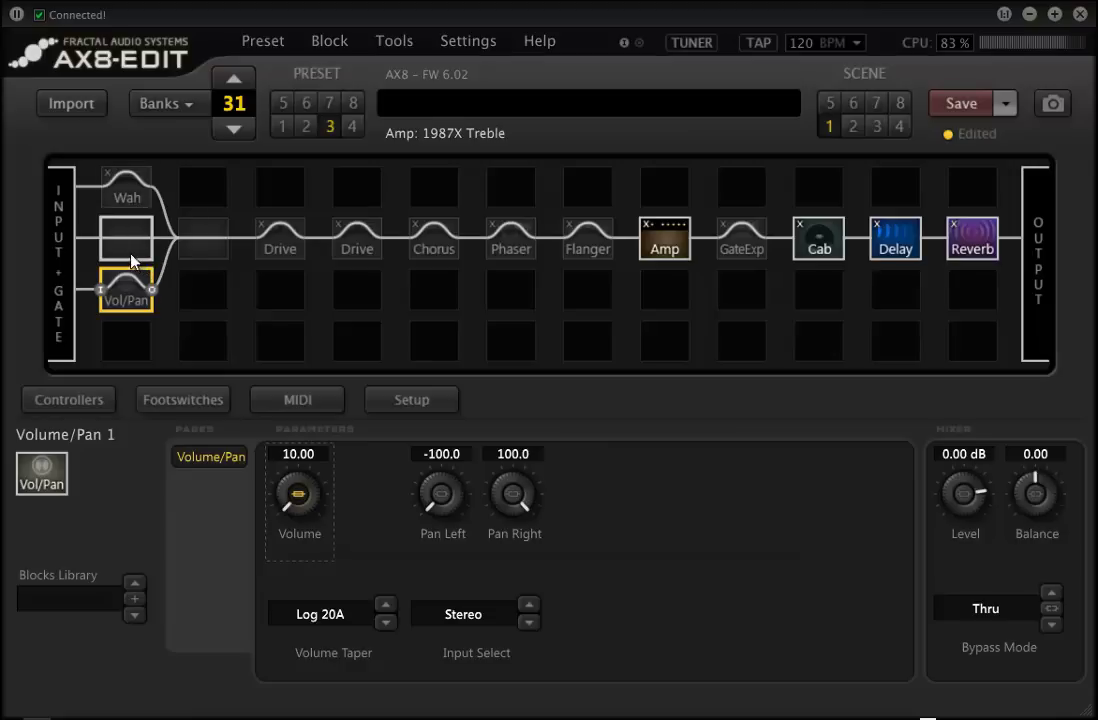
{"action": "left_click", "coordinate": [128, 250]}
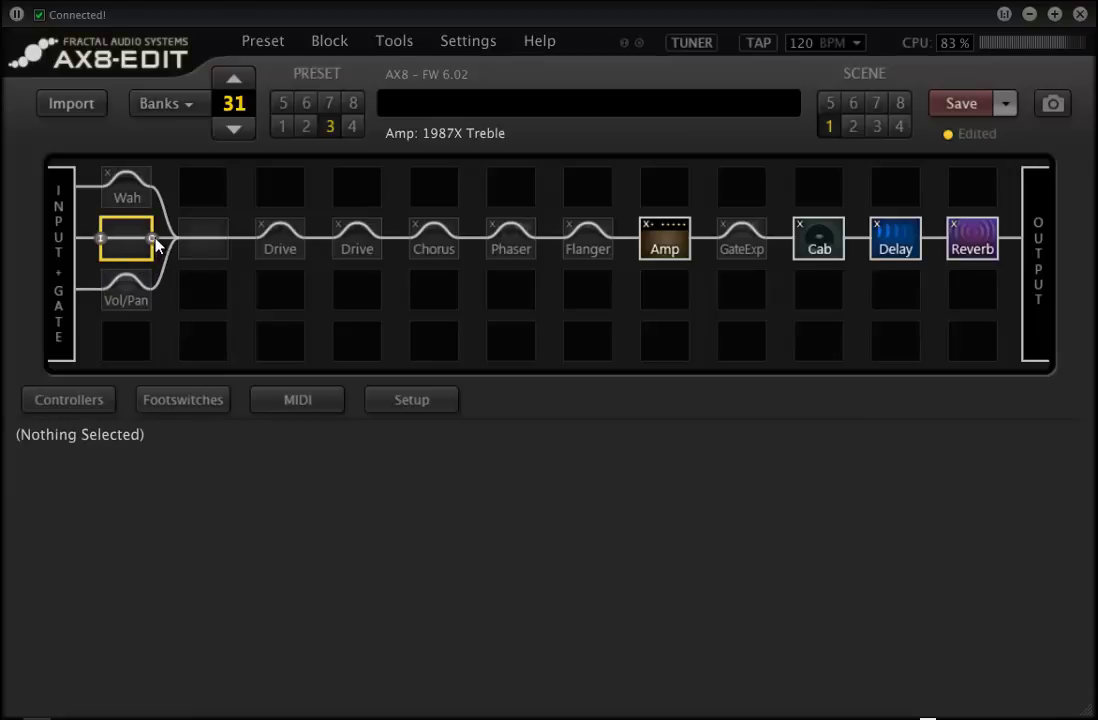
{"action": "left_click", "coordinate": [154, 240]}
{"action": "left_click", "coordinate": [123, 188]}
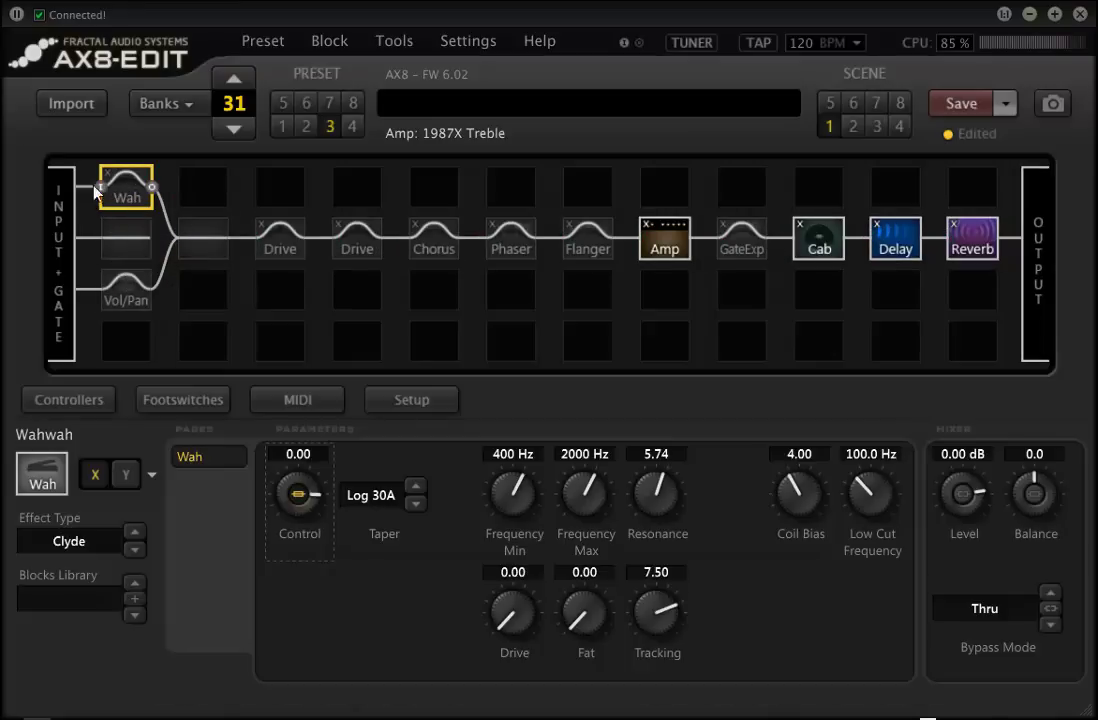
{"action": "left_click", "coordinate": [134, 254]}
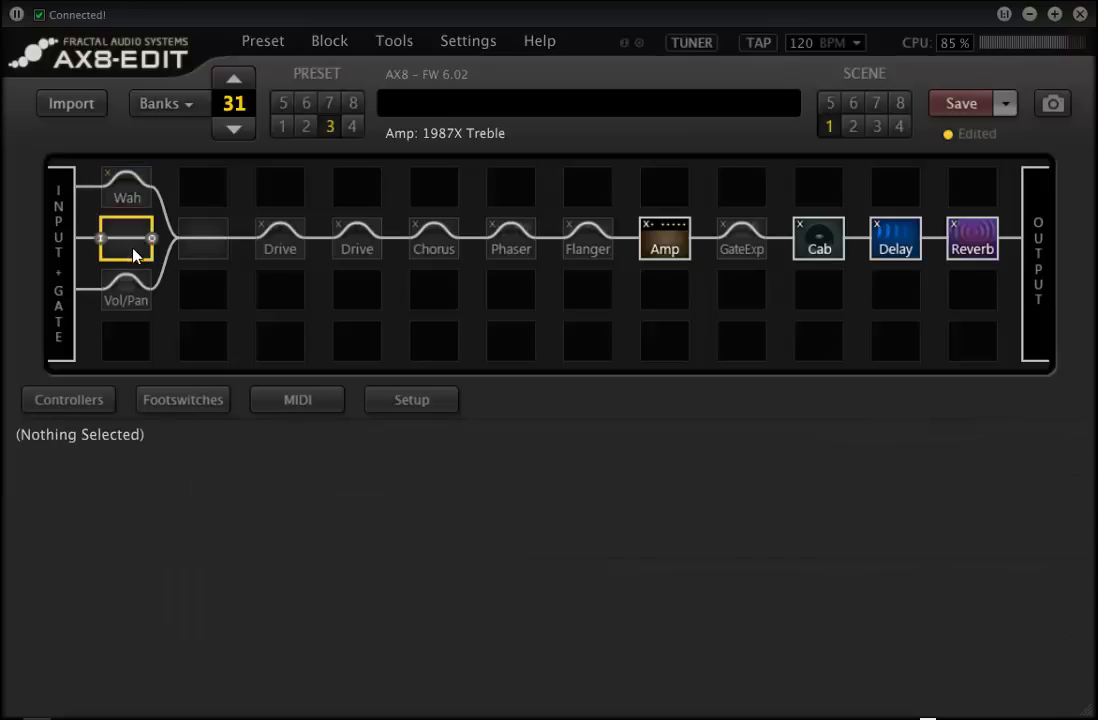
{"action": "key", "text": "Delete"}
{"action": "key", "text": "Right"}
{"action": "key", "text": "Down"}
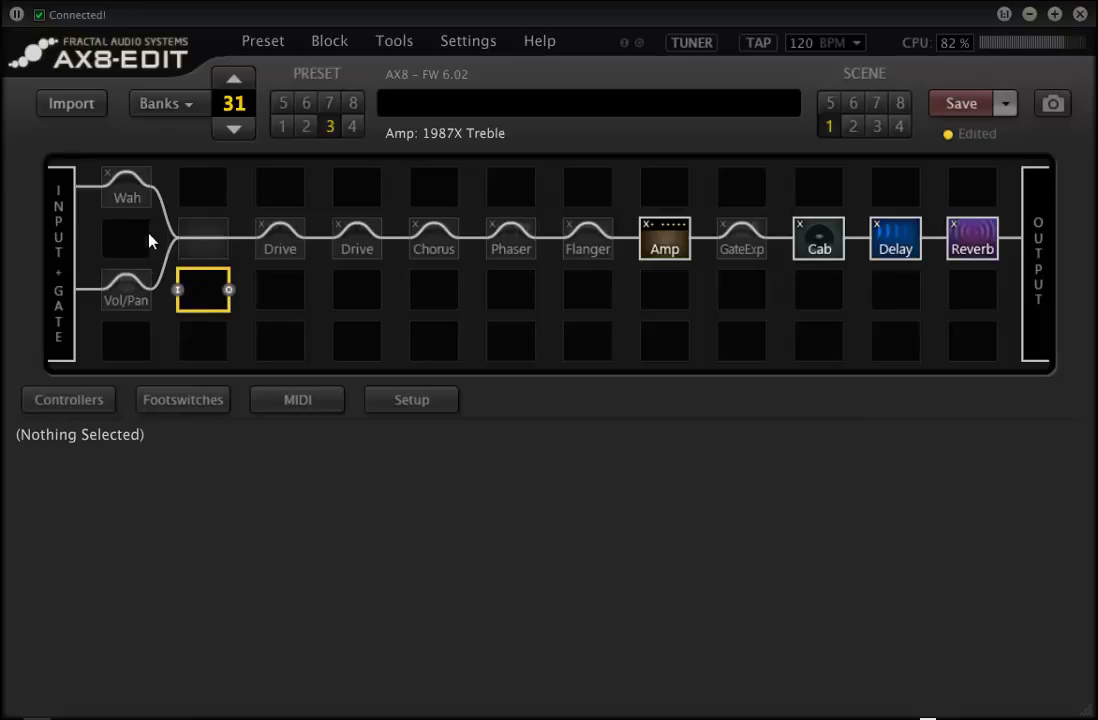
Step: Set the Bypass Mode of both the Wah and the Vol/Pan blocks to Mute
{"action": "left_click", "coordinate": [115, 238]}
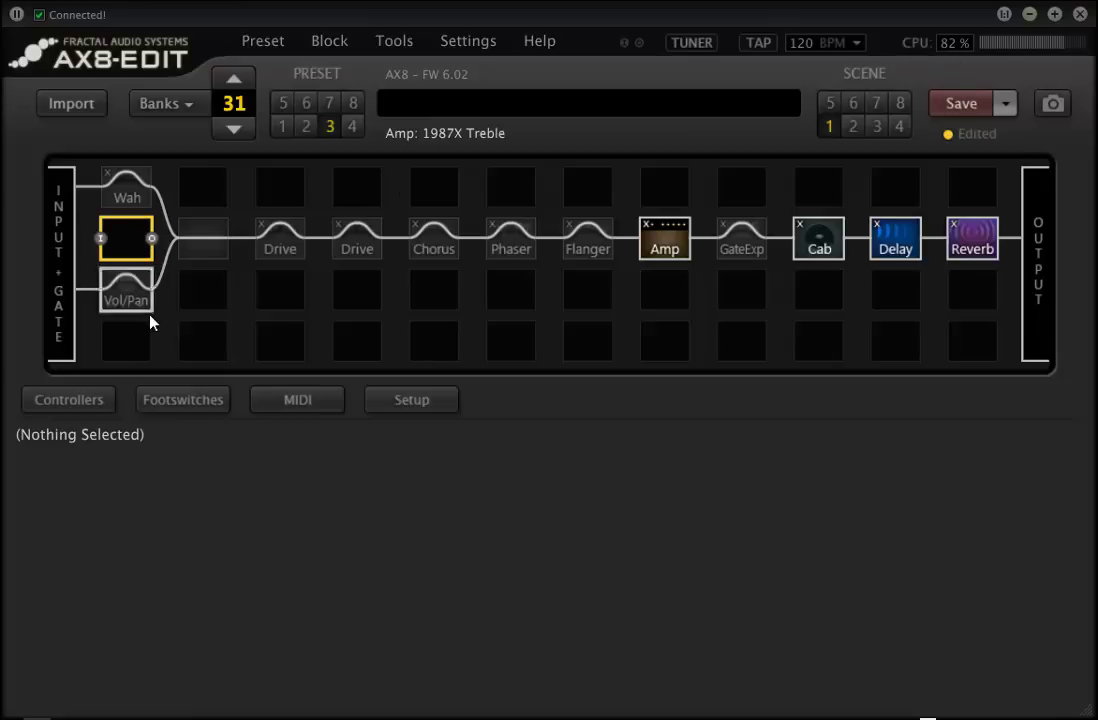
{"action": "left_click", "coordinate": [110, 289]}
{"action": "left_click", "coordinate": [127, 188]}
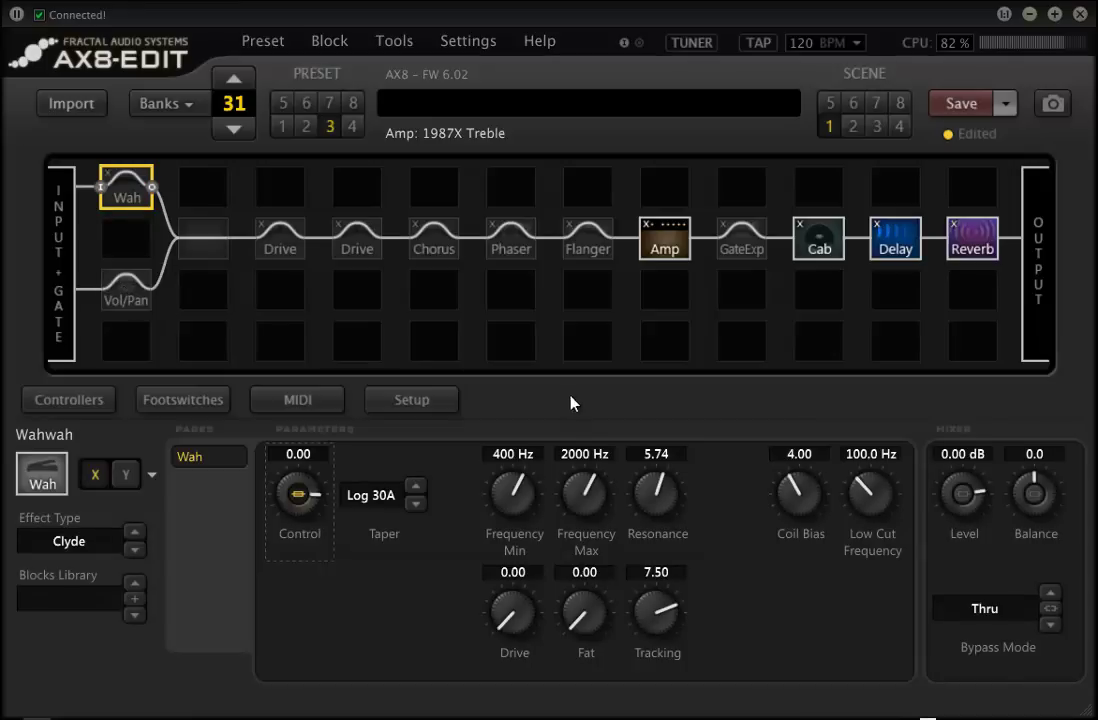
{"action": "left_click", "coordinate": [1003, 610]}
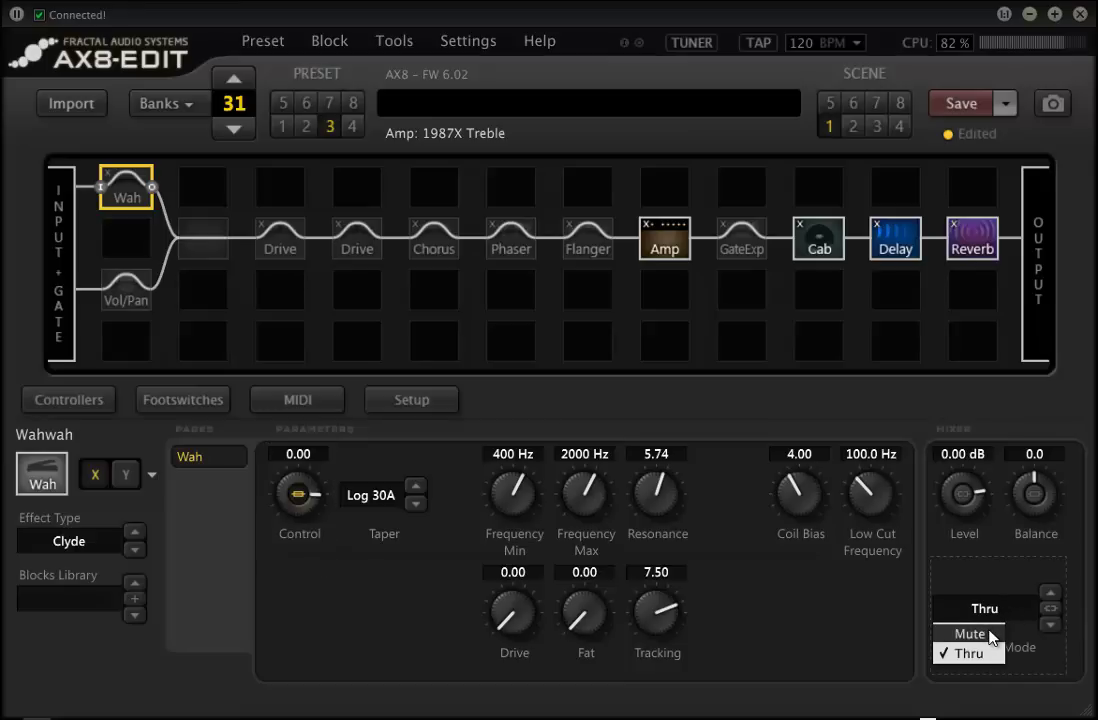
{"action": "left_click", "coordinate": [989, 636]}
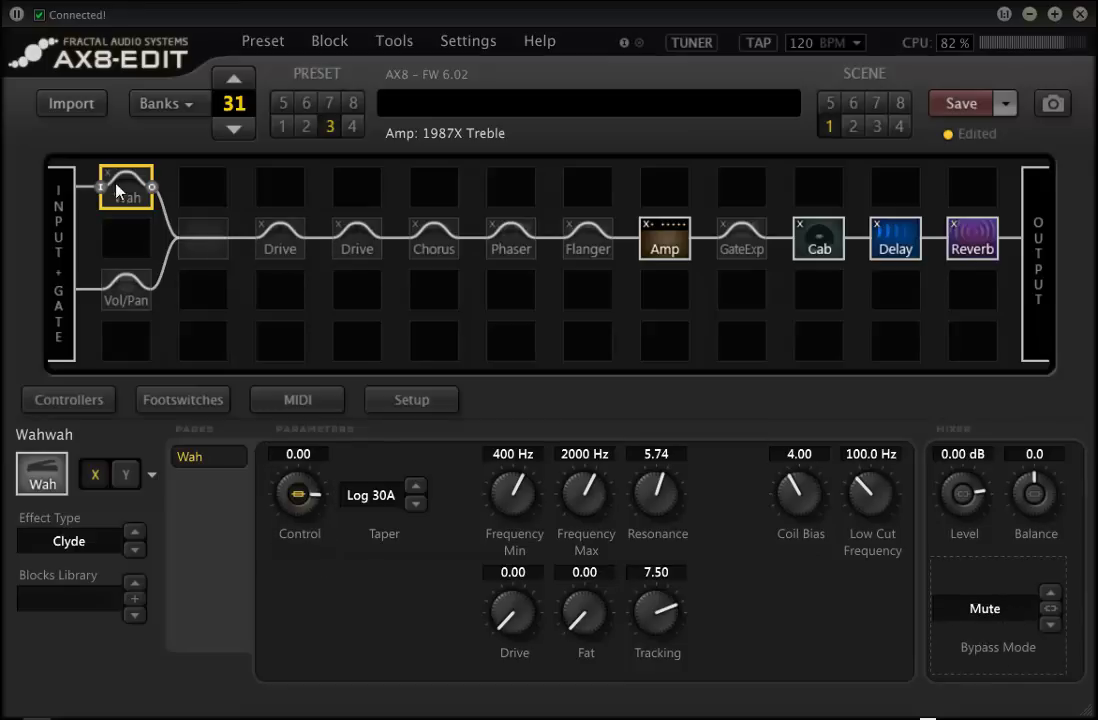
{"action": "left_click", "coordinate": [129, 291]}
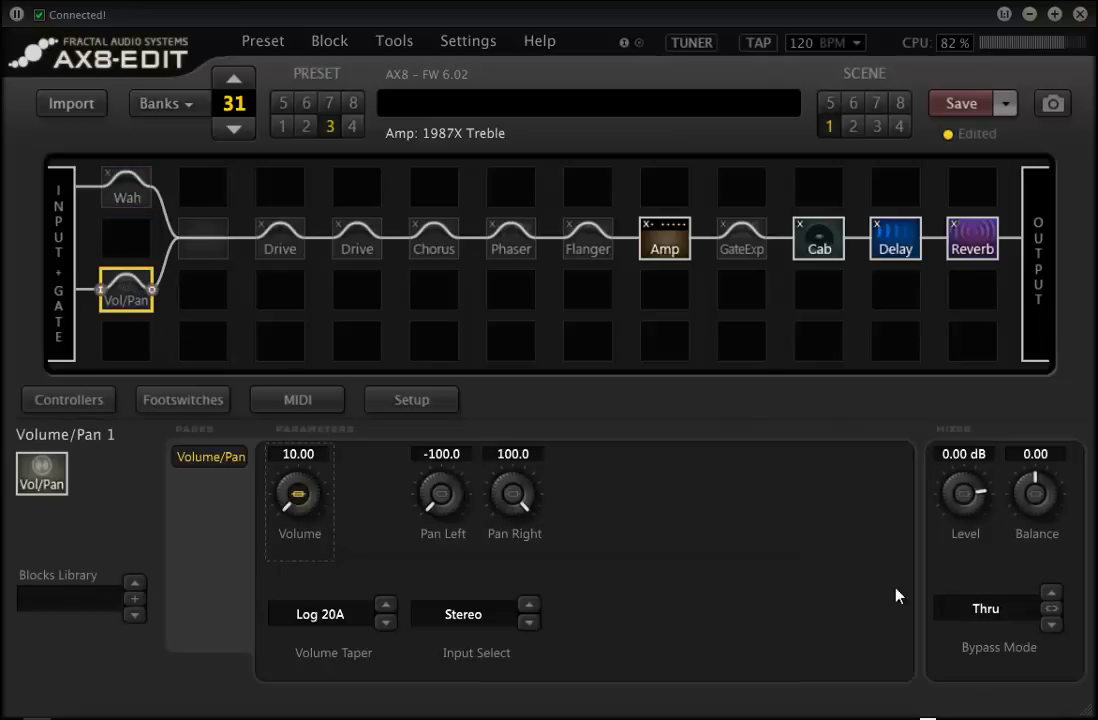
{"action": "left_click", "coordinate": [975, 608]}
{"action": "left_click", "coordinate": [972, 636]}
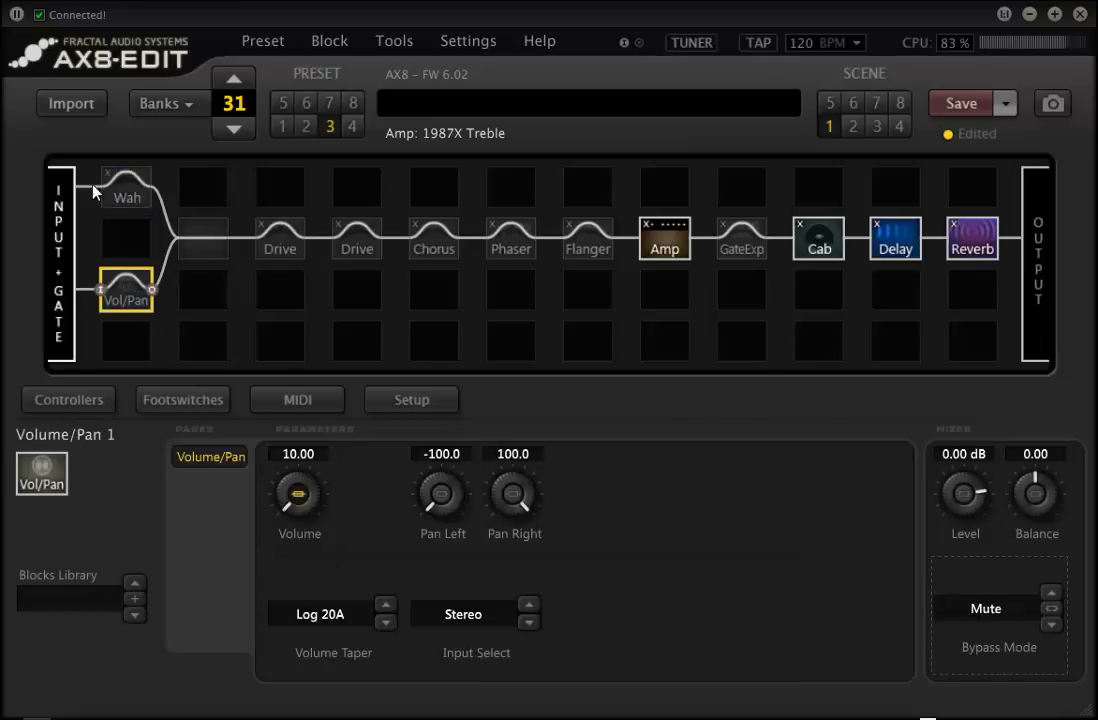
Step: Switch between the parallel paths by engaging Vol/Pan first, ending with Wah engaged and Vol/Pan bypassed
{"action": "left_click", "coordinate": [117, 289]}
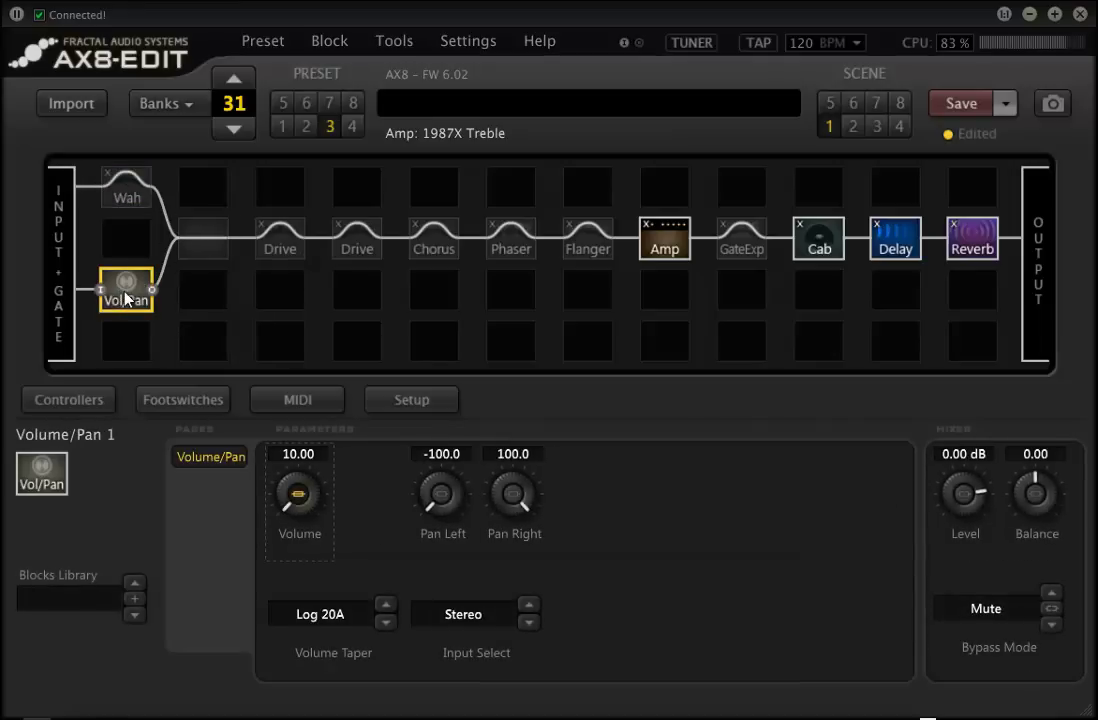
{"action": "left_click", "coordinate": [1006, 610]}
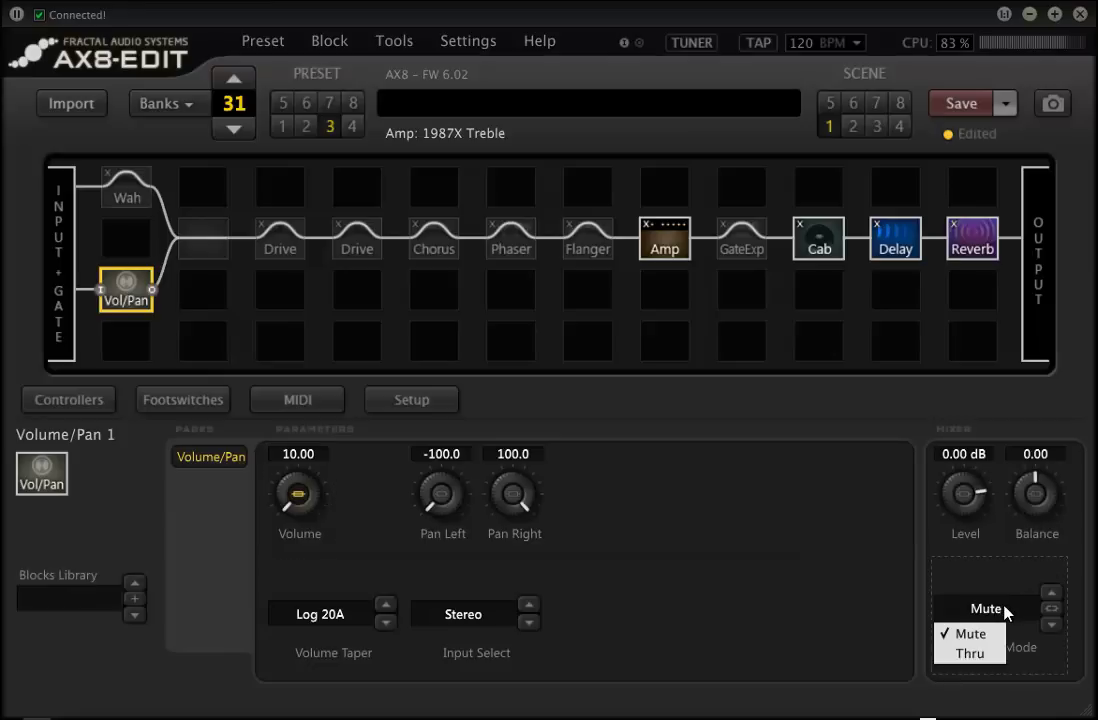
{"action": "left_click", "coordinate": [934, 581]}
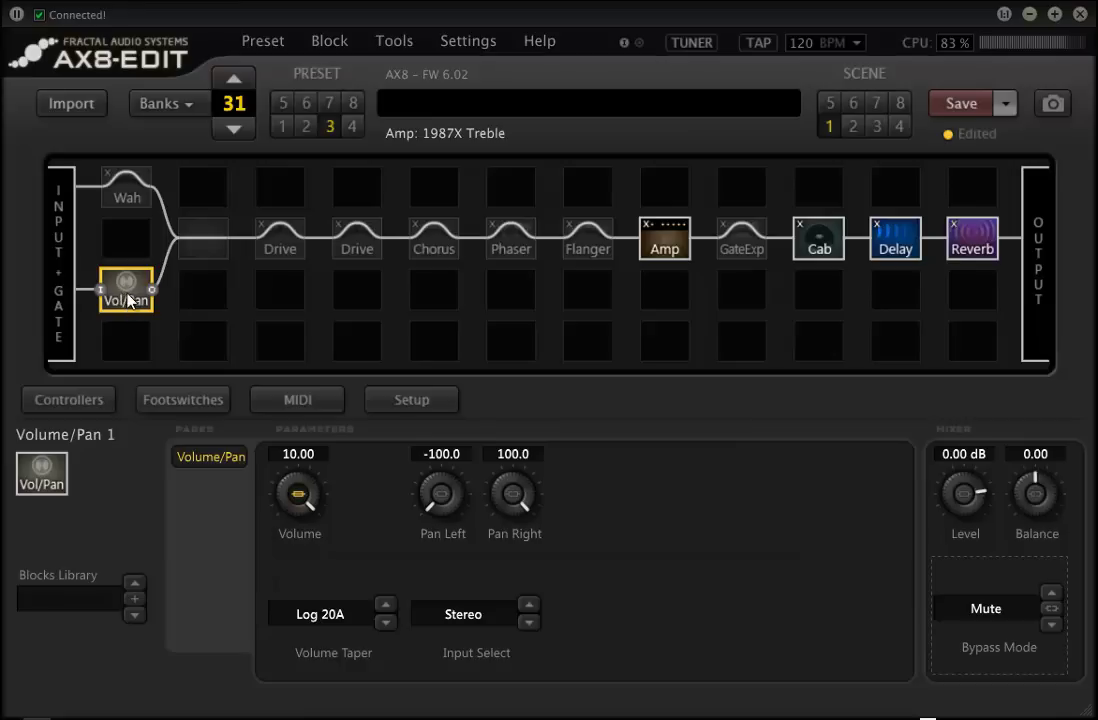
{"action": "left_click", "coordinate": [127, 192]}
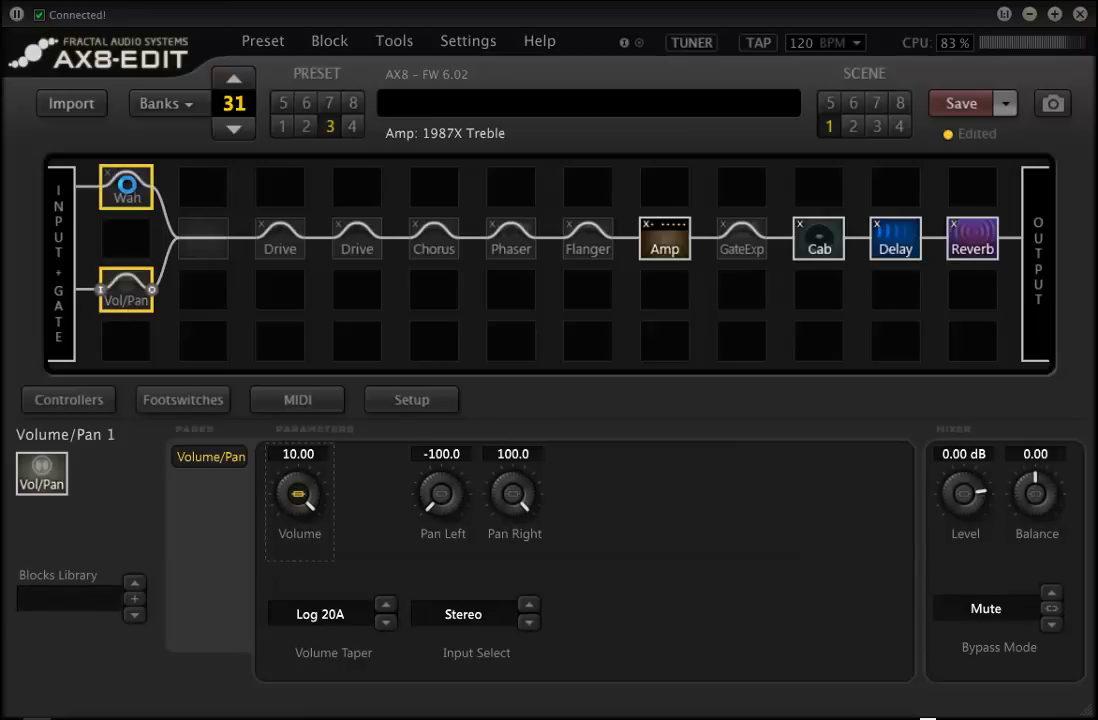
{"action": "left_click", "coordinate": [126, 300]}
{"action": "left_click", "coordinate": [120, 183]}
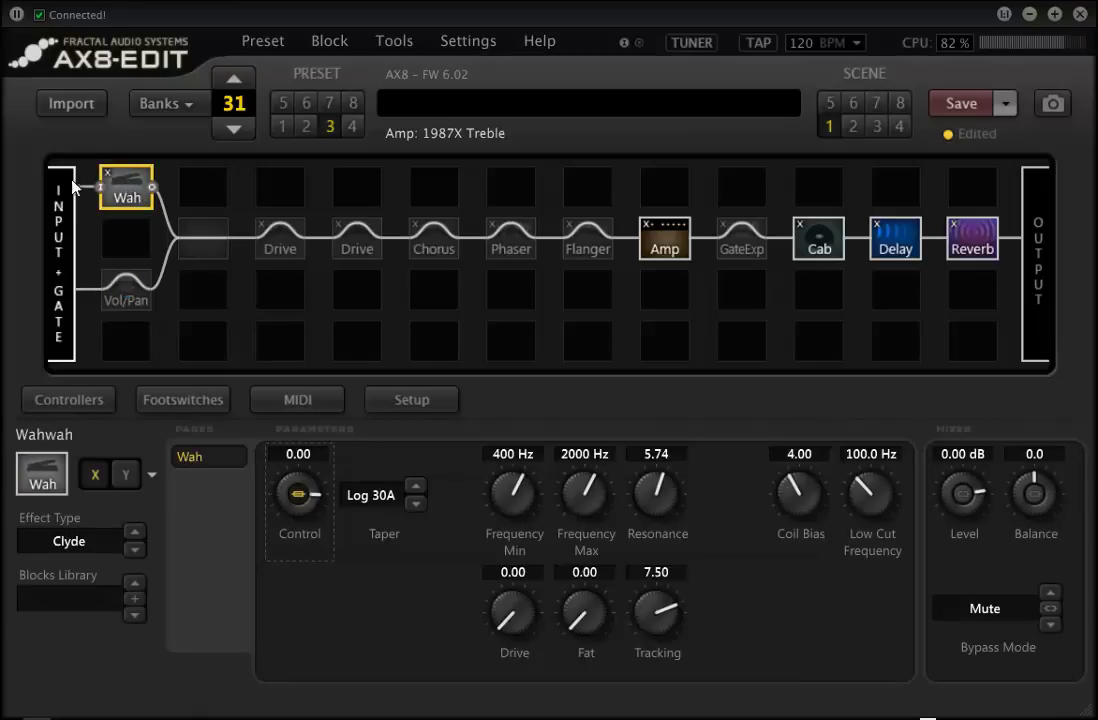
{"action": "left_click", "coordinate": [121, 300]}
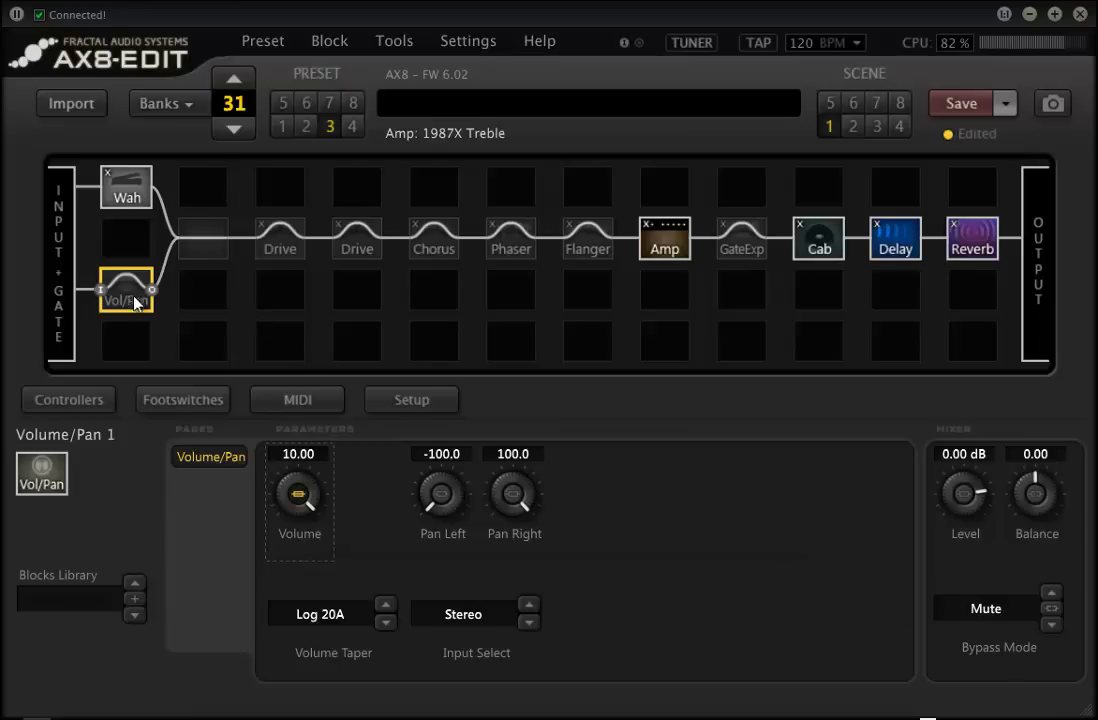
{"action": "left_click", "coordinate": [122, 194]}
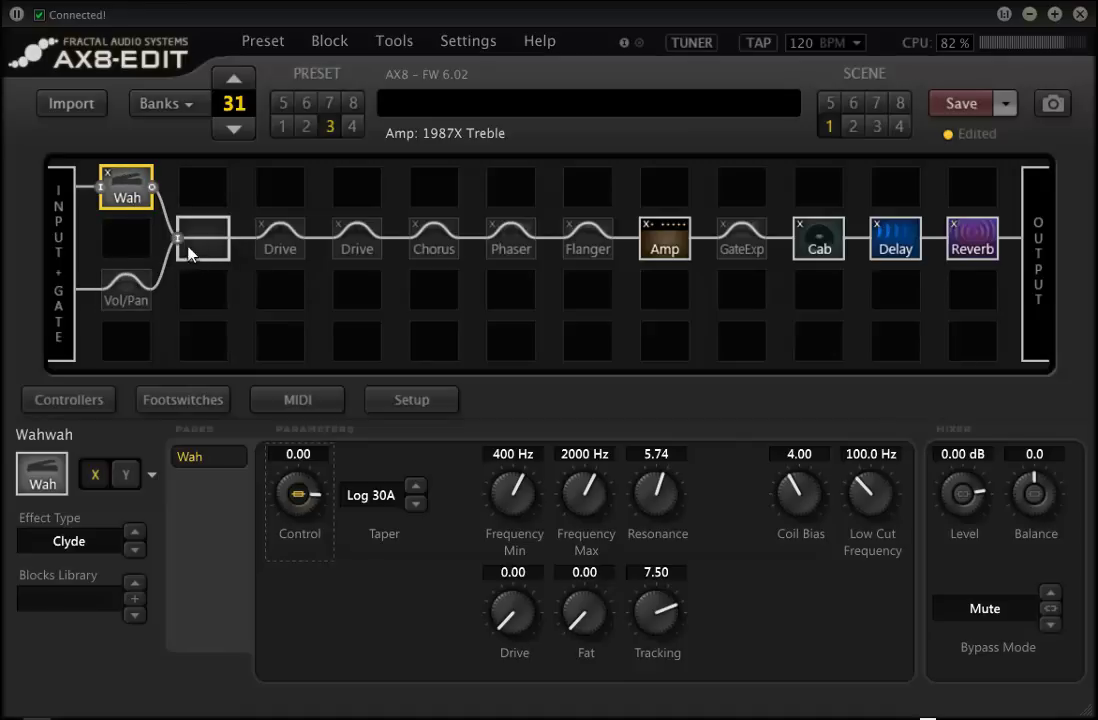
Step: Move both Drives, the Chorus, the Phaser and the Flanger one column closer to the input, starting with the first Drive into the second-column shunt
{"action": "left_click", "coordinate": [288, 252]}
{"action": "left_click_drag", "start_coordinate": [292, 252], "coordinate": [205, 246]}
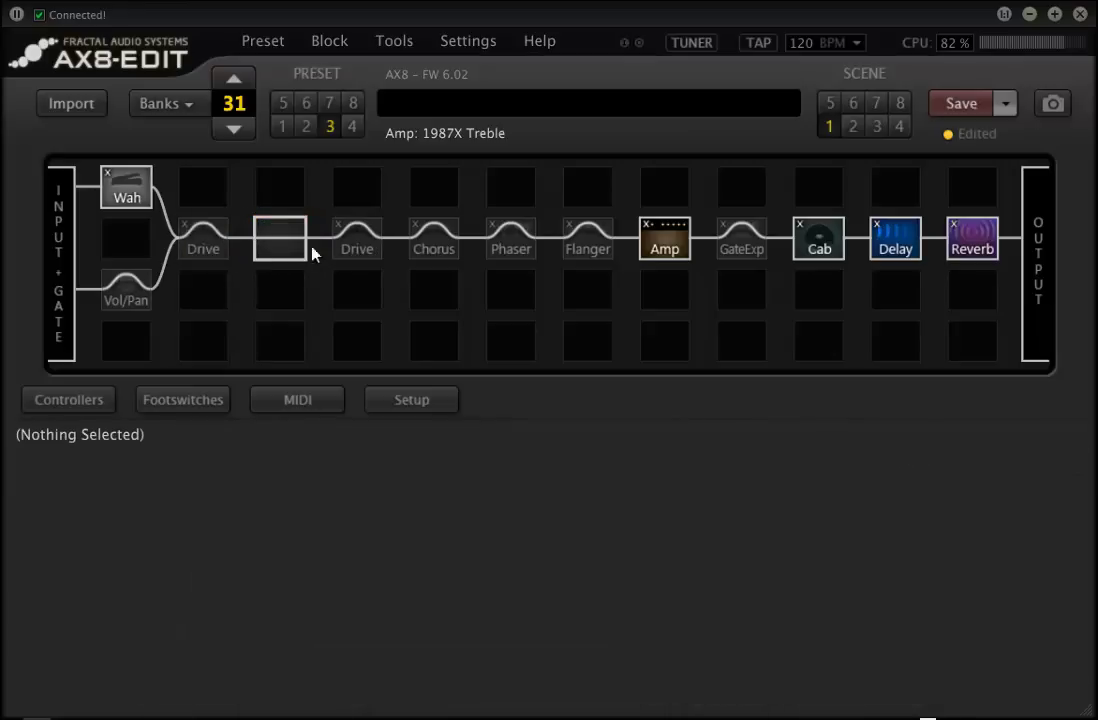
{"action": "left_click_drag", "start_coordinate": [357, 250], "coordinate": [275, 242]}
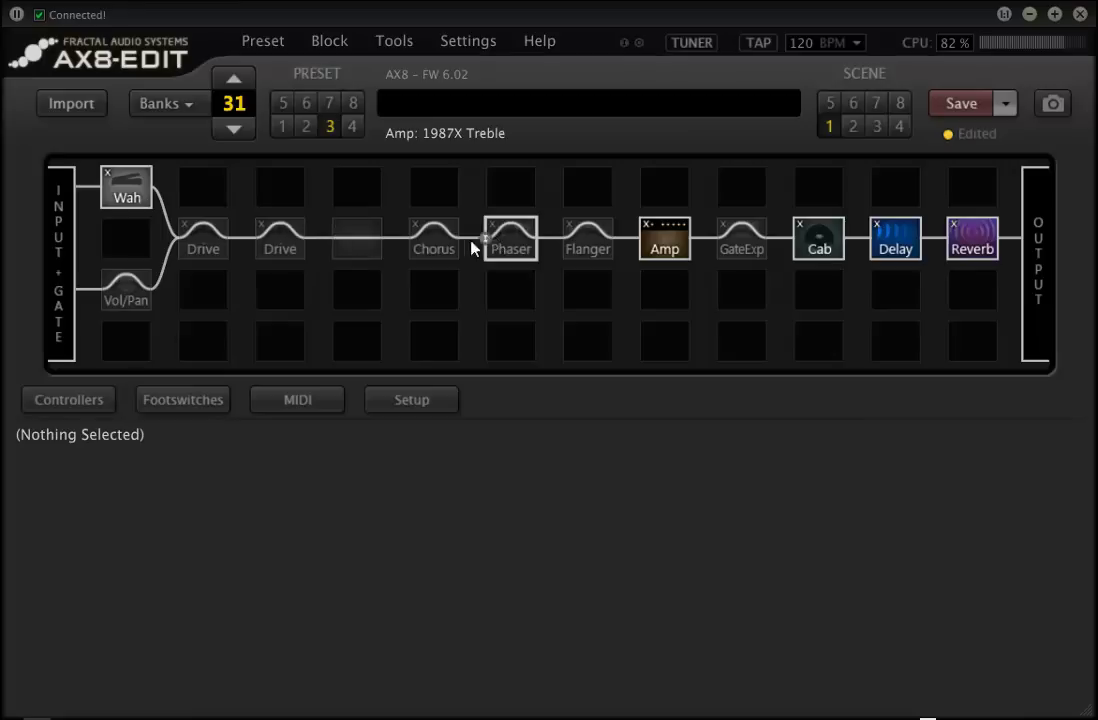
{"action": "left_click_drag", "start_coordinate": [438, 247], "coordinate": [362, 243]}
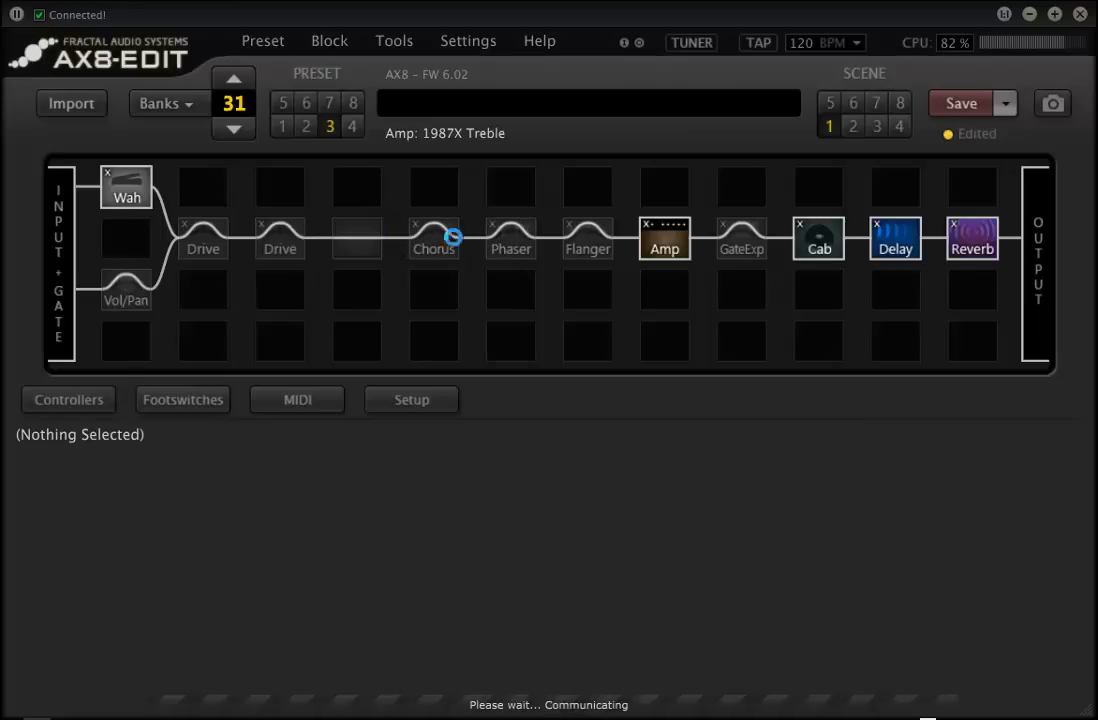
{"action": "left_click_drag", "start_coordinate": [515, 250], "coordinate": [438, 241]}
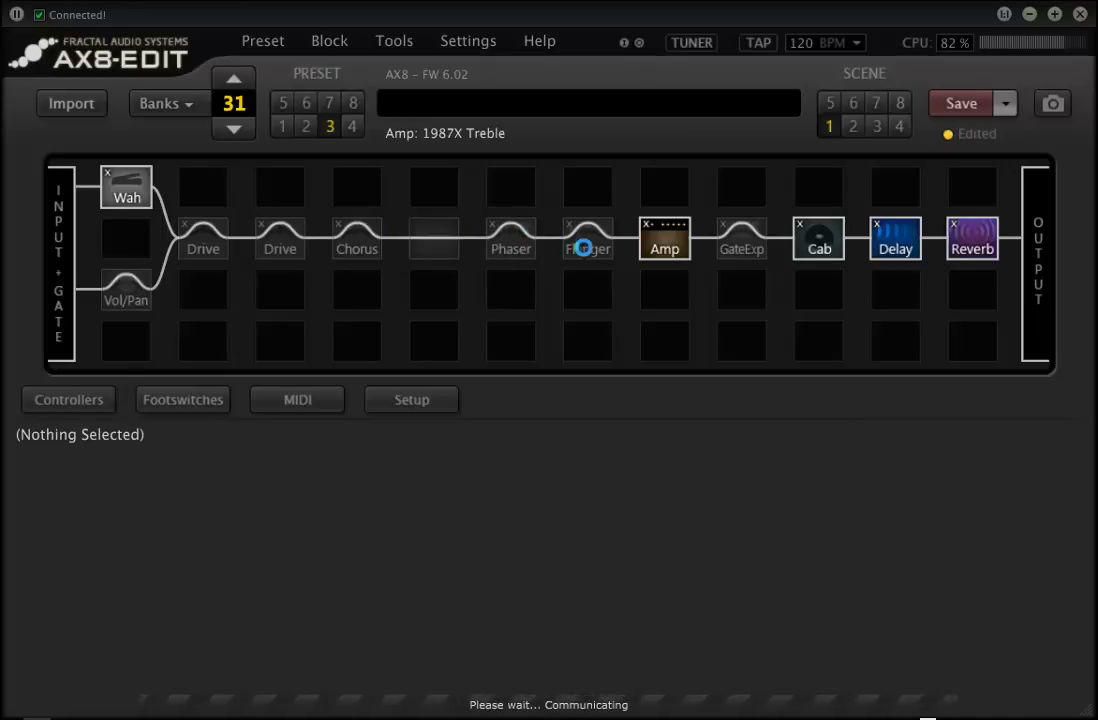
{"action": "left_click_drag", "start_coordinate": [592, 253], "coordinate": [517, 244]}
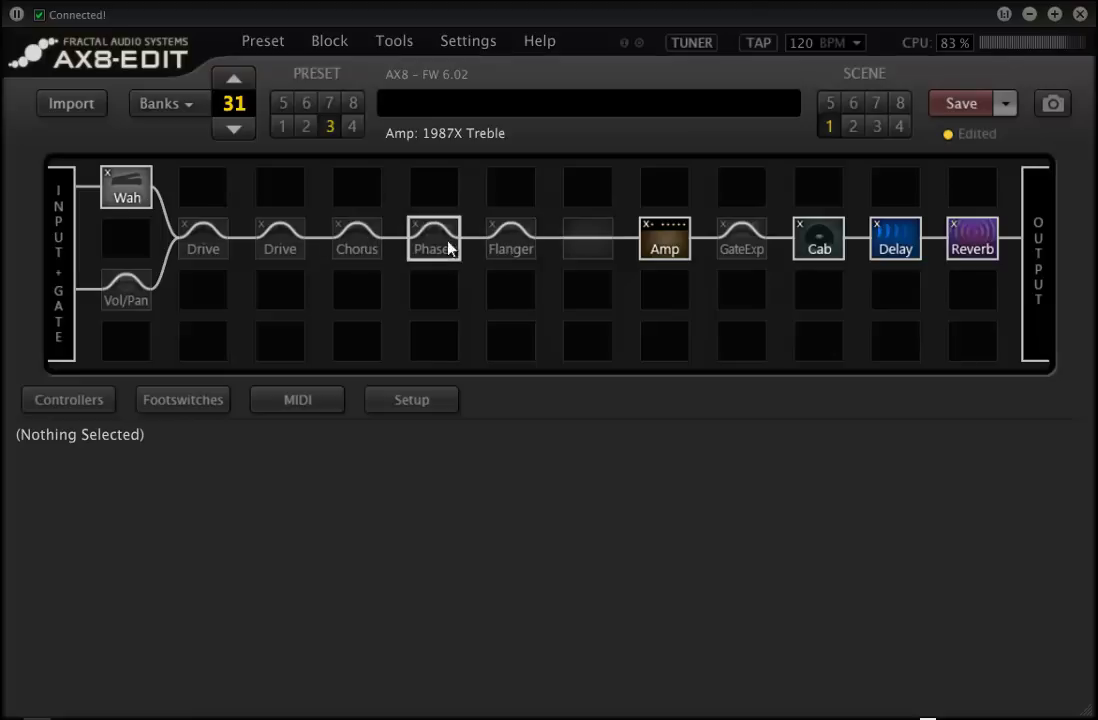
Step: Engage the Chorus, Phaser, Flanger and Vol/Pan blocks, and bypass the Wah
{"action": "left_click", "coordinate": [353, 239]}
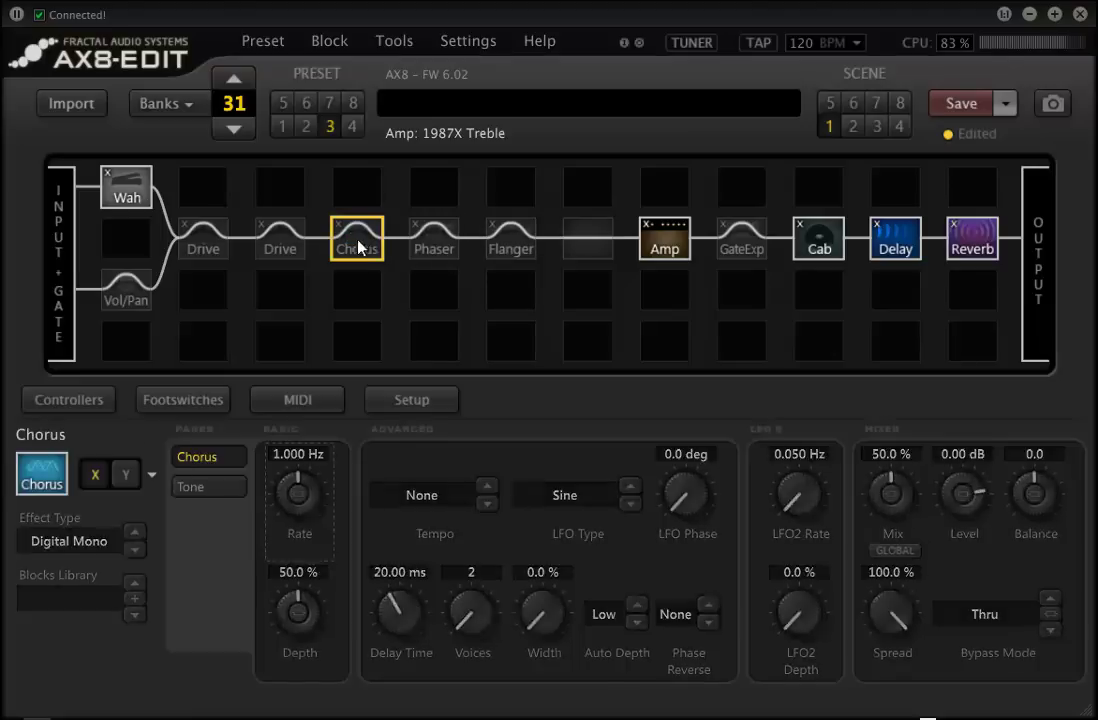
{"action": "left_click", "coordinate": [441, 244]}
{"action": "left_click", "coordinate": [511, 244]}
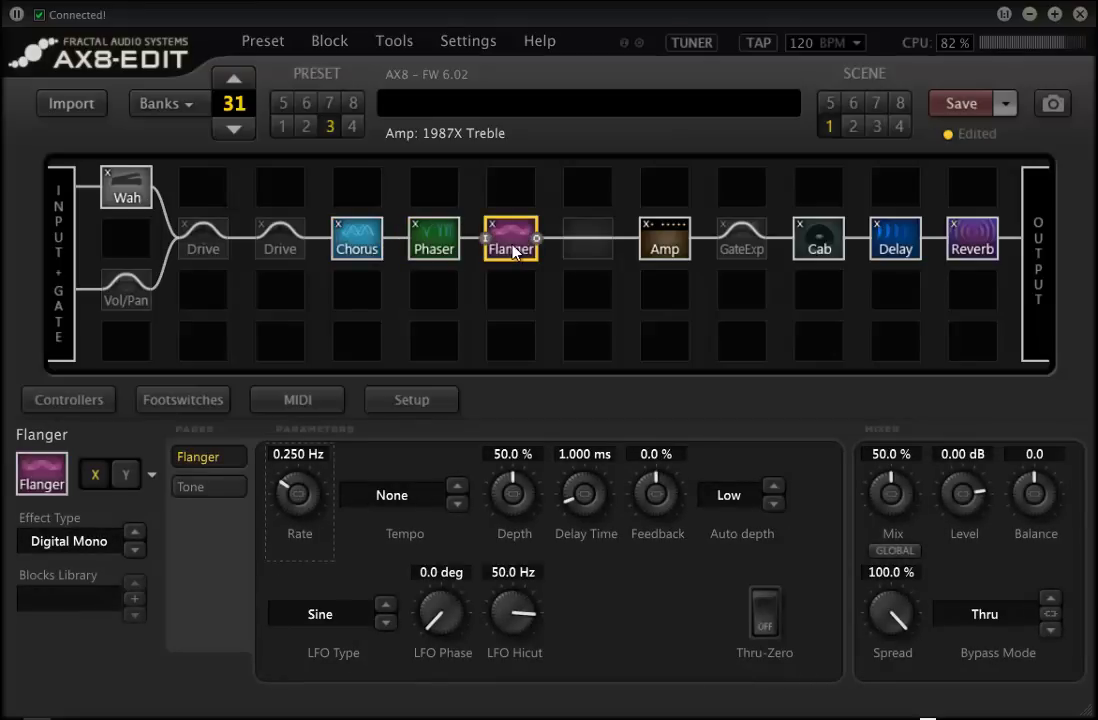
{"action": "left_click", "coordinate": [120, 186]}
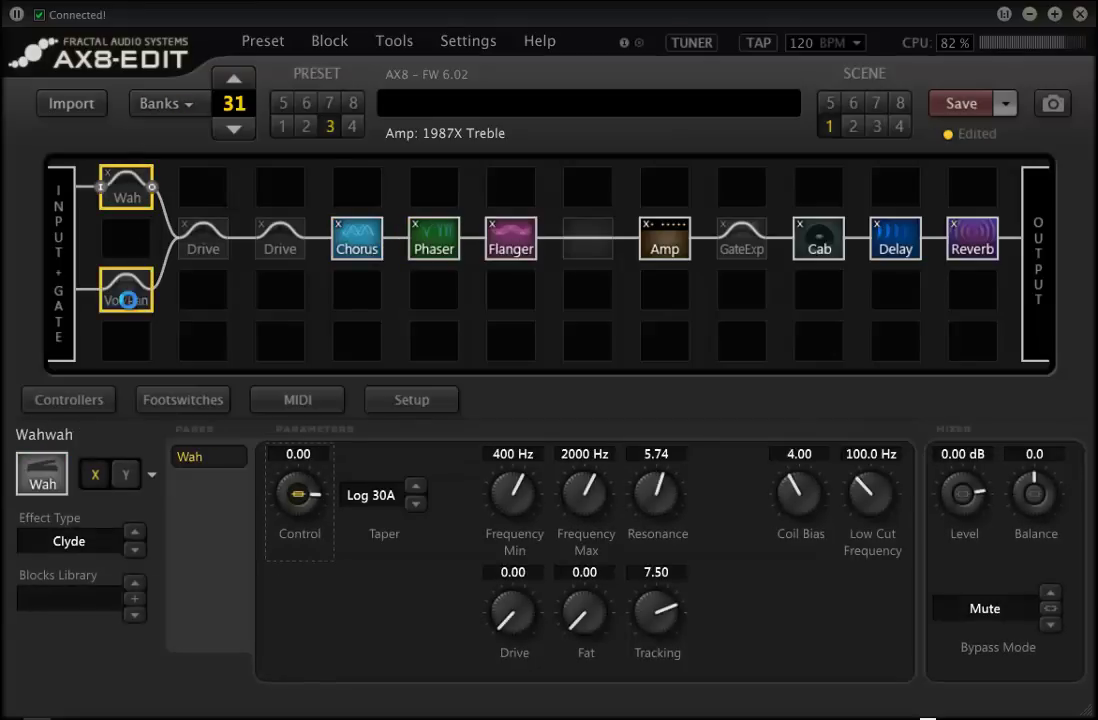
{"action": "left_click", "coordinate": [127, 299]}
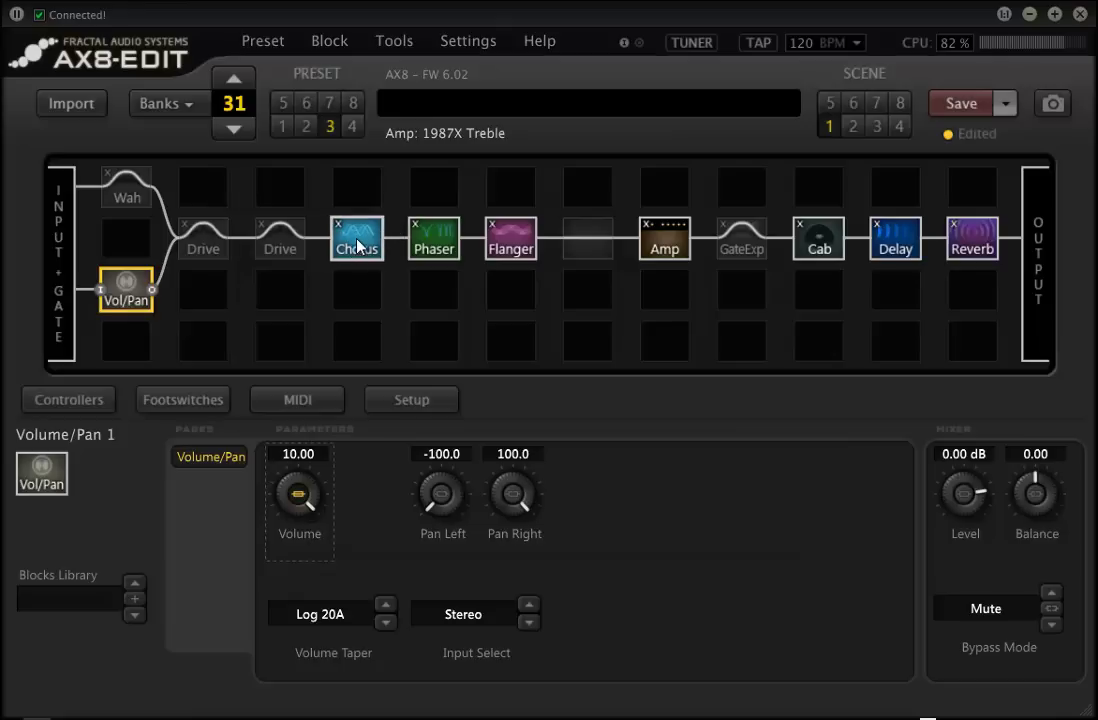
Step: Move the Chorus and Phaser up to the first row of their columns and the Flanger to the fourth column of the third row
{"action": "left_click_drag", "start_coordinate": [357, 246], "coordinate": [357, 186]}
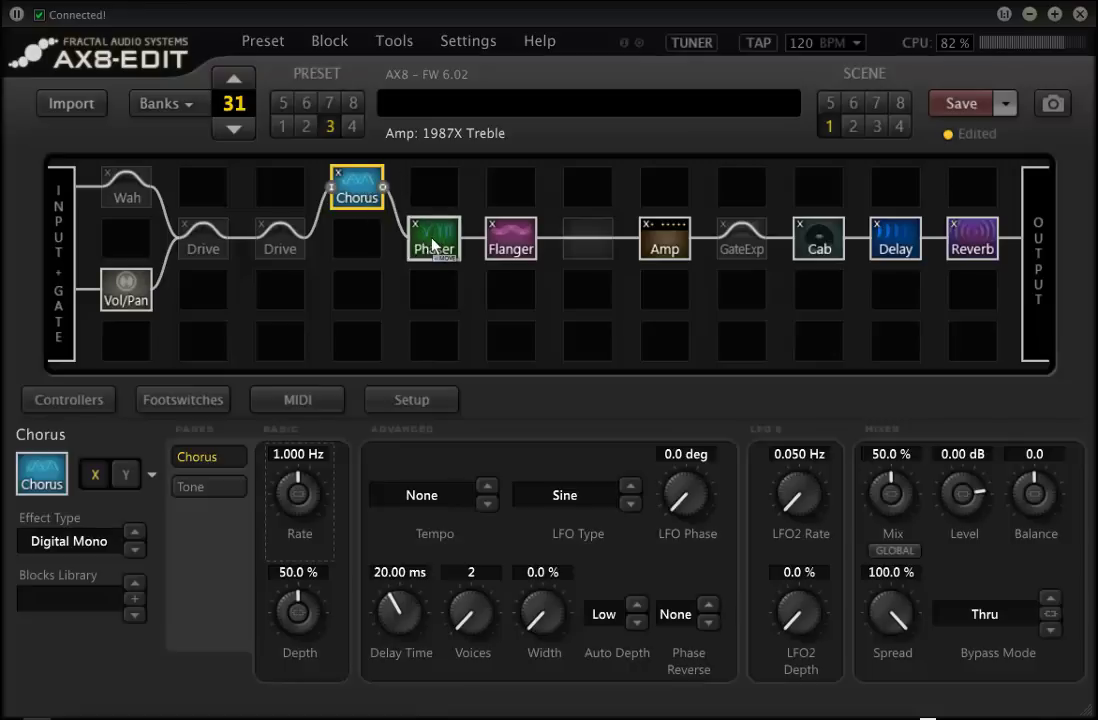
{"action": "left_click_drag", "start_coordinate": [436, 246], "coordinate": [434, 186]}
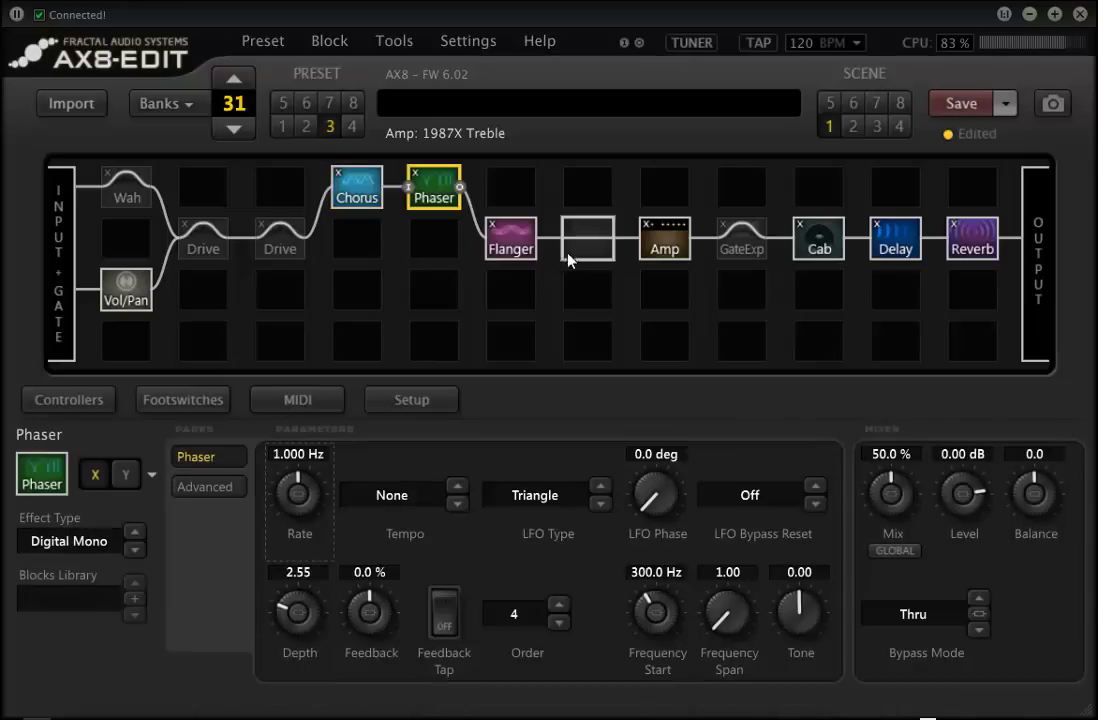
{"action": "left_click", "coordinate": [512, 242]}
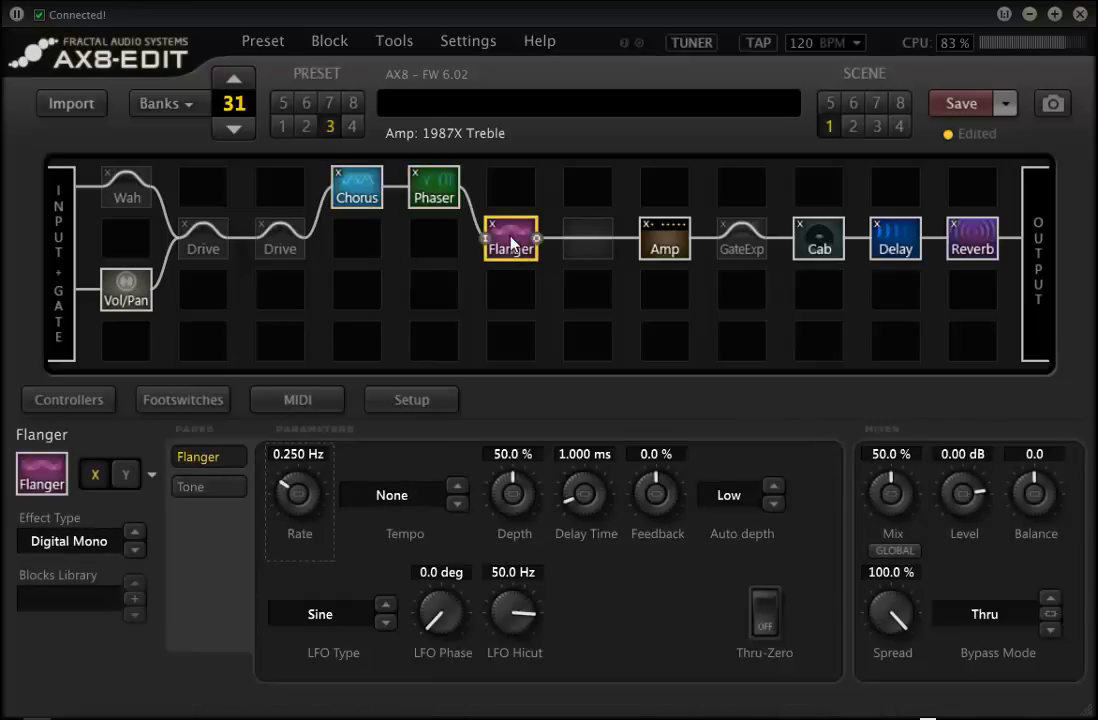
{"action": "left_click_drag", "start_coordinate": [512, 242], "coordinate": [357, 289]}
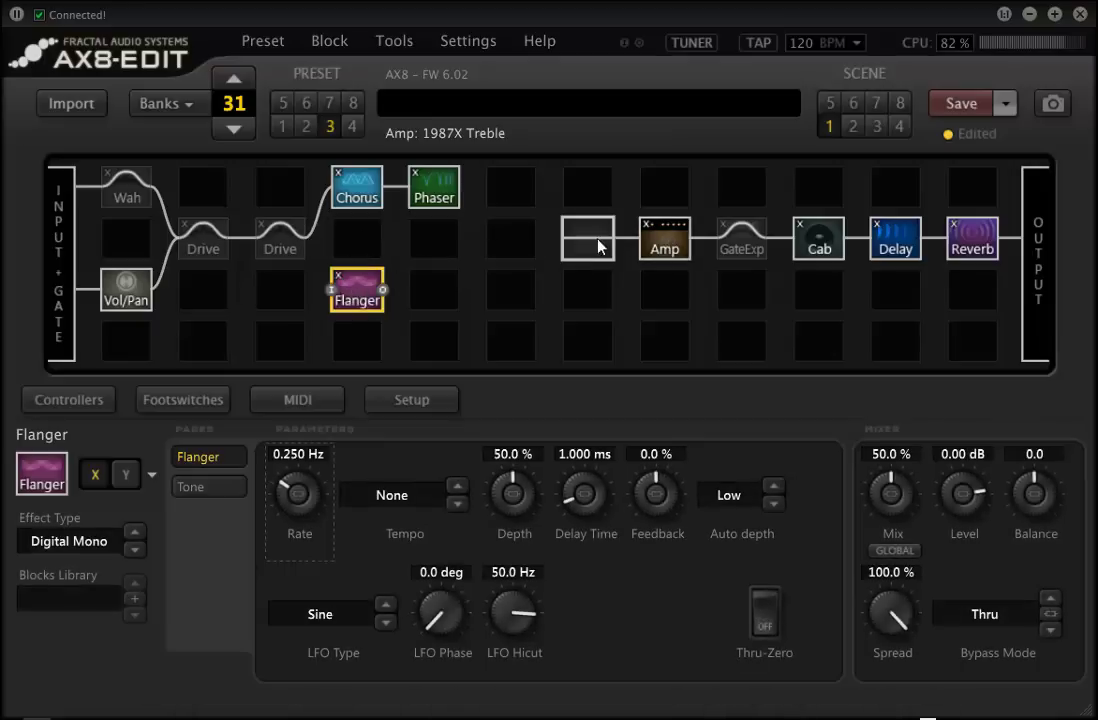
Step: Connect the second Drive's output to the second-row shunt before the Amp and to the Flanger's input
{"action": "left_click", "coordinate": [283, 250]}
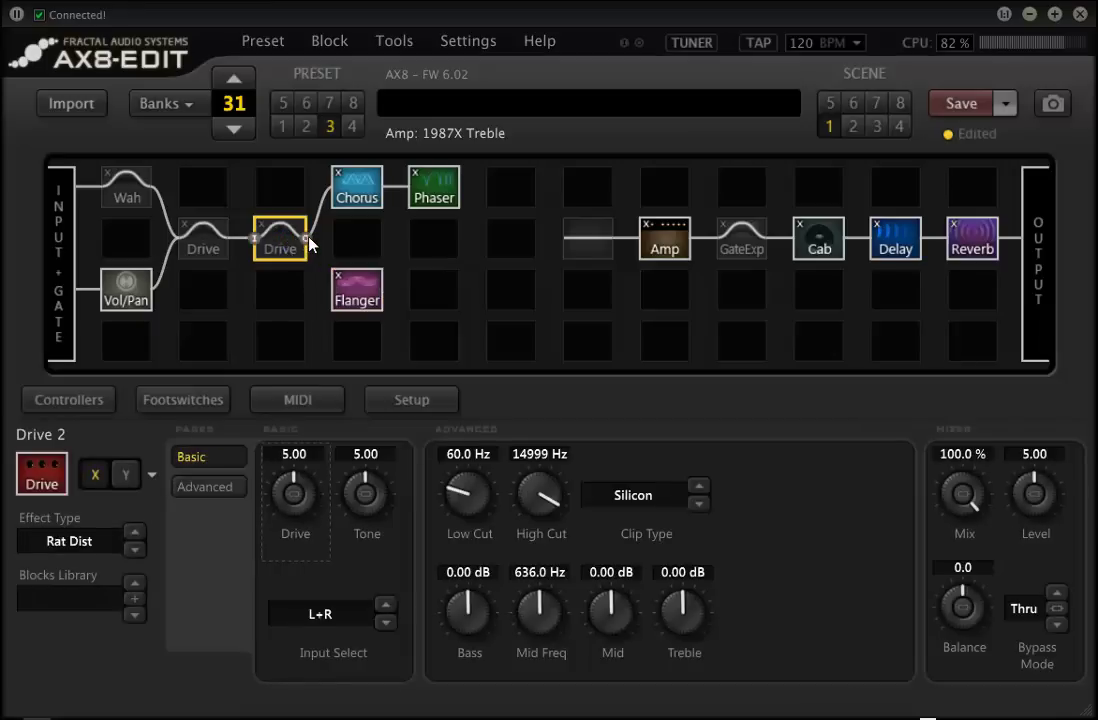
{"action": "left_click", "coordinate": [306, 239]}
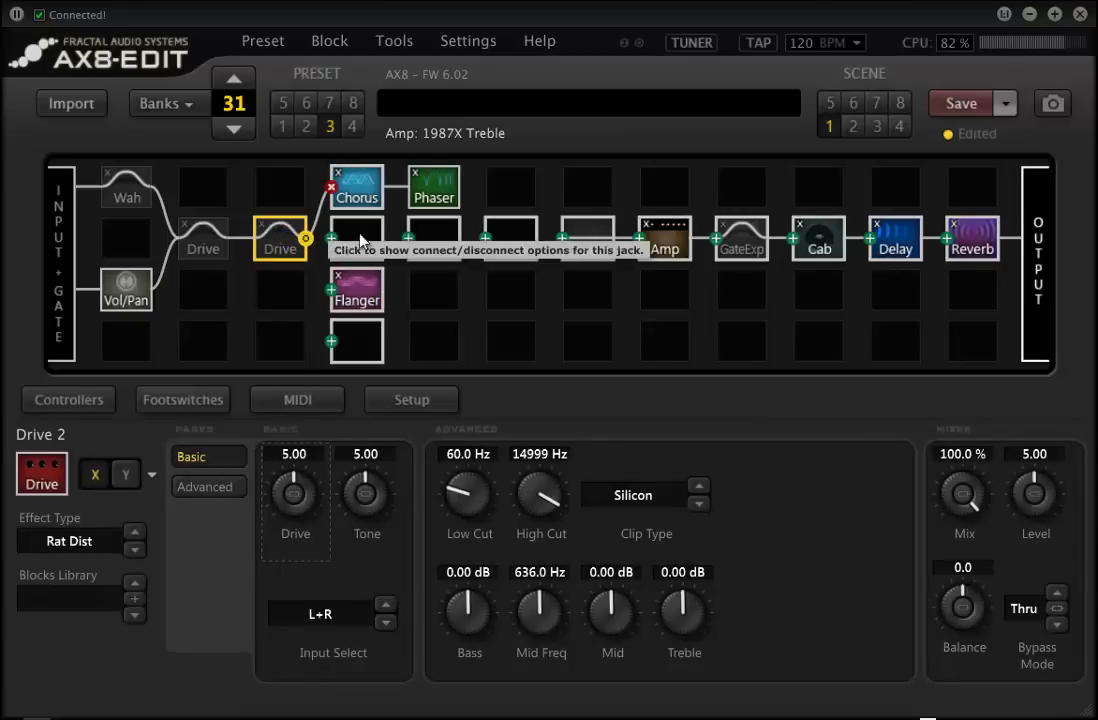
{"action": "left_click", "coordinate": [562, 242]}
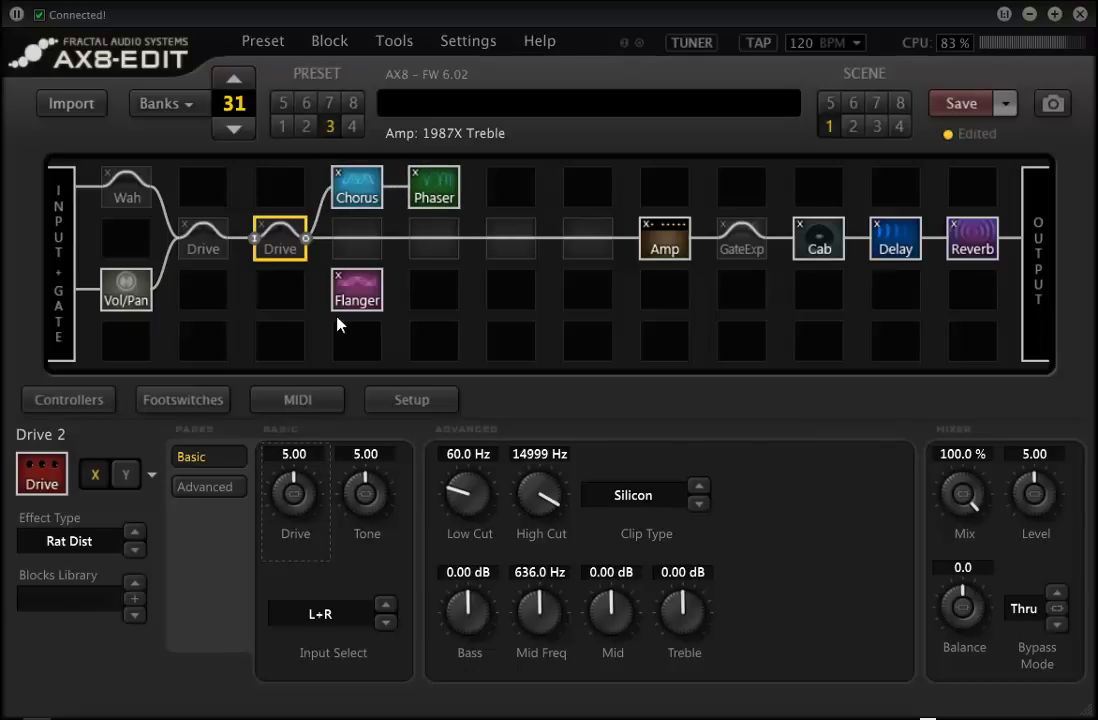
{"action": "left_click", "coordinate": [307, 241]}
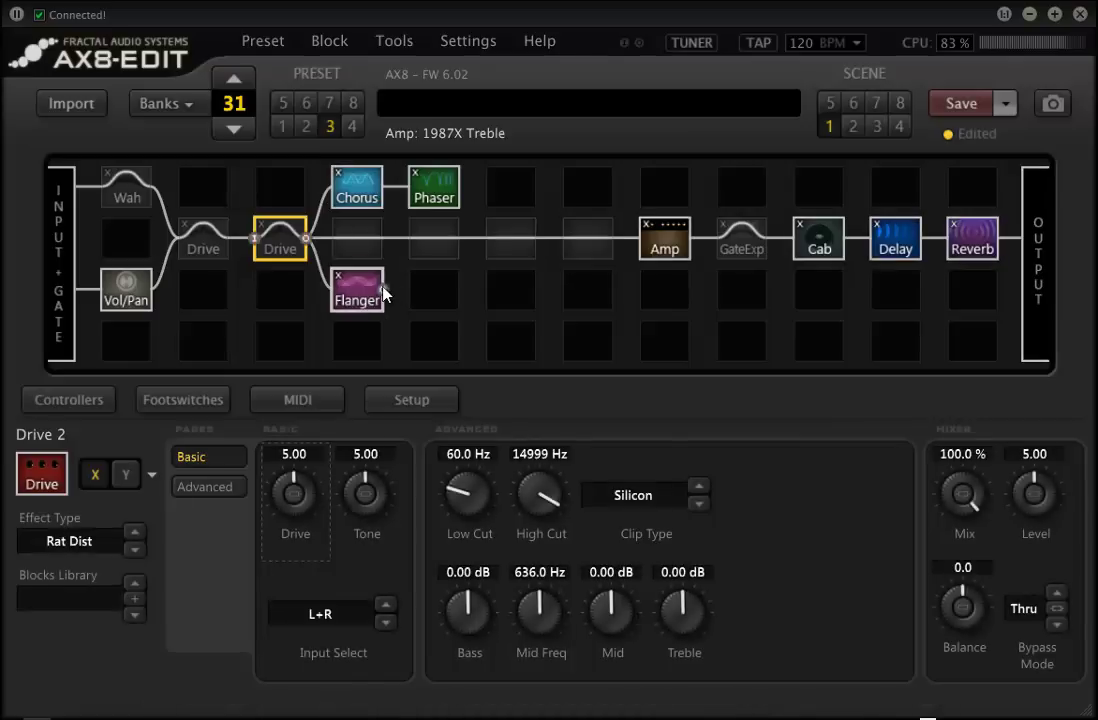
Step: Connect the Flanger and Chorus outputs to the fifth-column shunt in the second row, and the Phaser output to the sixth-column shunt
{"action": "left_click_drag", "start_coordinate": [386, 289], "coordinate": [409, 236]}
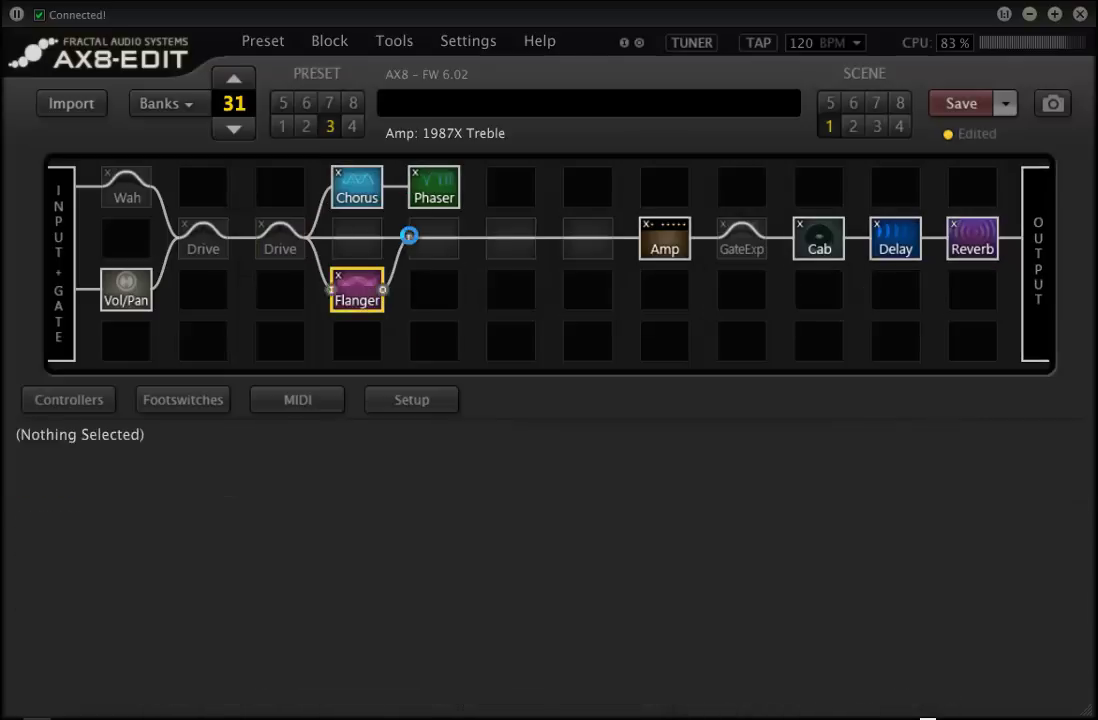
{"action": "left_click", "coordinate": [383, 187]}
{"action": "left_click", "coordinate": [407, 238]}
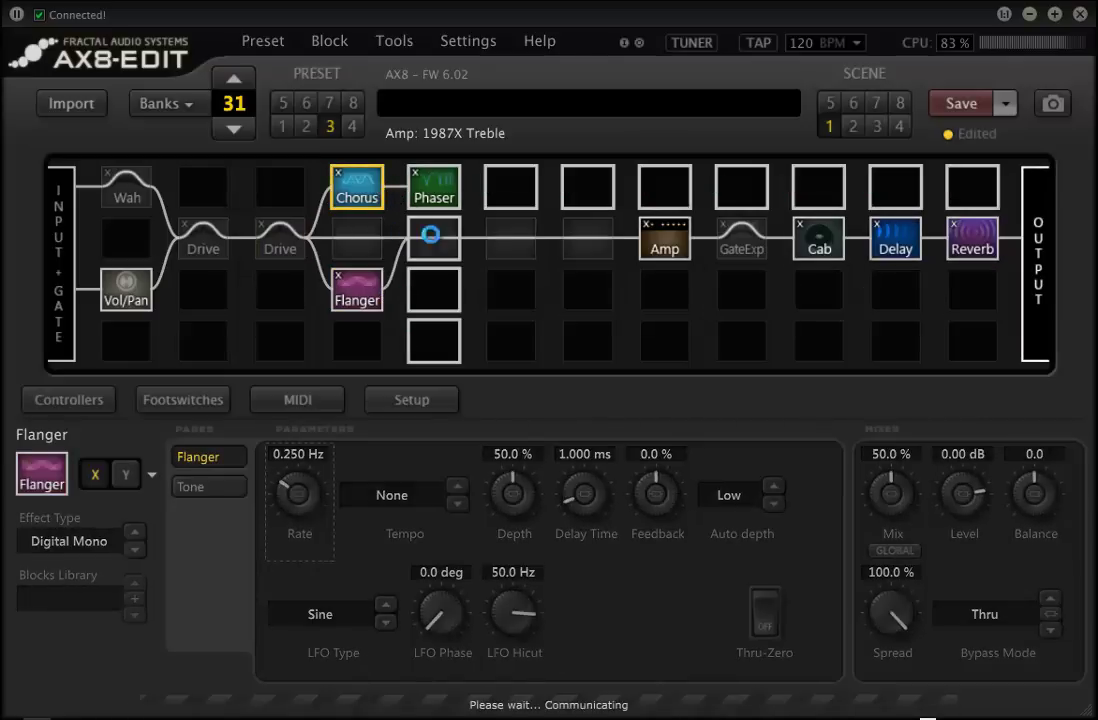
{"action": "left_click", "coordinate": [460, 188]}
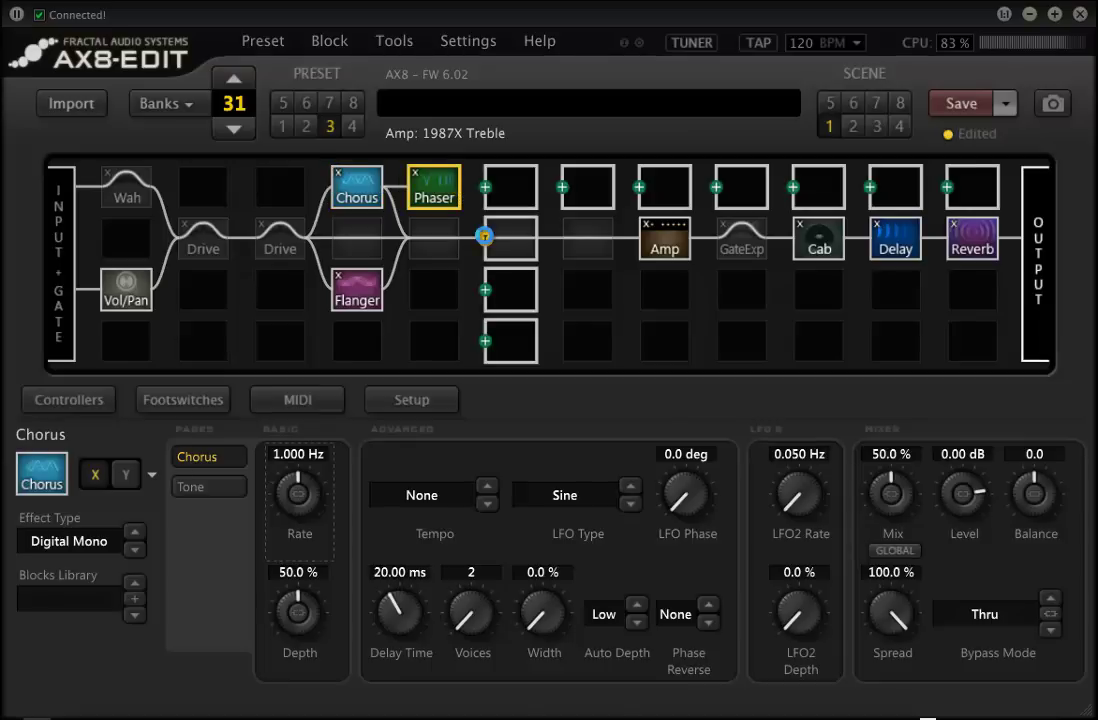
{"action": "left_click", "coordinate": [485, 236]}
Step: Bypass the Chorus ahead of the Phaser and engage it again
{"action": "left_click", "coordinate": [433, 190]}
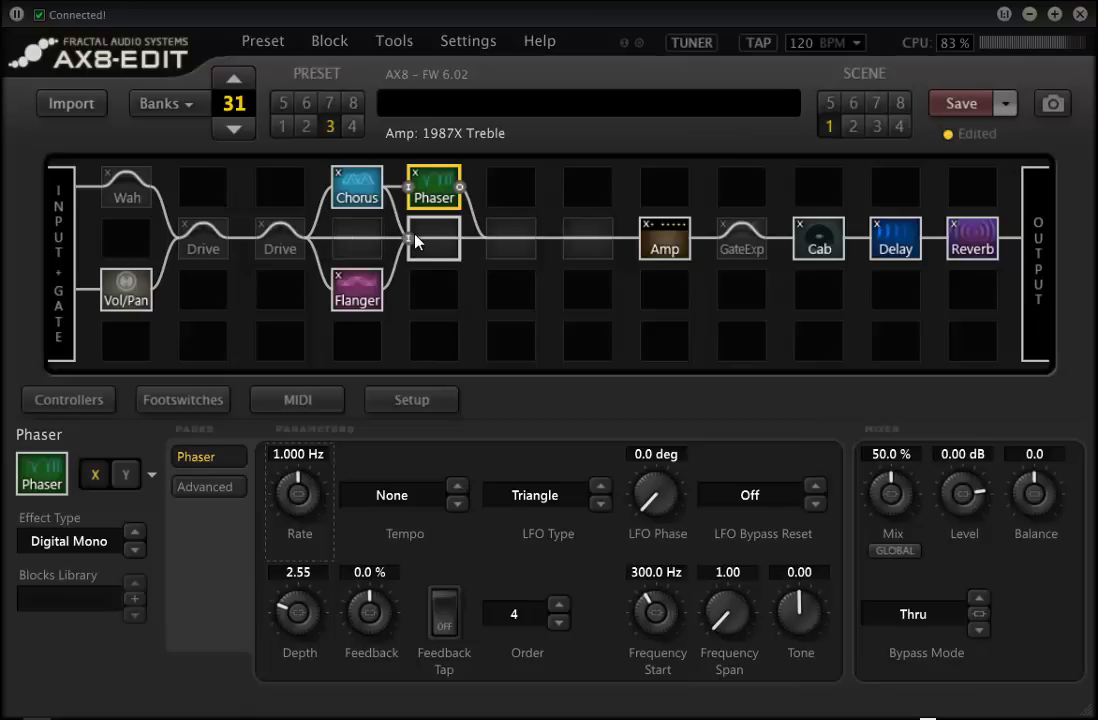
{"action": "left_click", "coordinate": [362, 188]}
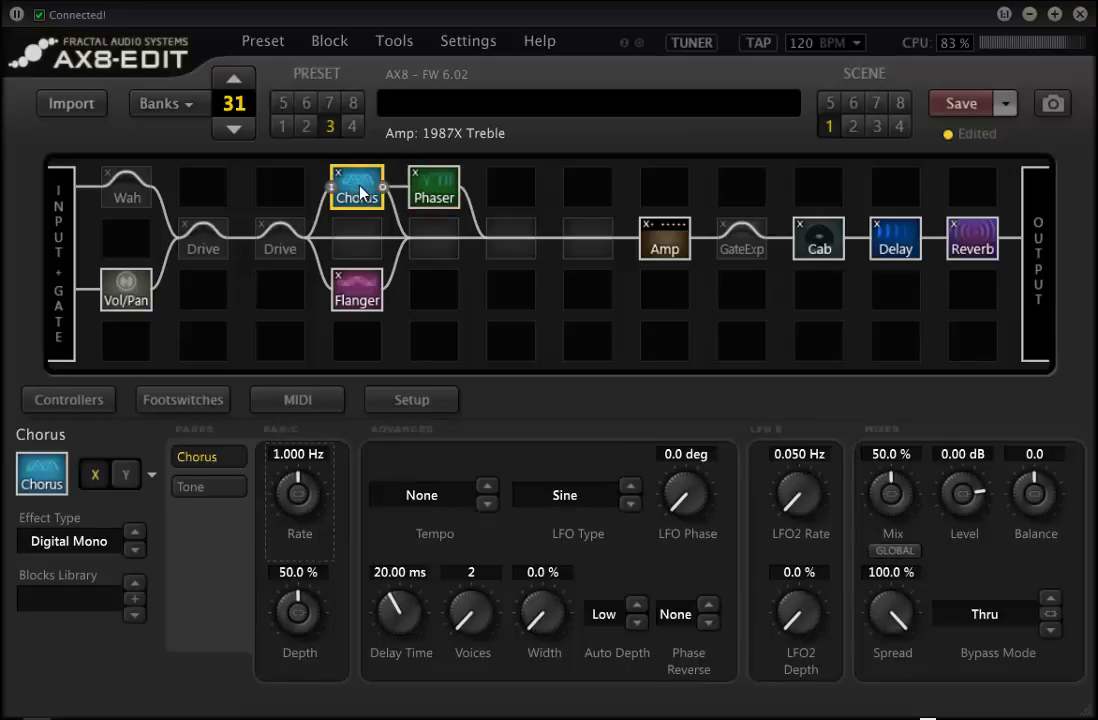
{"action": "left_click", "coordinate": [368, 190]}
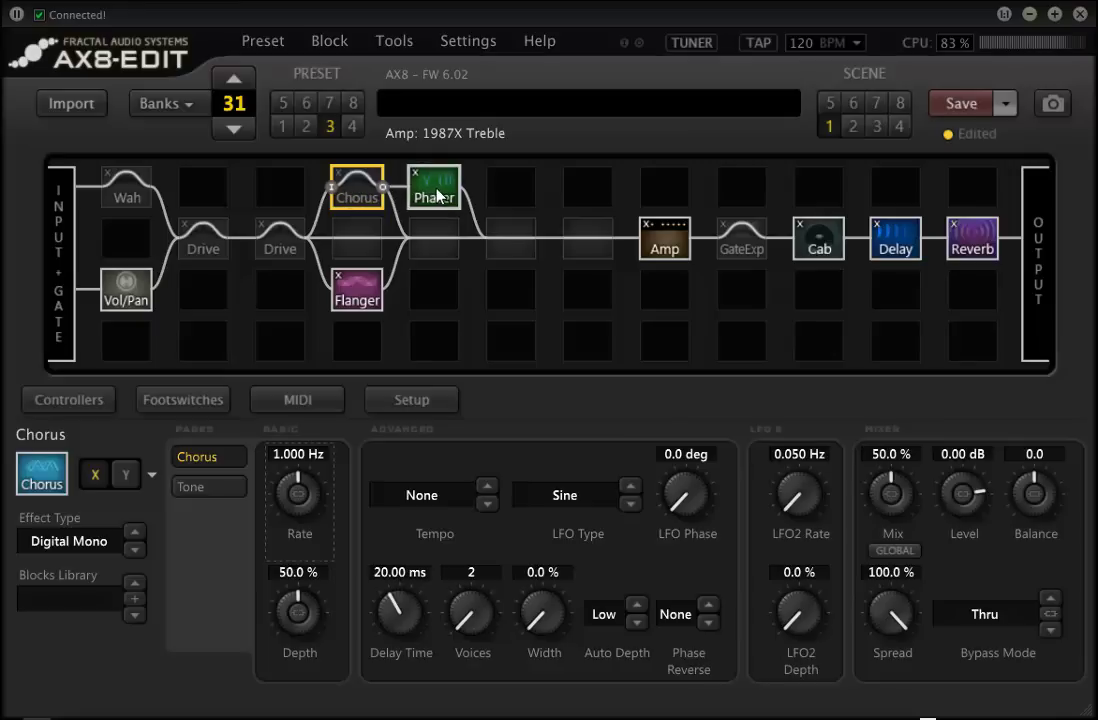
{"action": "left_click", "coordinate": [360, 192]}
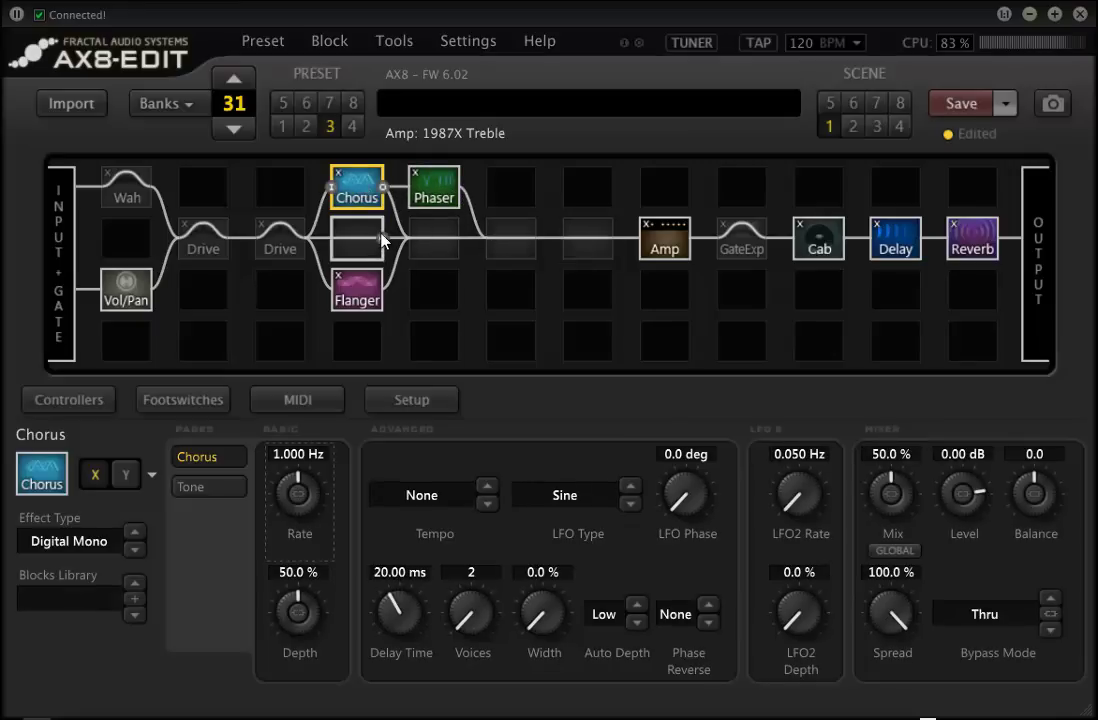
Step: Connect the fourth-column shunt between the Chorus and Flanger to the Phaser's input
{"action": "left_click", "coordinate": [358, 250]}
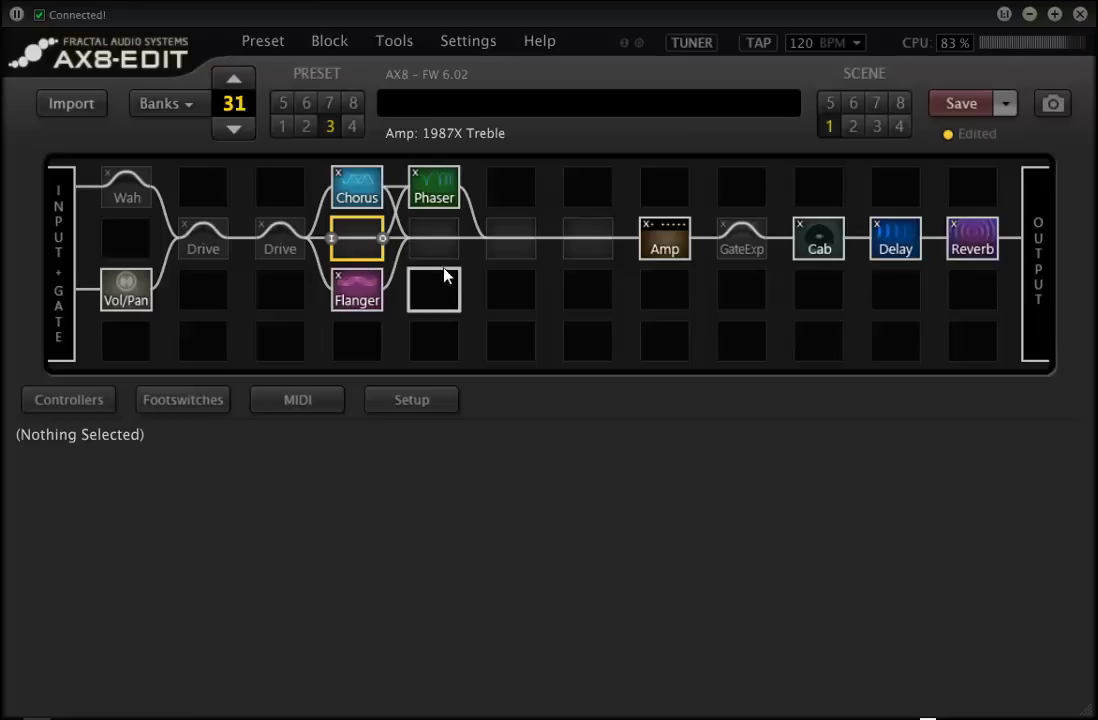
{"action": "left_click", "coordinate": [436, 240]}
Step: Bypass the Phaser and Flanger, leaving only the Chorus engaged among the modulation blocks
{"action": "left_click", "coordinate": [360, 190]}
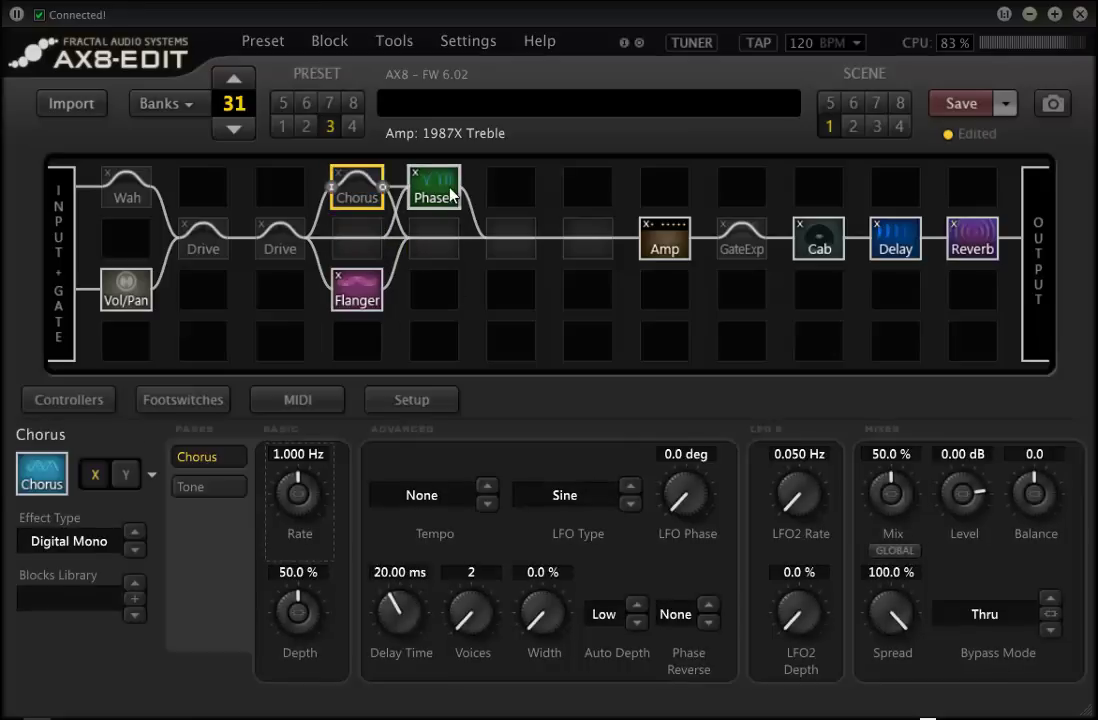
{"action": "left_click", "coordinate": [440, 185]}
{"action": "left_click", "coordinate": [365, 288]}
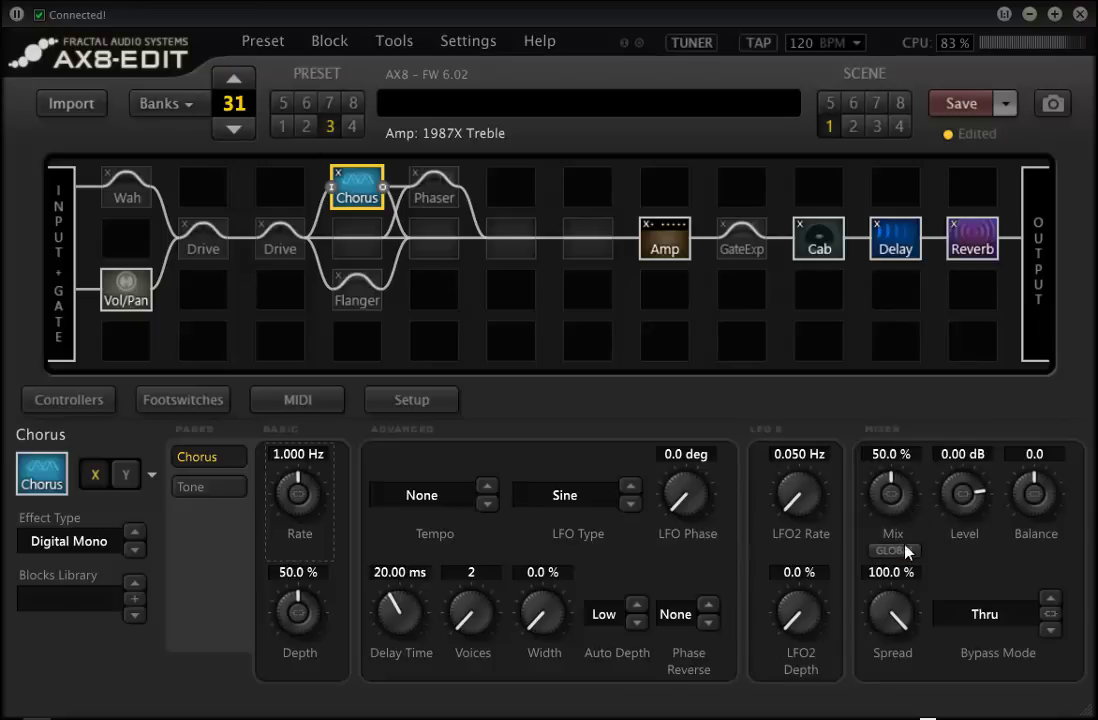
Step: Set the Mix of the Chorus, Phaser and Flanger blocks to 100%
{"action": "left_click_drag", "start_coordinate": [897, 513], "coordinate": [987, 176]}
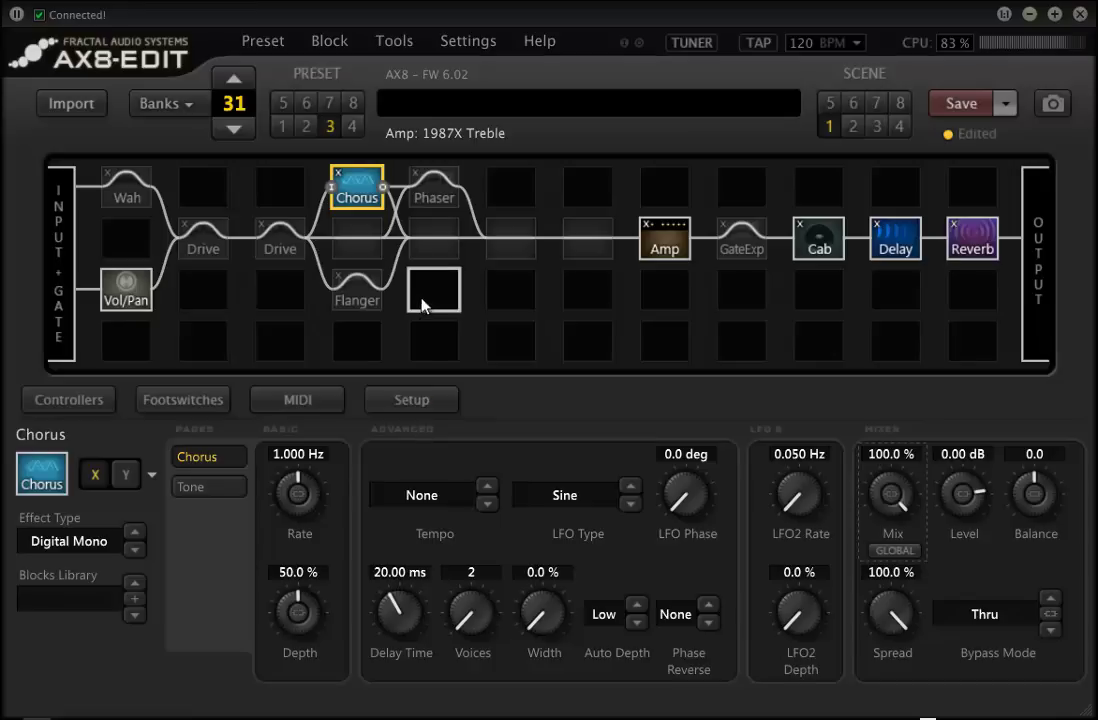
{"action": "left_click", "coordinate": [427, 186]}
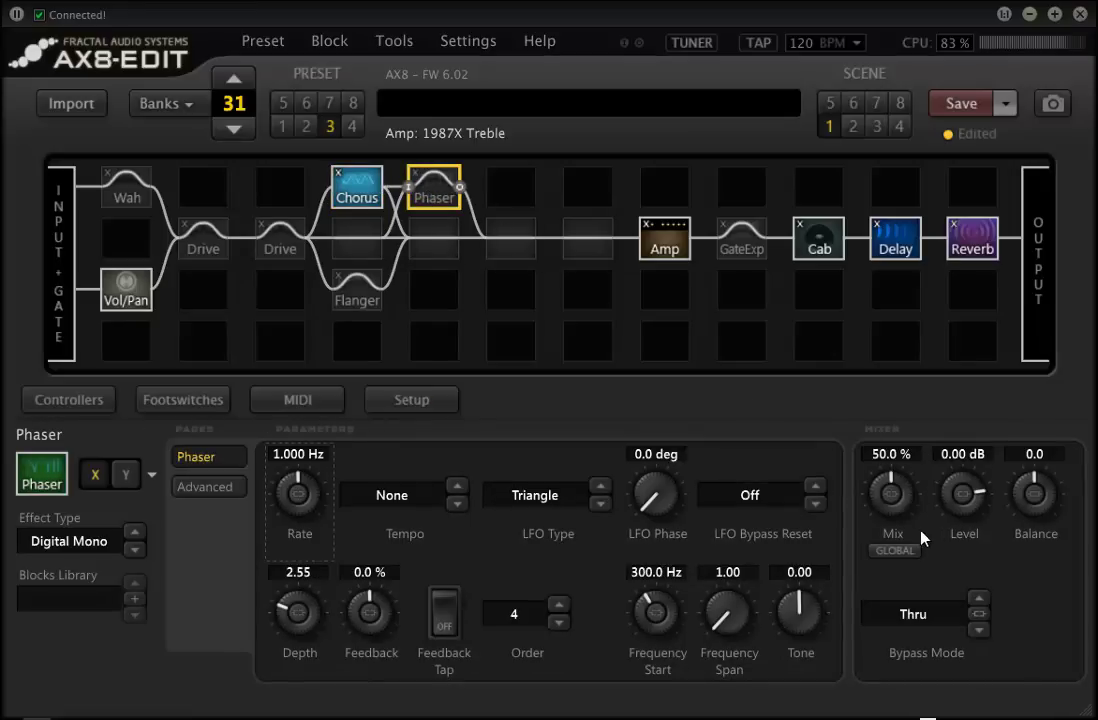
{"action": "left_click_drag", "start_coordinate": [904, 505], "coordinate": [578, 230]}
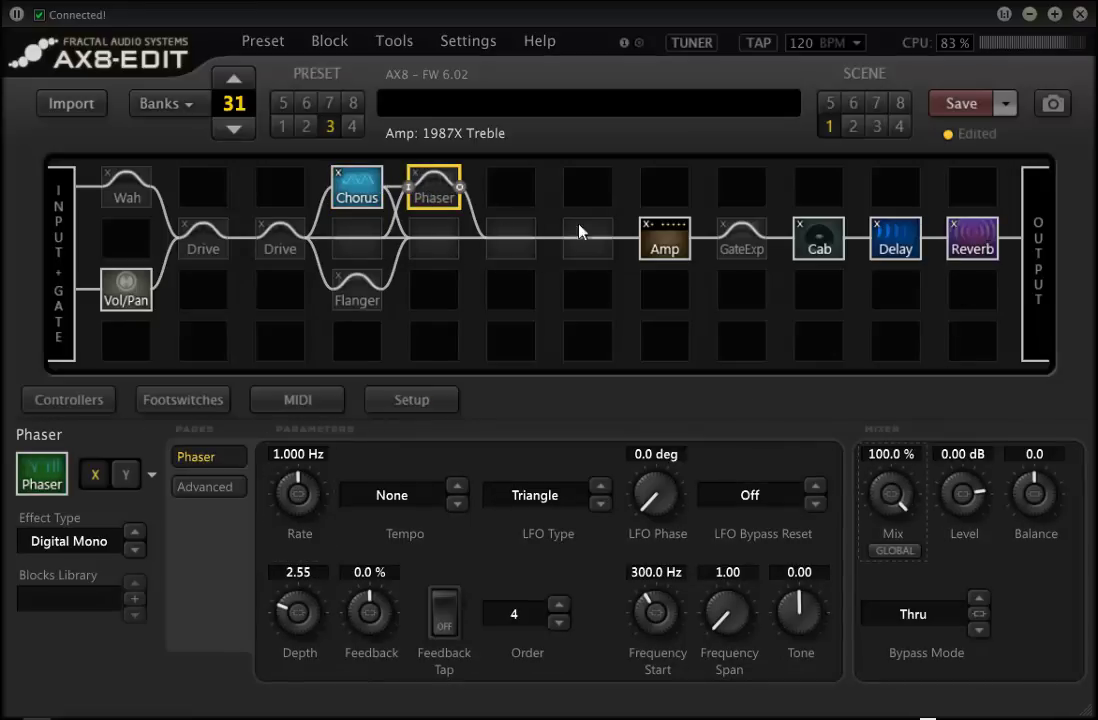
{"action": "left_click", "coordinate": [360, 308]}
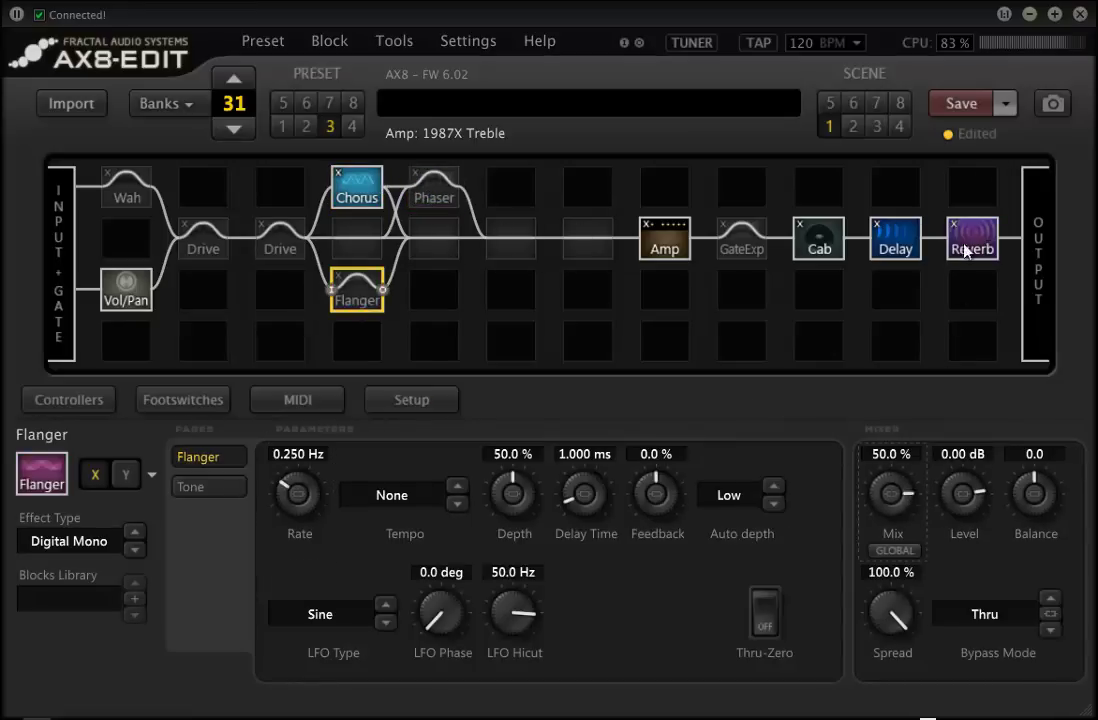
Step: Bypass the Chorus and engage the Flanger
{"action": "left_click", "coordinate": [345, 180]}
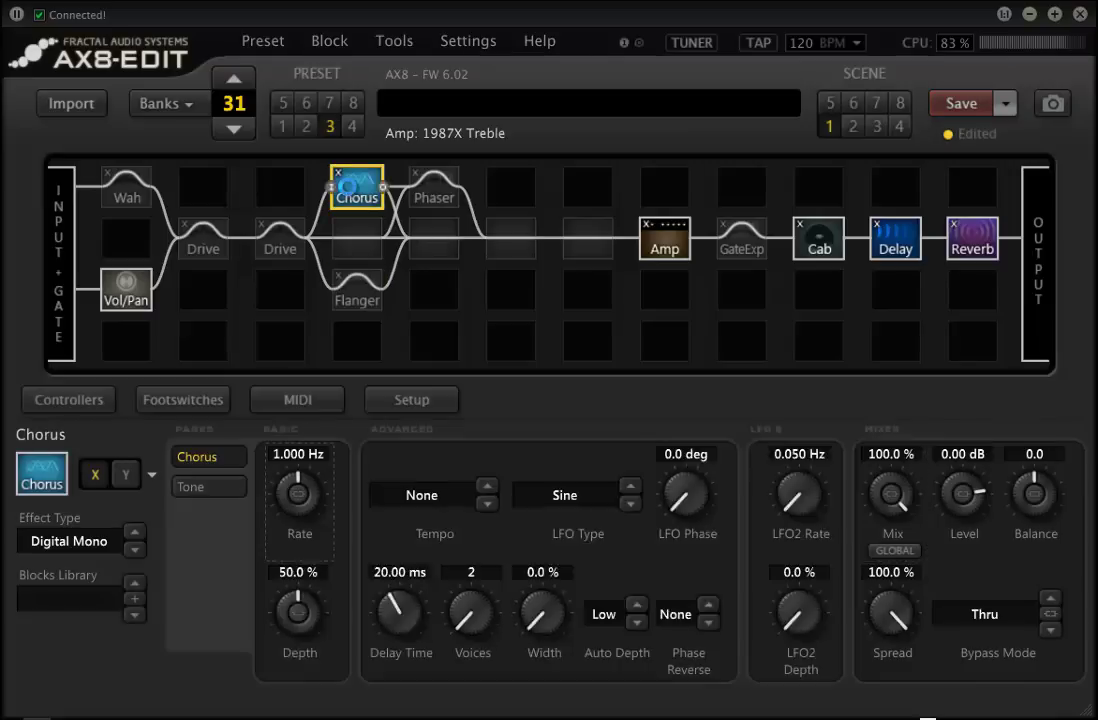
{"action": "left_click", "coordinate": [364, 305]}
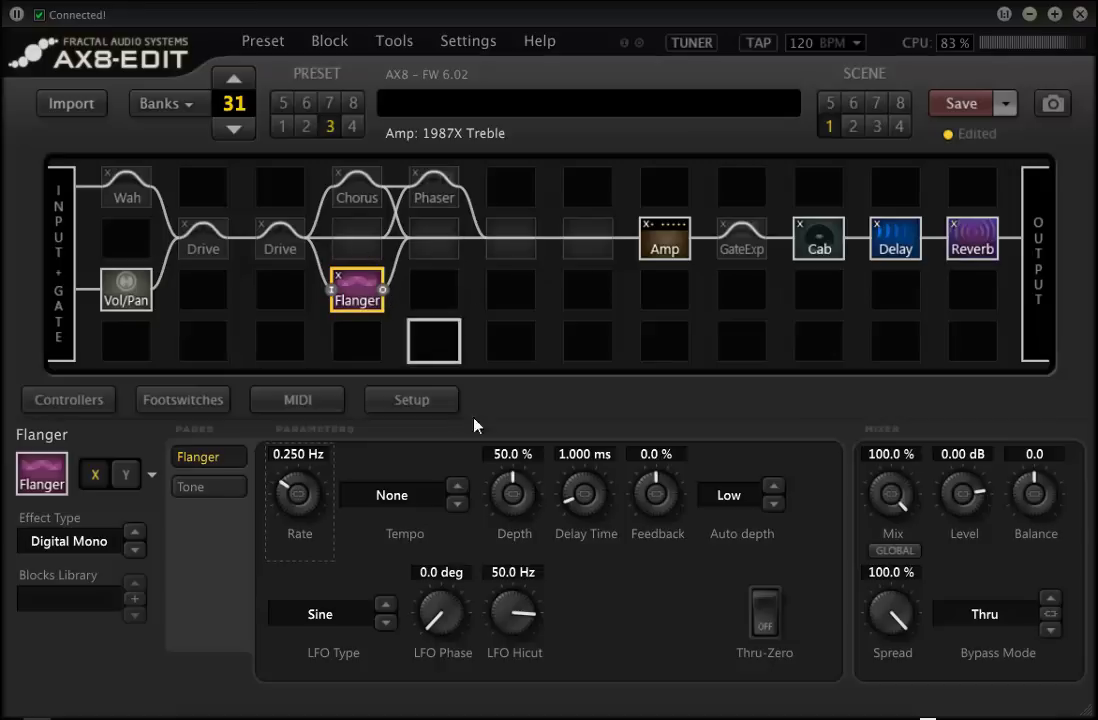
Step: Toggle the modulation blocks together, finishing with the Chorus, Phaser and Flanger all bypassed
{"action": "left_click", "coordinate": [434, 190]}
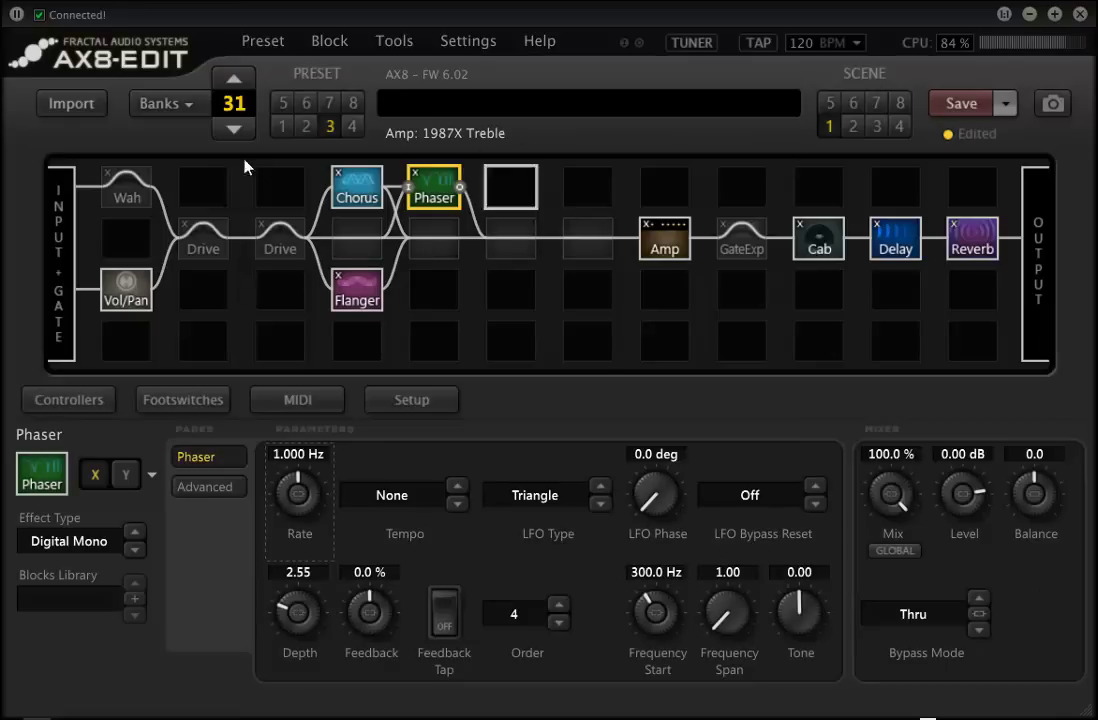
{"action": "left_click", "coordinate": [360, 192]}
{"action": "left_click", "coordinate": [434, 188]}
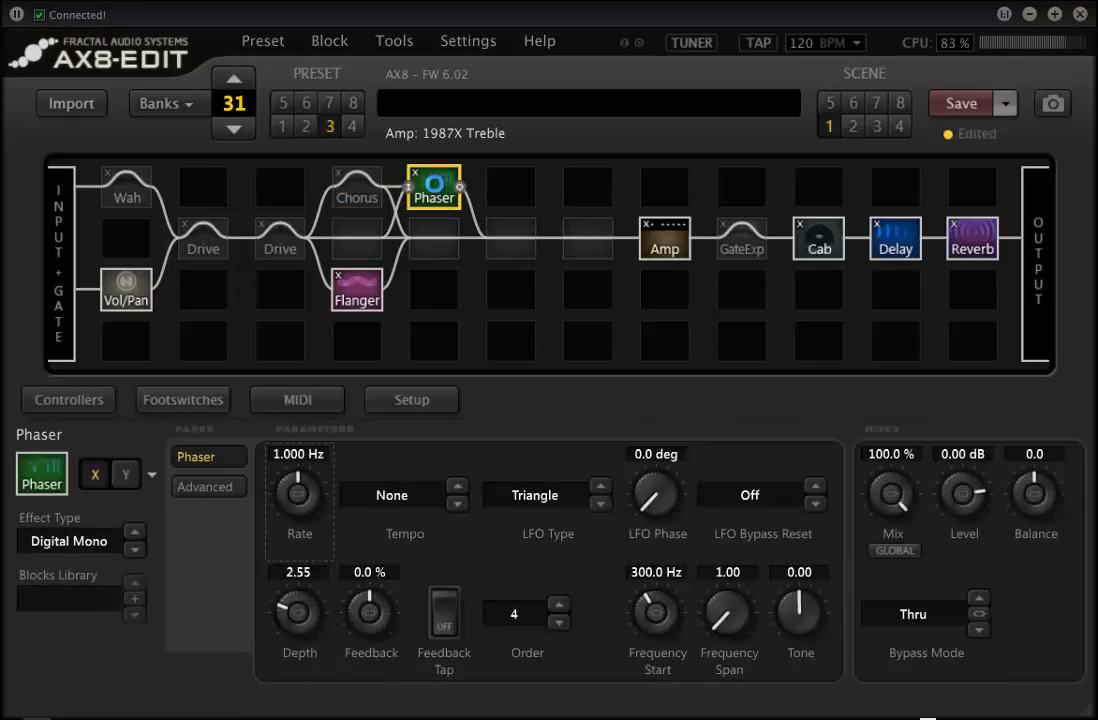
{"action": "left_click", "coordinate": [357, 288]}
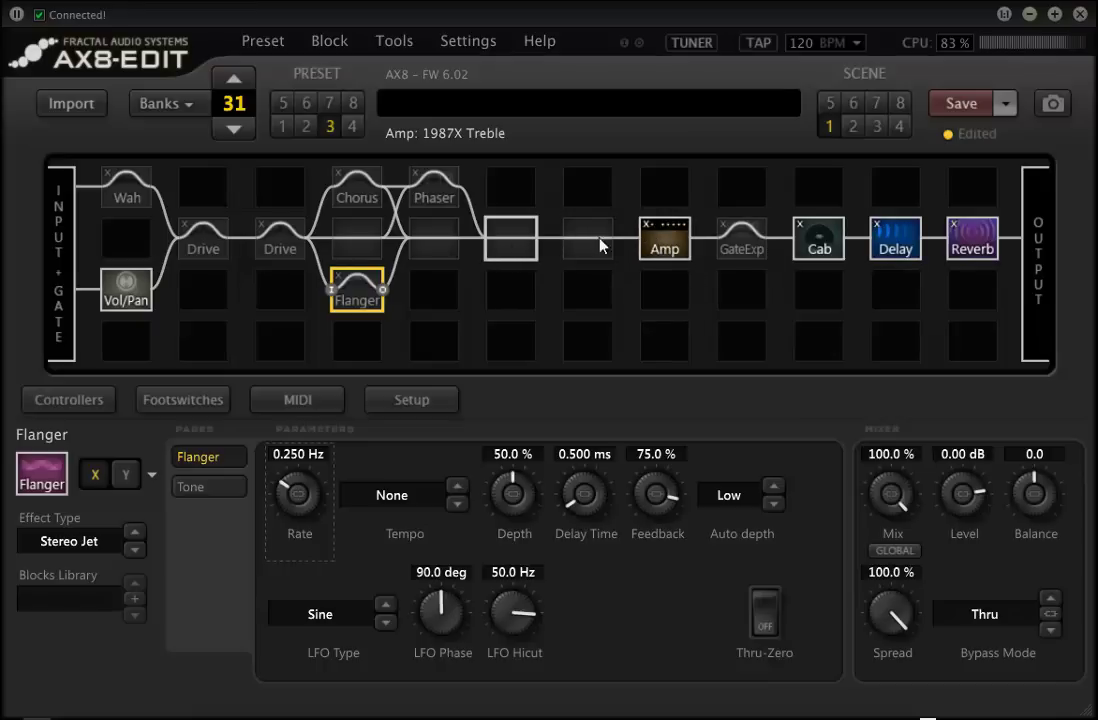
Step: Move the Amp into the slot directly after the parallel modulation paths, followed immediately by the Gate/Expander and the Cab
{"action": "left_click_drag", "start_coordinate": [671, 246], "coordinate": [510, 238]}
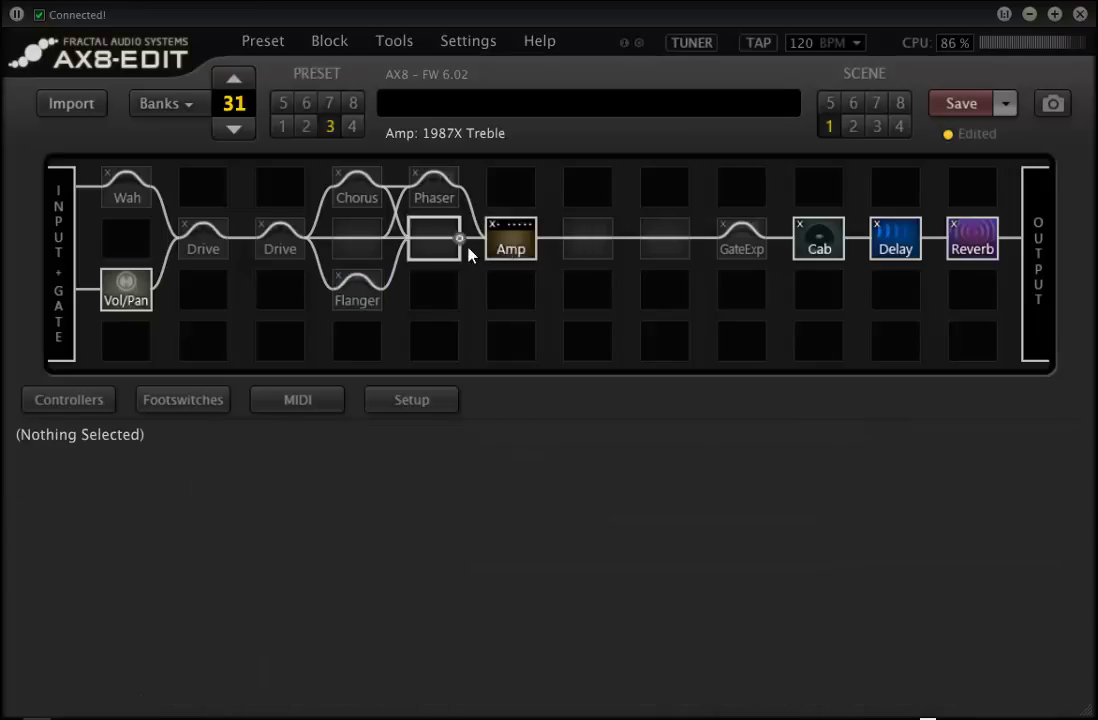
{"action": "left_click_drag", "start_coordinate": [740, 248], "coordinate": [591, 252]}
{"action": "left_click_drag", "start_coordinate": [810, 256], "coordinate": [666, 246]}
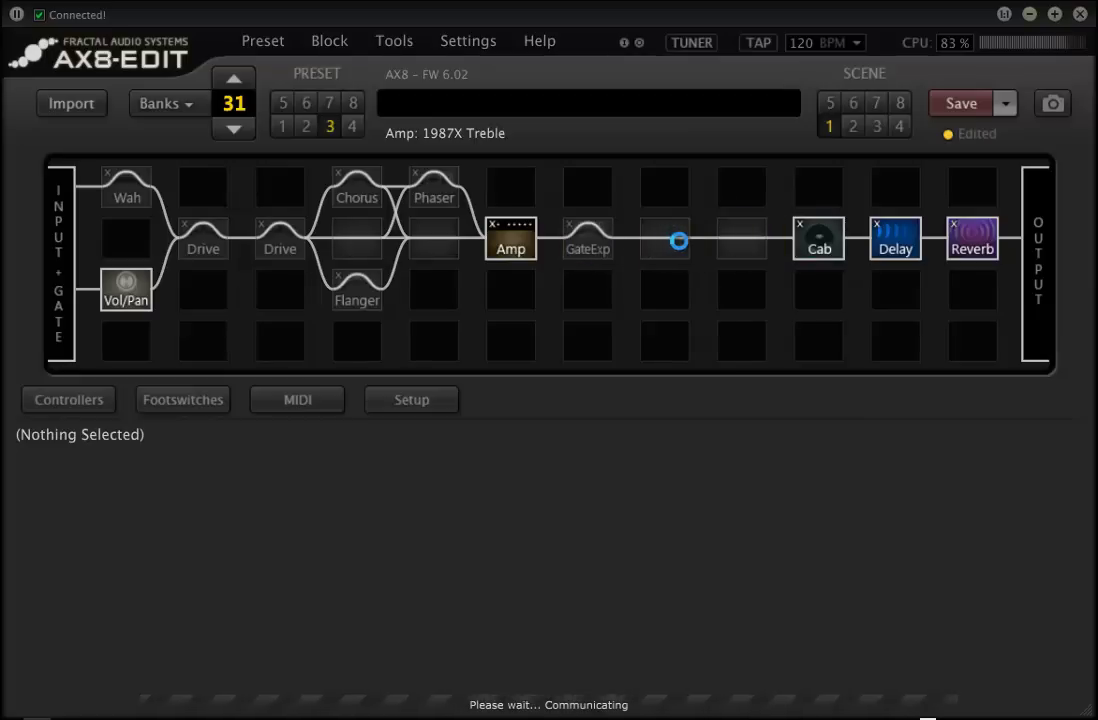
Step: Insert a Volume/Pan 2 block in the shunt directly after the Cab and bypass it
{"action": "right_click", "coordinate": [741, 256]}
{"action": "mouse_move", "coordinate": [696, 690]}
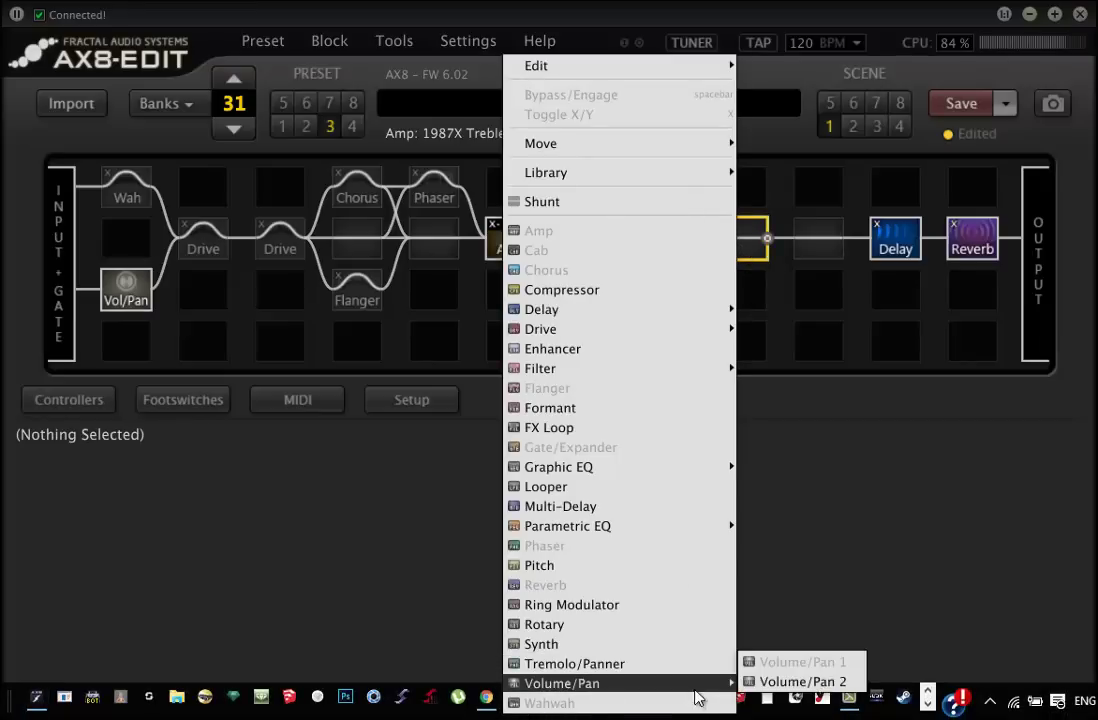
{"action": "left_click", "coordinate": [790, 681]}
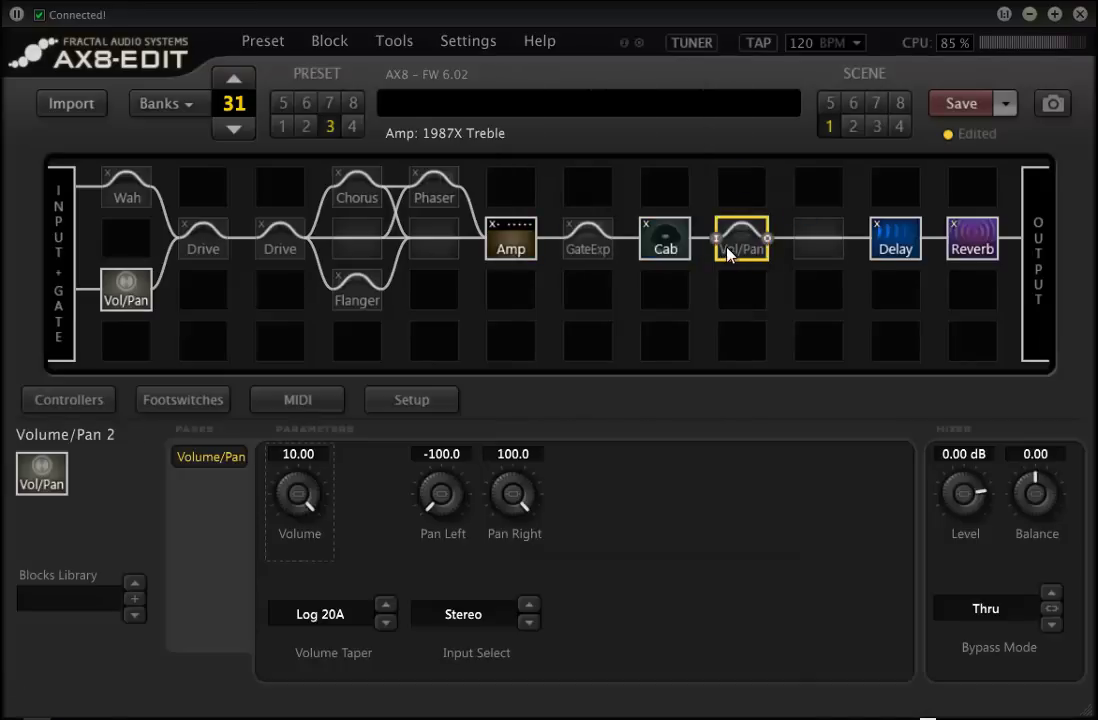
Step: Insert a Graphic EQ 1 block in the shunt between the second Vol/Pan and the Delay
{"action": "left_click", "coordinate": [829, 254]}
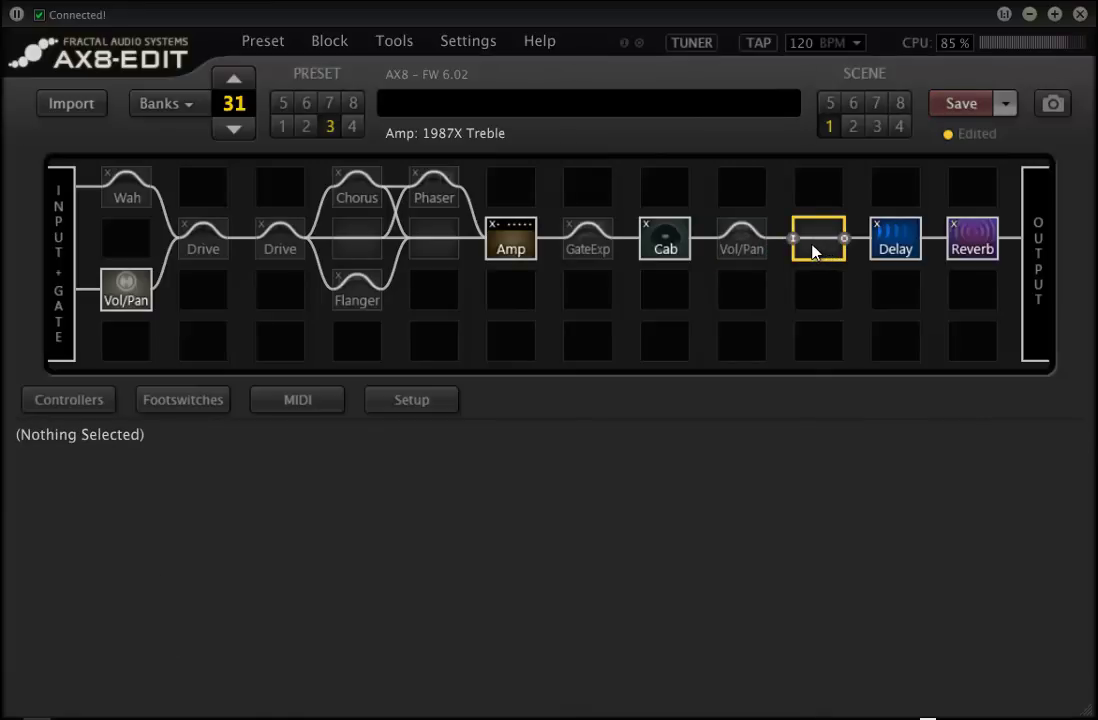
{"action": "right_click", "coordinate": [815, 252]}
{"action": "mouse_move", "coordinate": [743, 470]}
{"action": "left_click", "coordinate": [851, 447]}
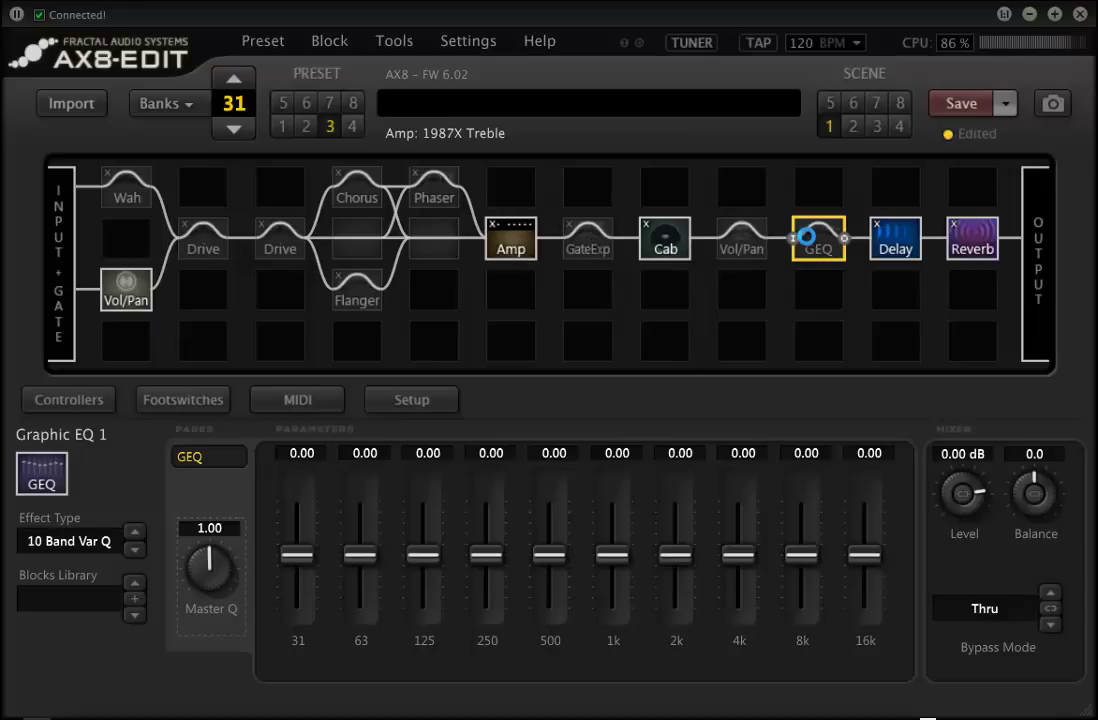
Step: Boost the Graphic EQ bands to 3.60 at 1k, 5.76 at 2k, 4.08 at 4k and 1.44 at 8k
{"action": "left_click_drag", "start_coordinate": [608, 546], "coordinate": [611, 500]}
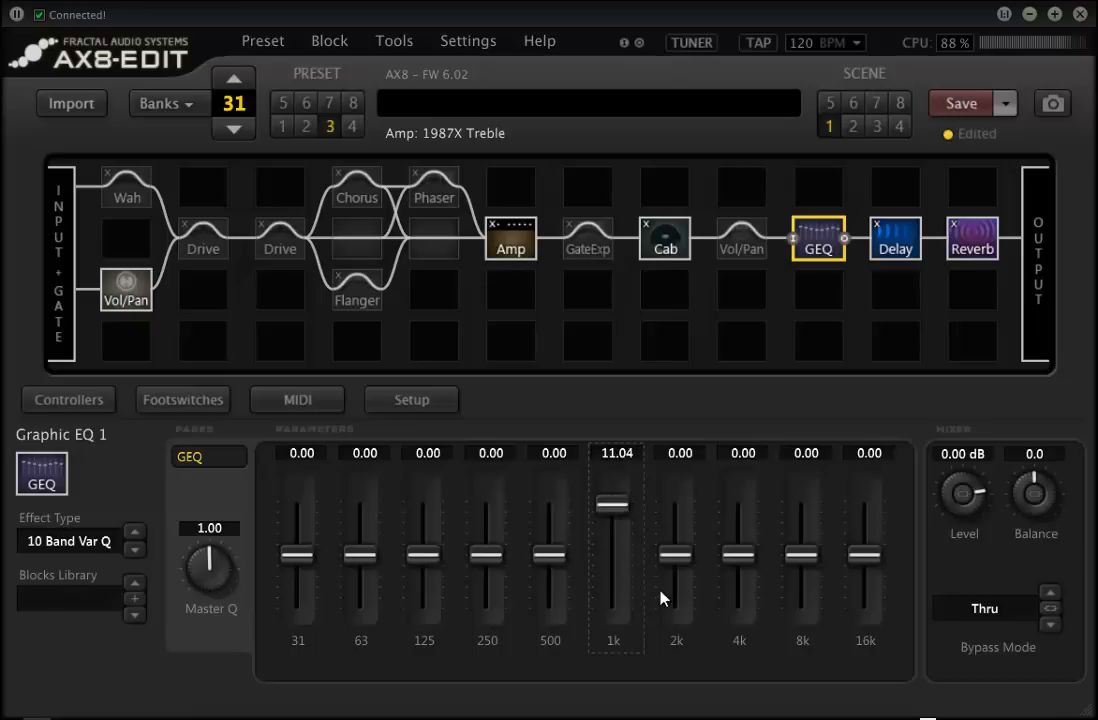
{"action": "left_click_drag", "start_coordinate": [672, 548], "coordinate": [614, 546]}
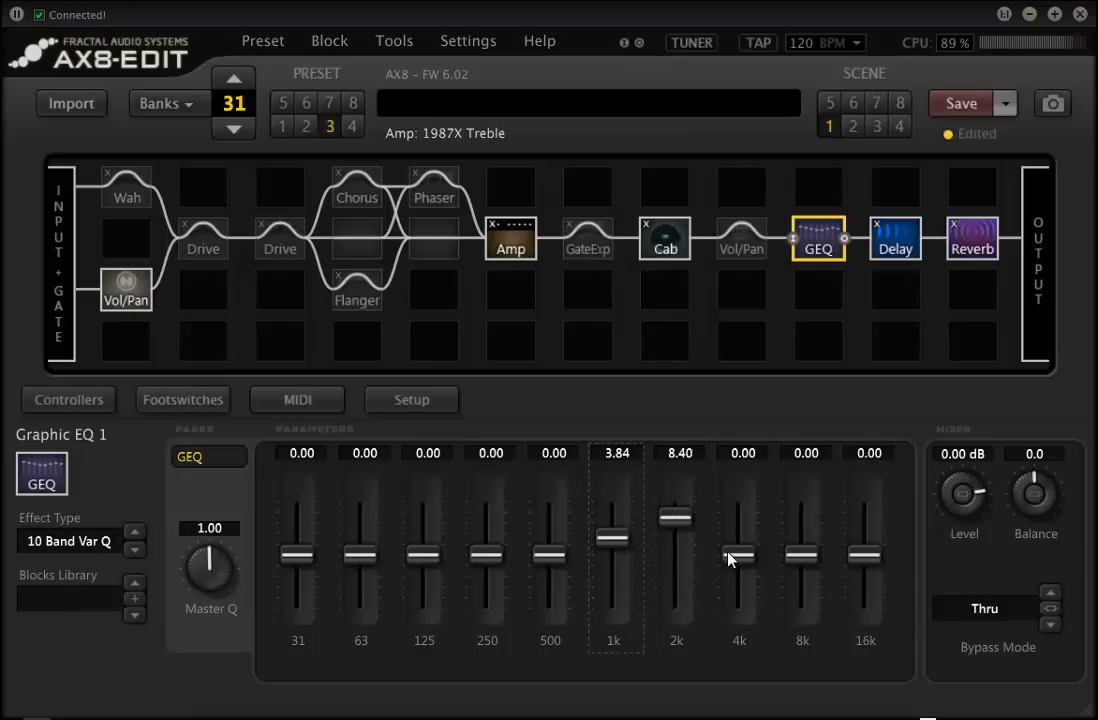
{"action": "left_click_drag", "start_coordinate": [728, 553], "coordinate": [738, 529]}
{"action": "left_click_drag", "start_coordinate": [797, 554], "coordinate": [742, 528]}
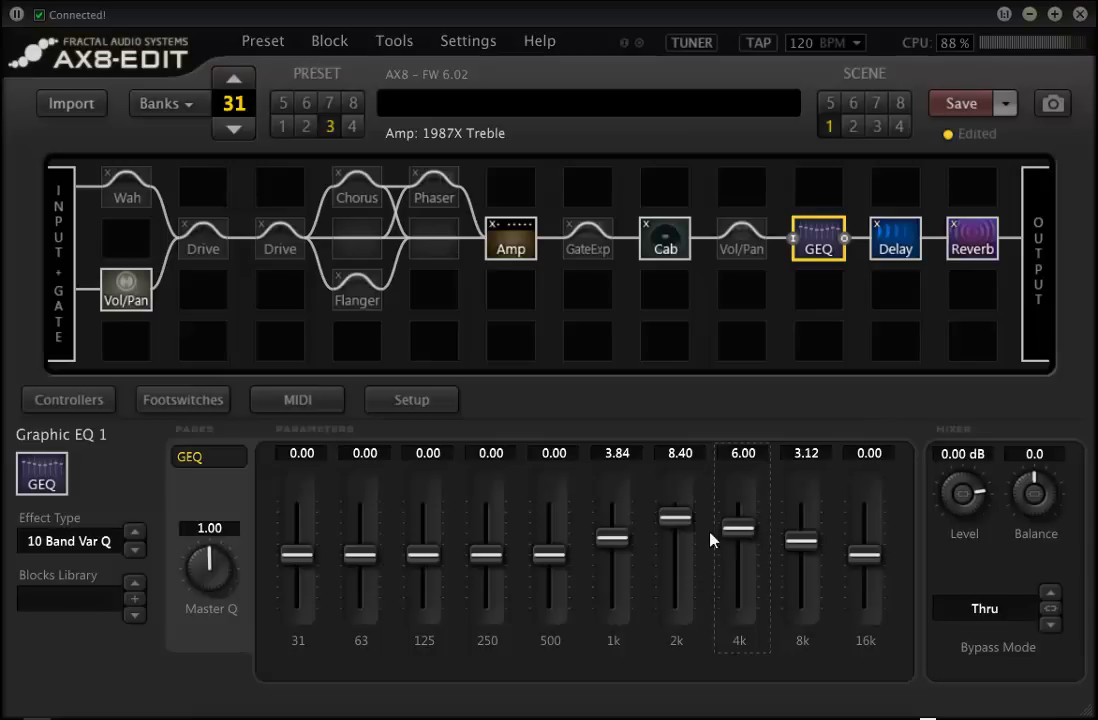
{"action": "left_click_drag", "start_coordinate": [676, 522], "coordinate": [740, 543]}
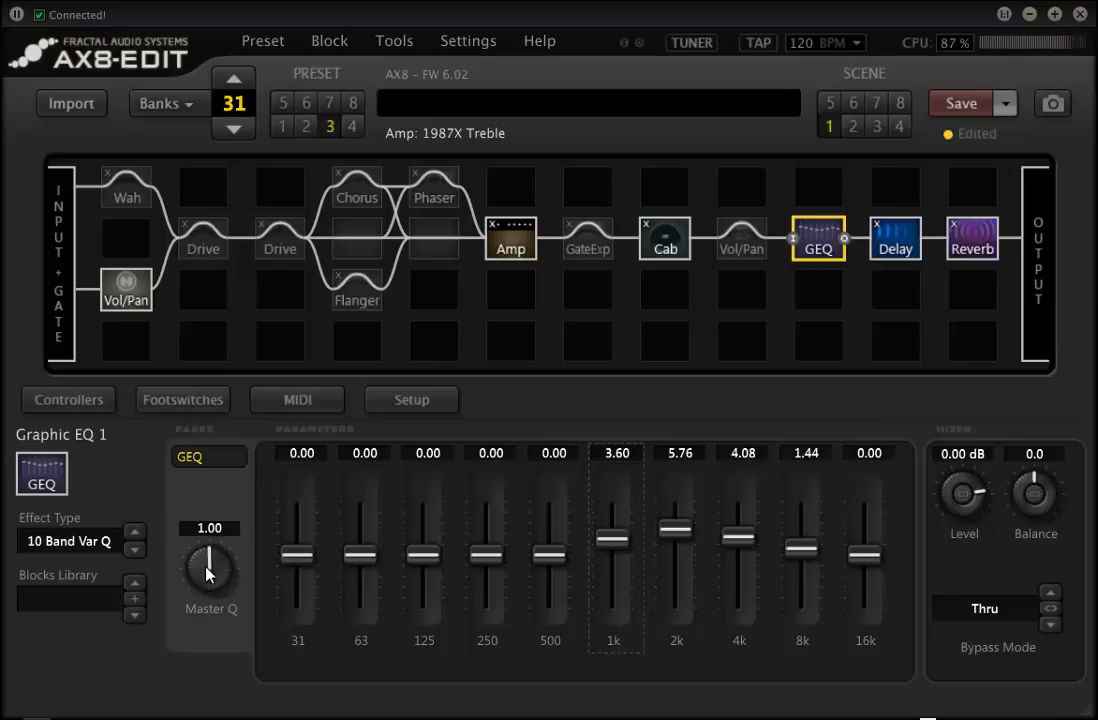
Step: Set the Graphic EQ's Master Q to 2.30 and toggle the block to compare, finishing with it bypassed
{"action": "left_click_drag", "start_coordinate": [206, 572], "coordinate": [160, 650]}
{"action": "left_click_drag", "start_coordinate": [193, 614], "coordinate": [245, 397]}
{"action": "left_click", "coordinate": [824, 227]}
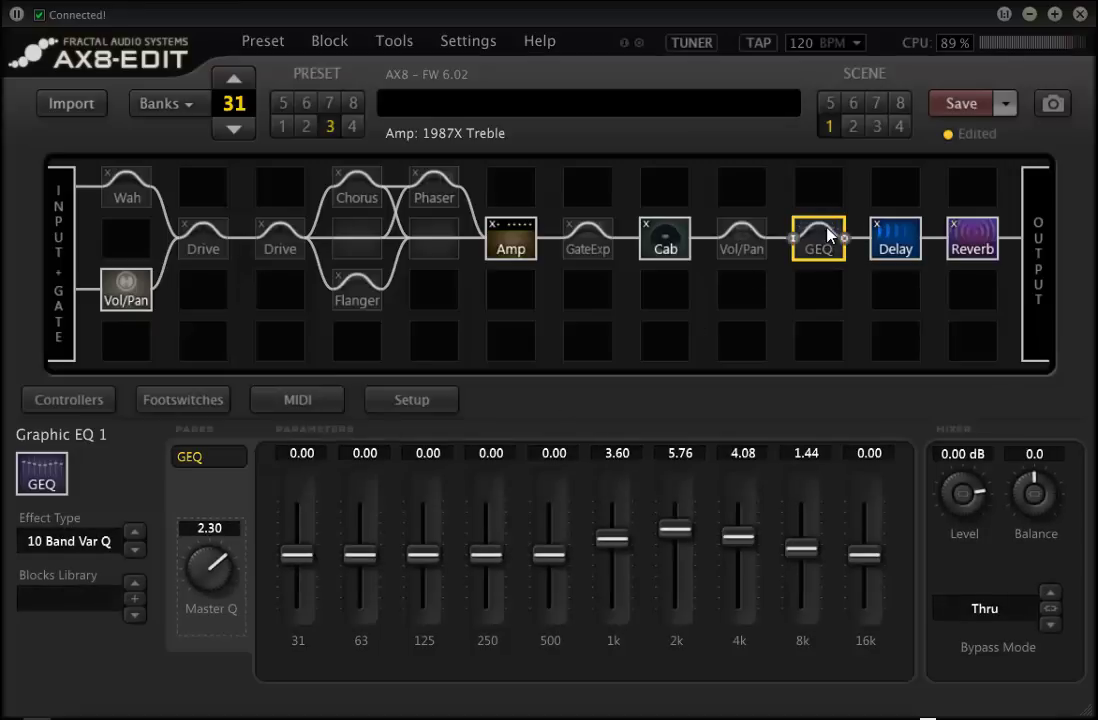
{"action": "left_click", "coordinate": [821, 232]}
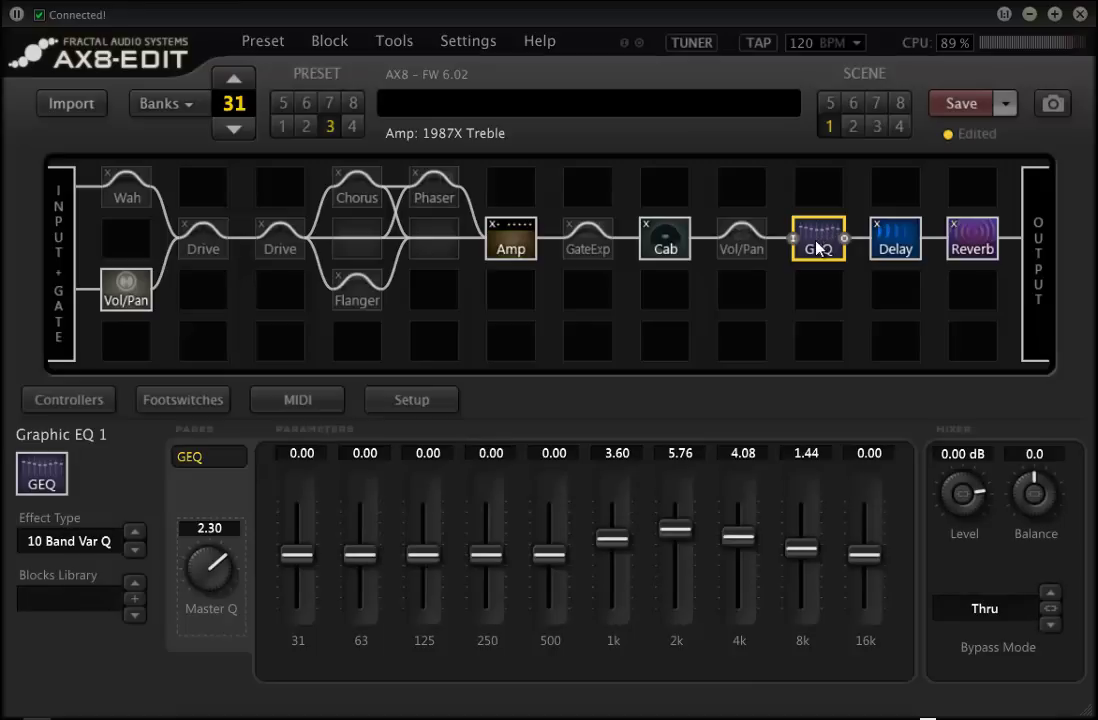
{"action": "left_click", "coordinate": [824, 241]}
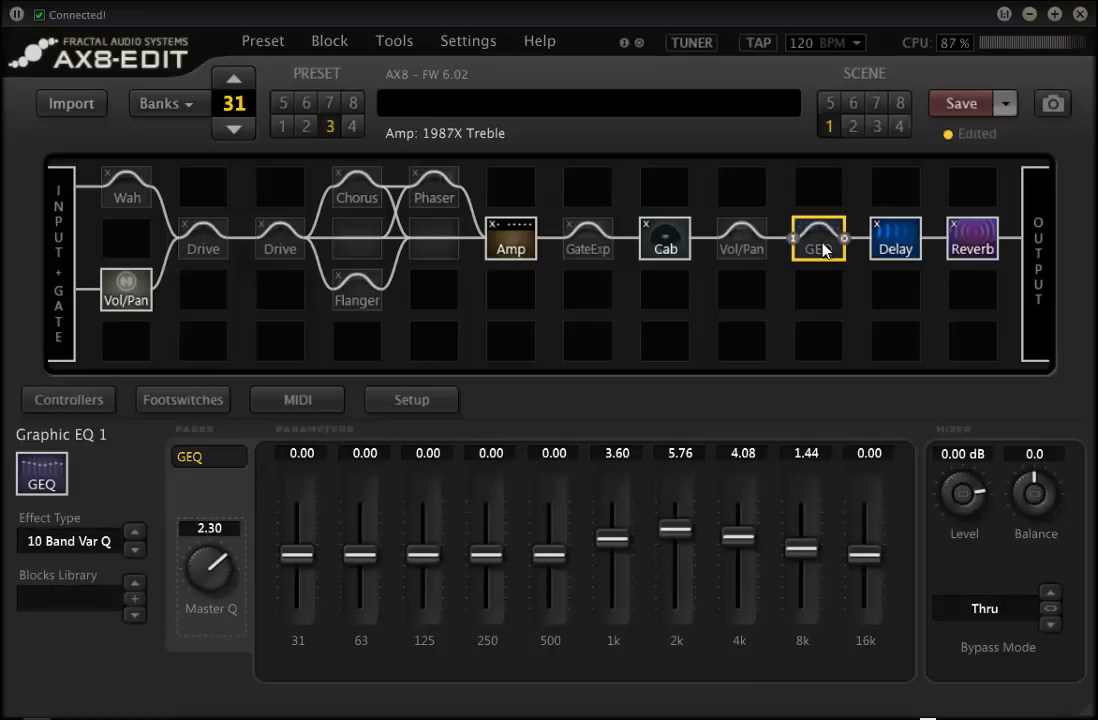
Step: Engage all bypassed blocks: both Drives, Chorus, Phaser, Flanger, Wah, Gate/Expander, the second Vol/Pan and the Graphic EQ
{"action": "left_click", "coordinate": [745, 246]}
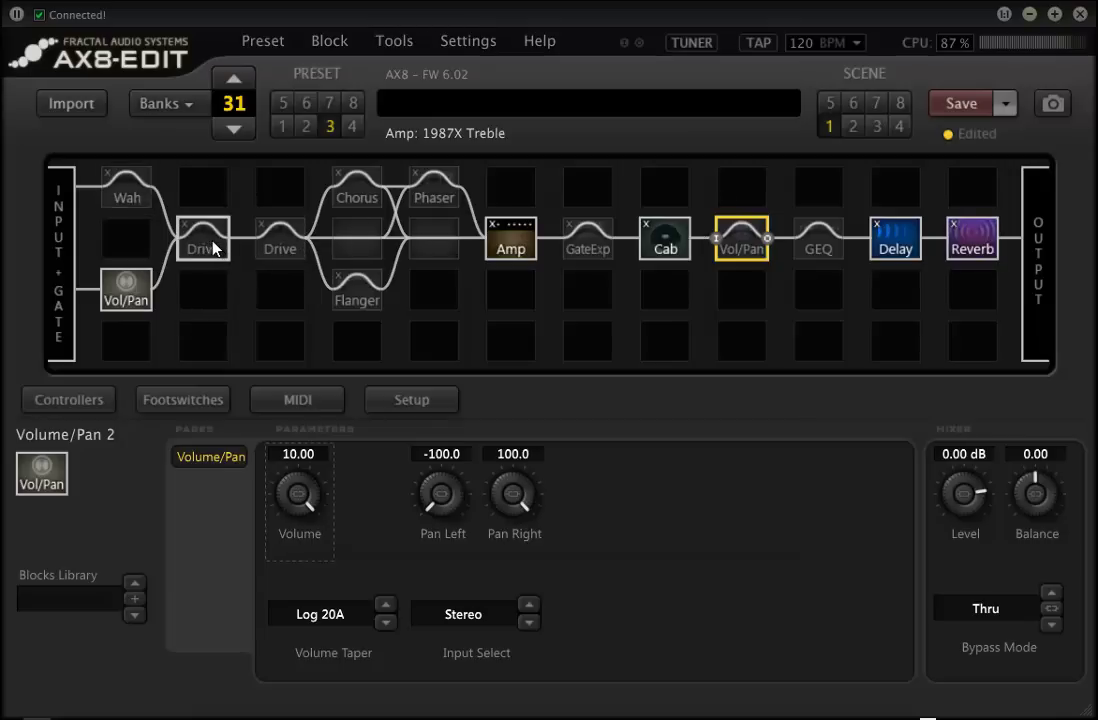
{"action": "left_click", "coordinate": [212, 243]}
{"action": "left_click", "coordinate": [281, 240]}
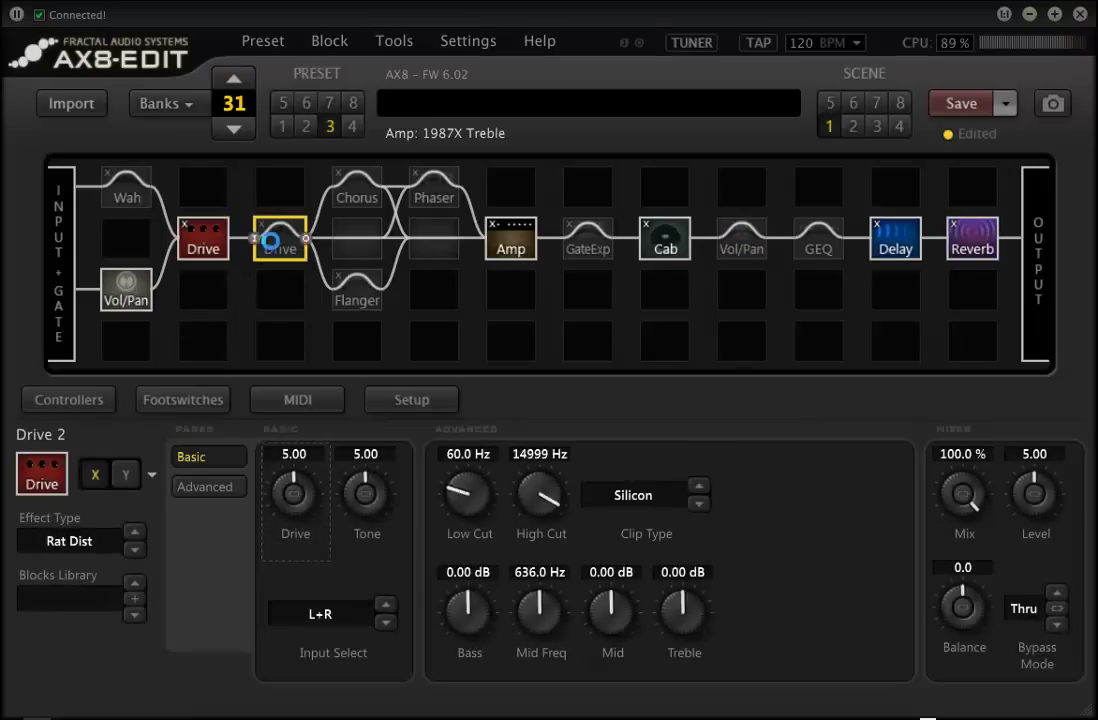
{"action": "left_click", "coordinate": [347, 194]}
{"action": "left_click", "coordinate": [431, 188]}
{"action": "left_click", "coordinate": [362, 300]}
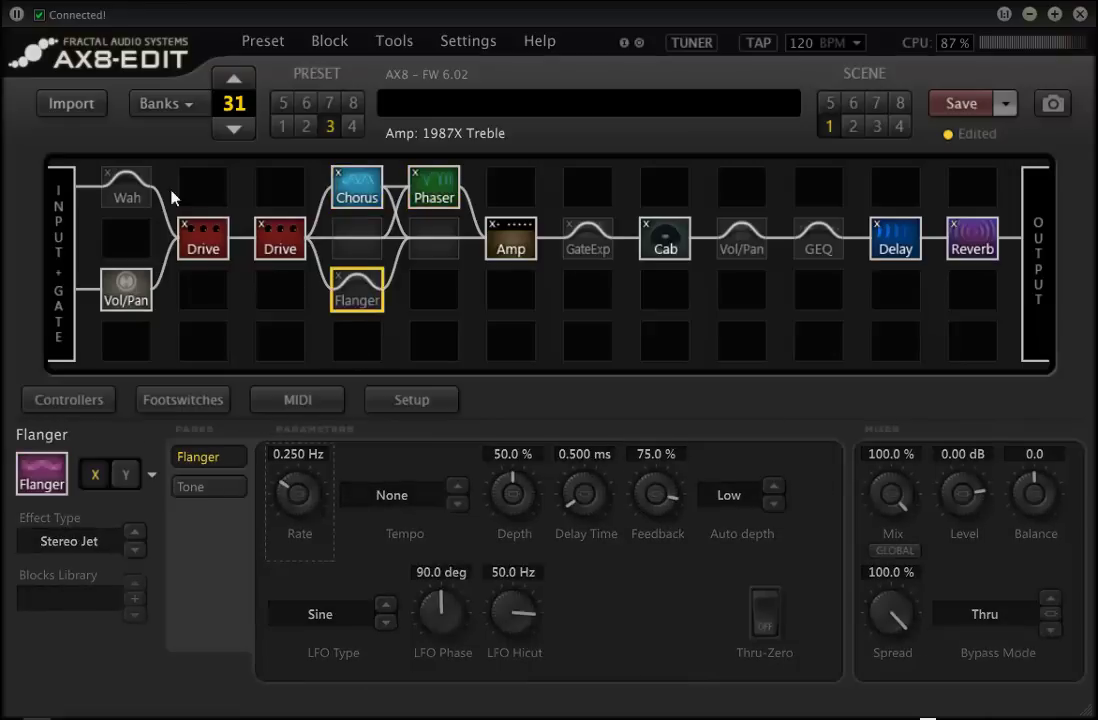
{"action": "left_click", "coordinate": [128, 188]}
{"action": "left_click", "coordinate": [596, 248]}
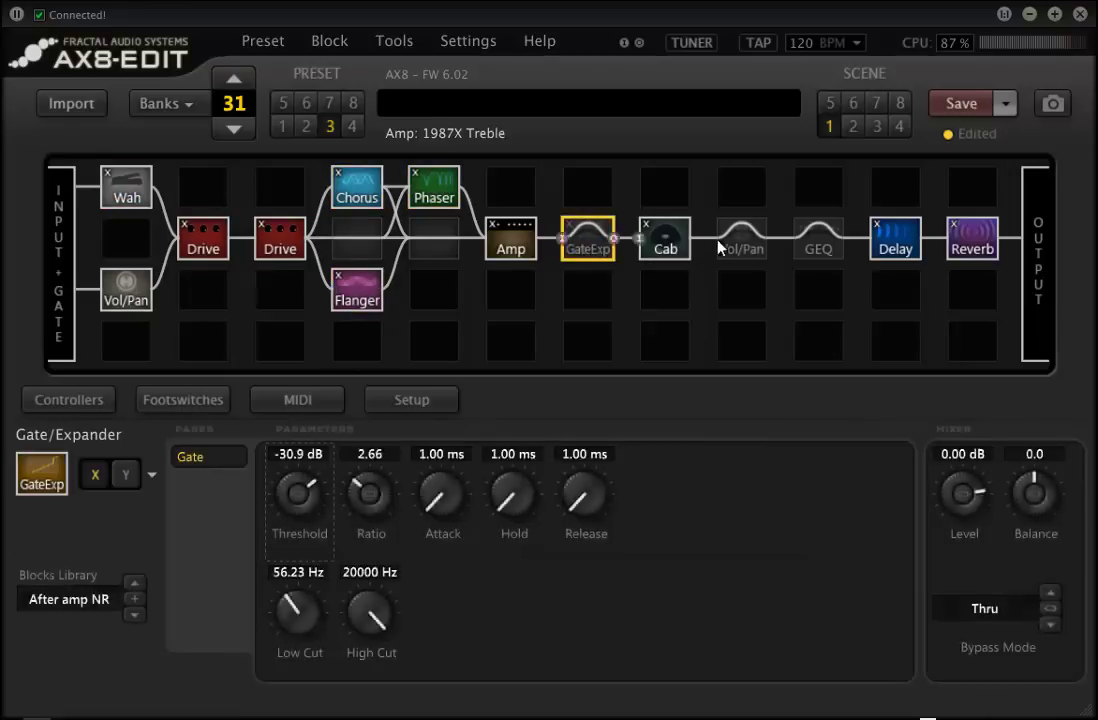
{"action": "left_click", "coordinate": [722, 247]}
{"action": "left_click", "coordinate": [817, 250]}
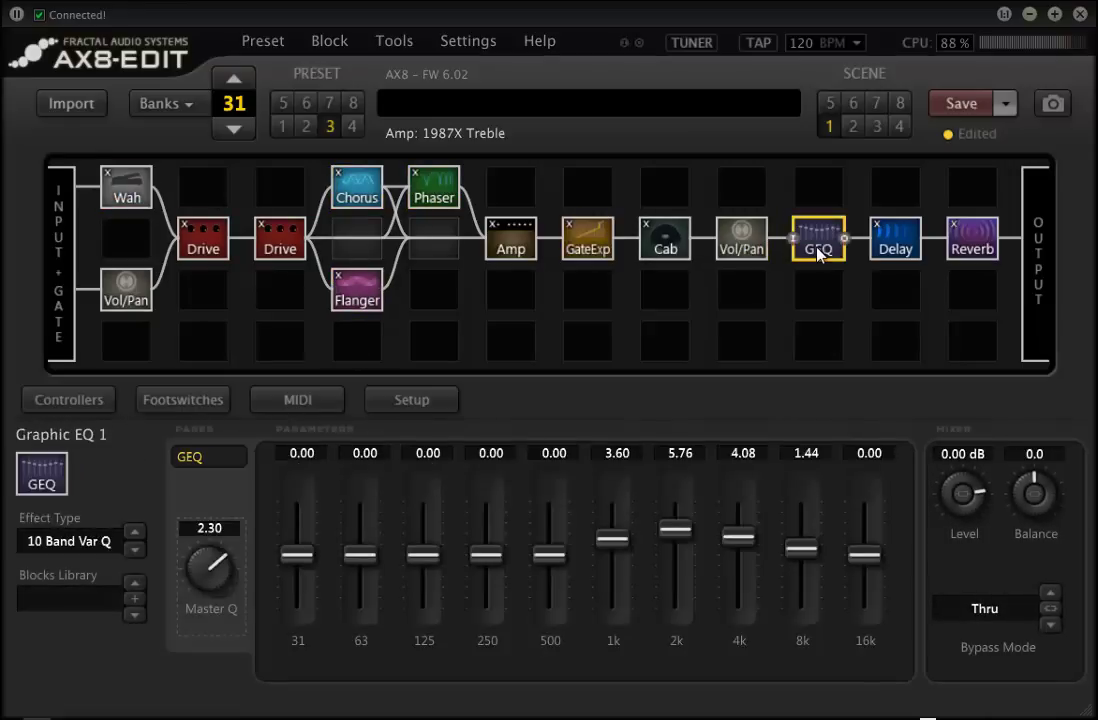
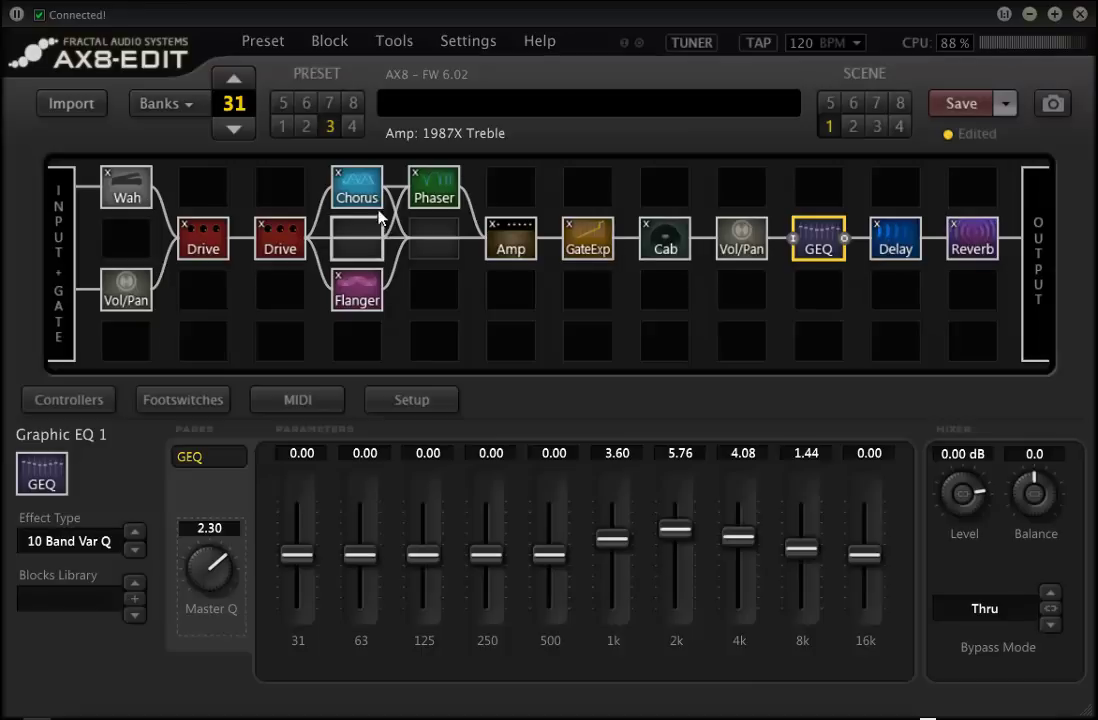
Step: Replace the Drive 2 block with a shunt and insert a Delay 2 block in that slot
{"action": "left_click", "coordinate": [201, 248]}
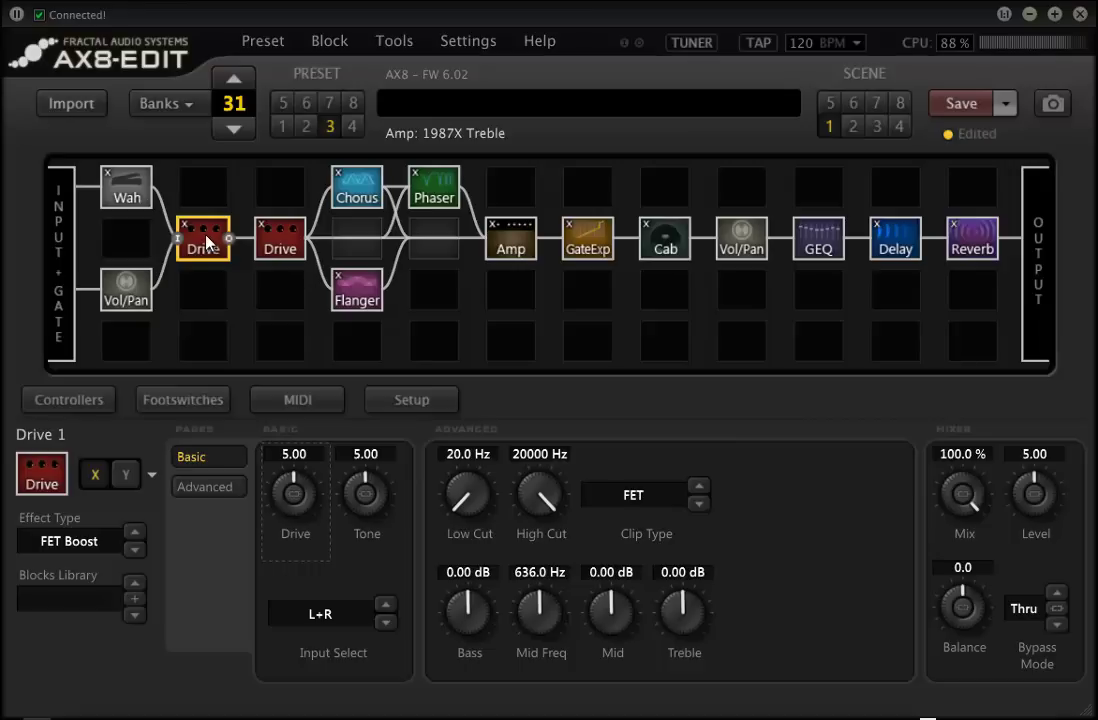
{"action": "left_click", "coordinate": [278, 245]}
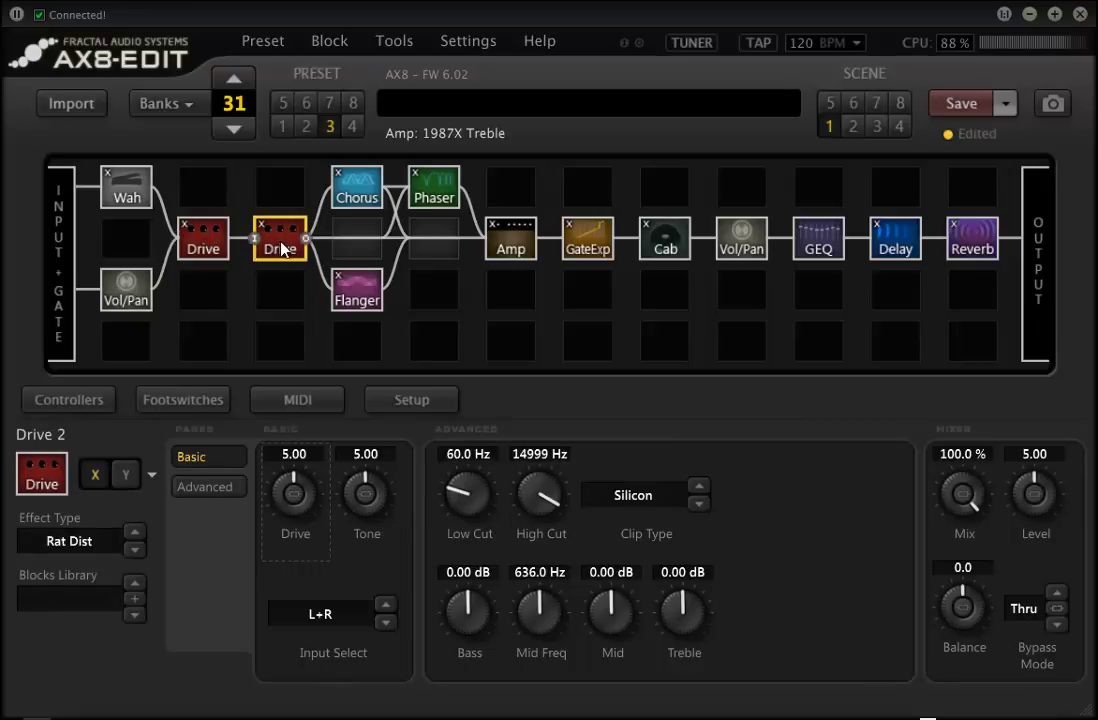
{"action": "right_click", "coordinate": [280, 242]}
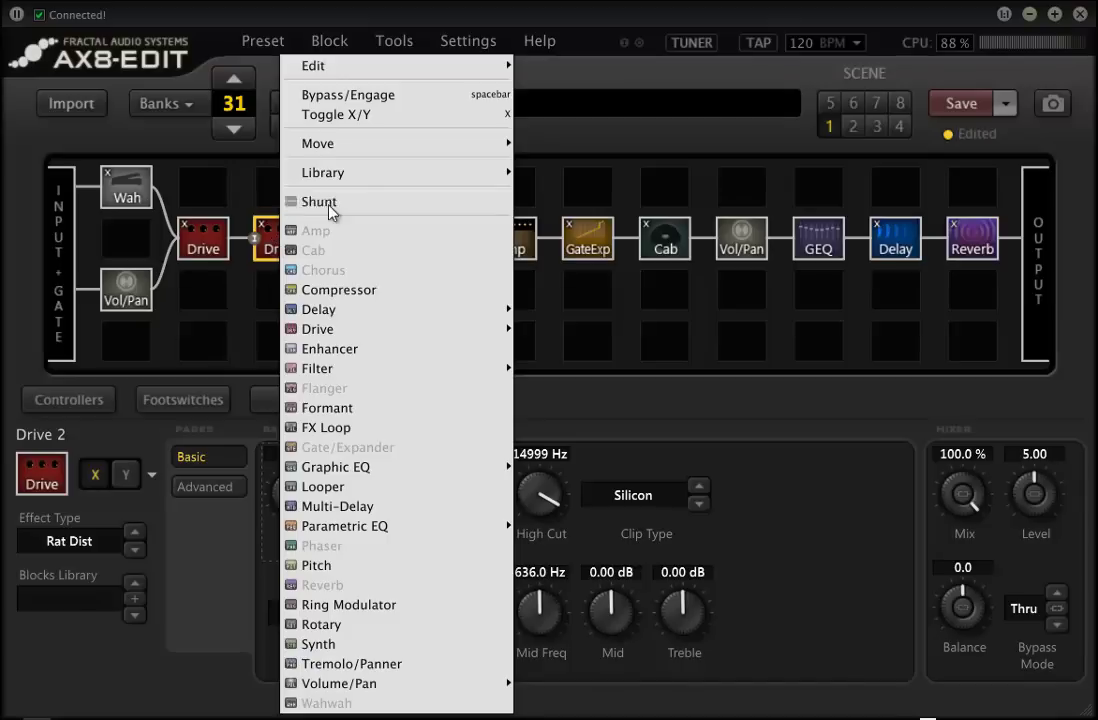
{"action": "left_click", "coordinate": [336, 204]}
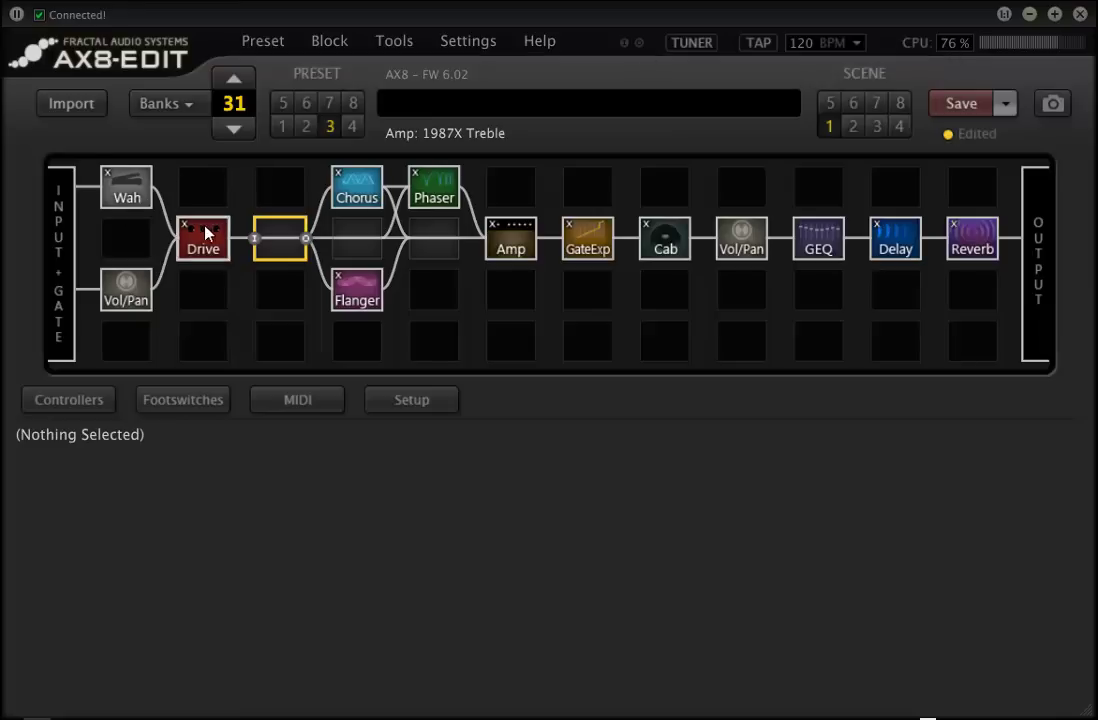
{"action": "right_click", "coordinate": [286, 249]}
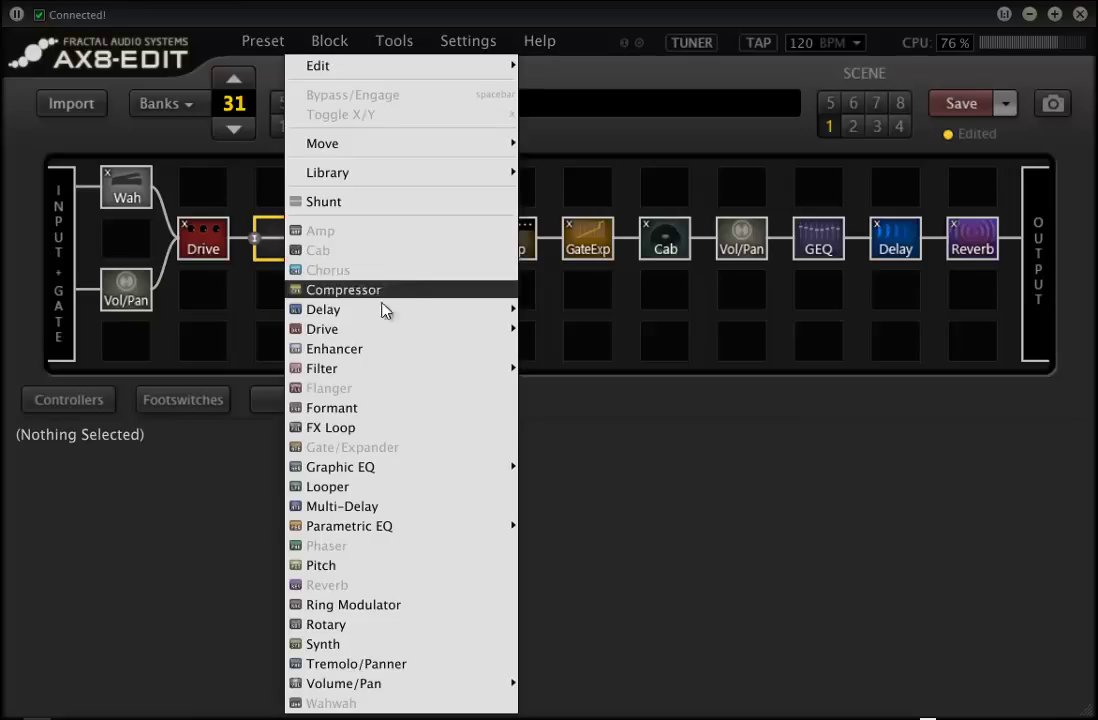
{"action": "mouse_move", "coordinate": [373, 329]}
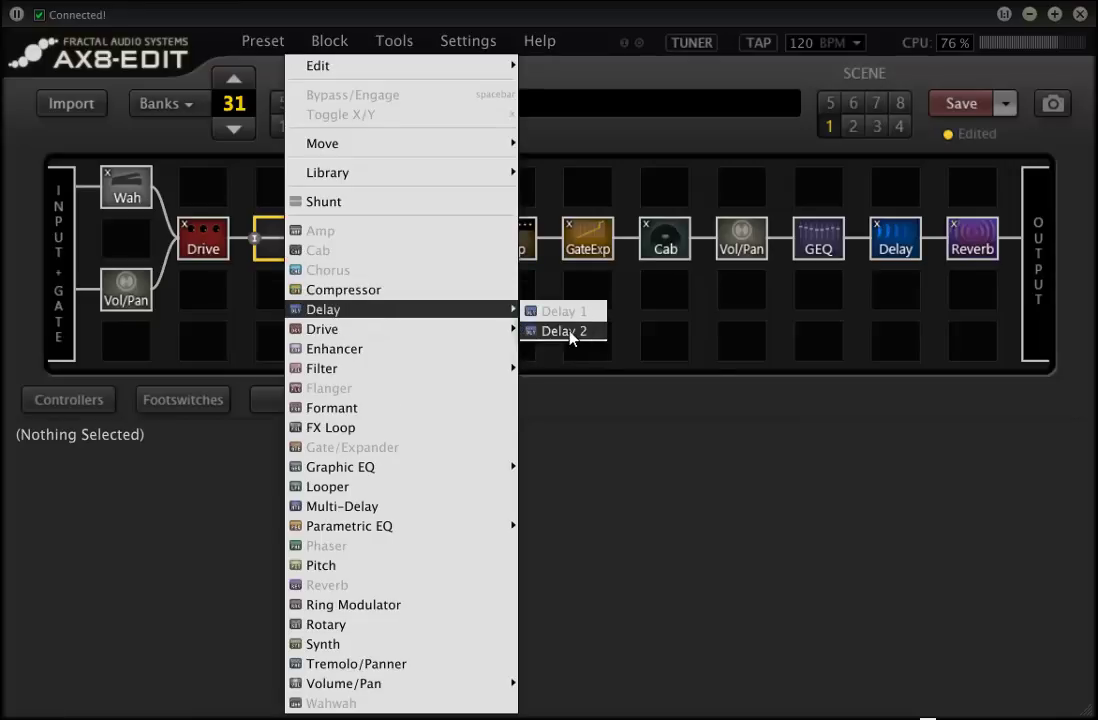
{"action": "left_click", "coordinate": [568, 332]}
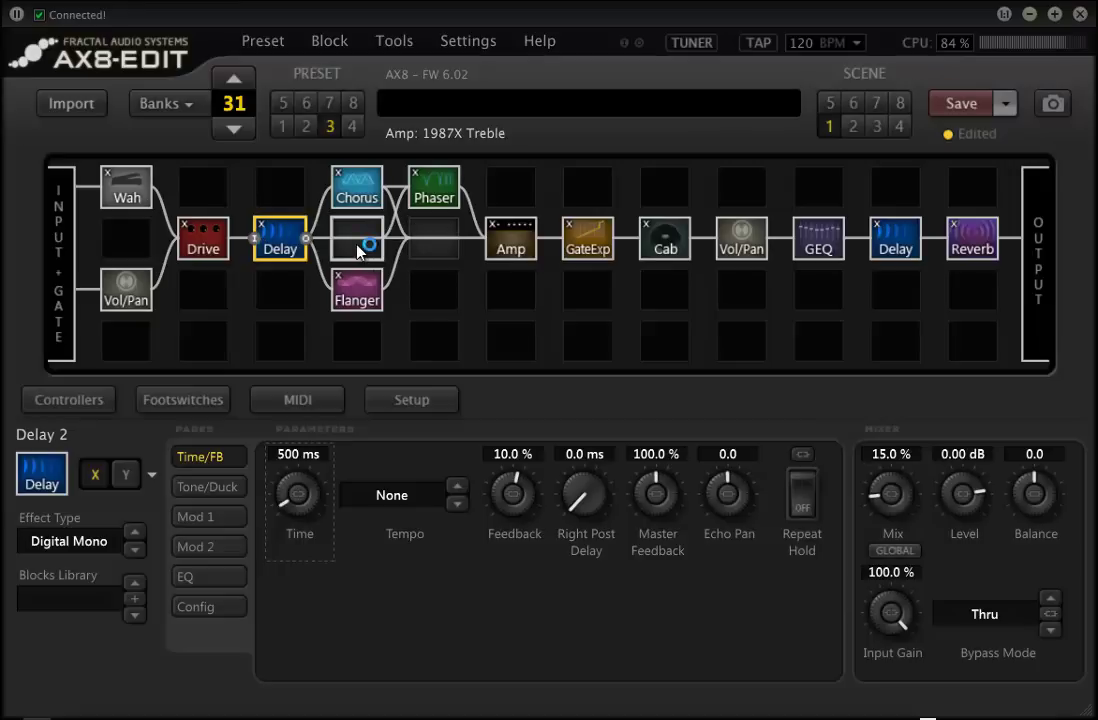
Step: Insert a Parametric EQ 1 block in the shunt directly below the Phaser
{"action": "right_click", "coordinate": [438, 254]}
{"action": "mouse_move", "coordinate": [530, 474]}
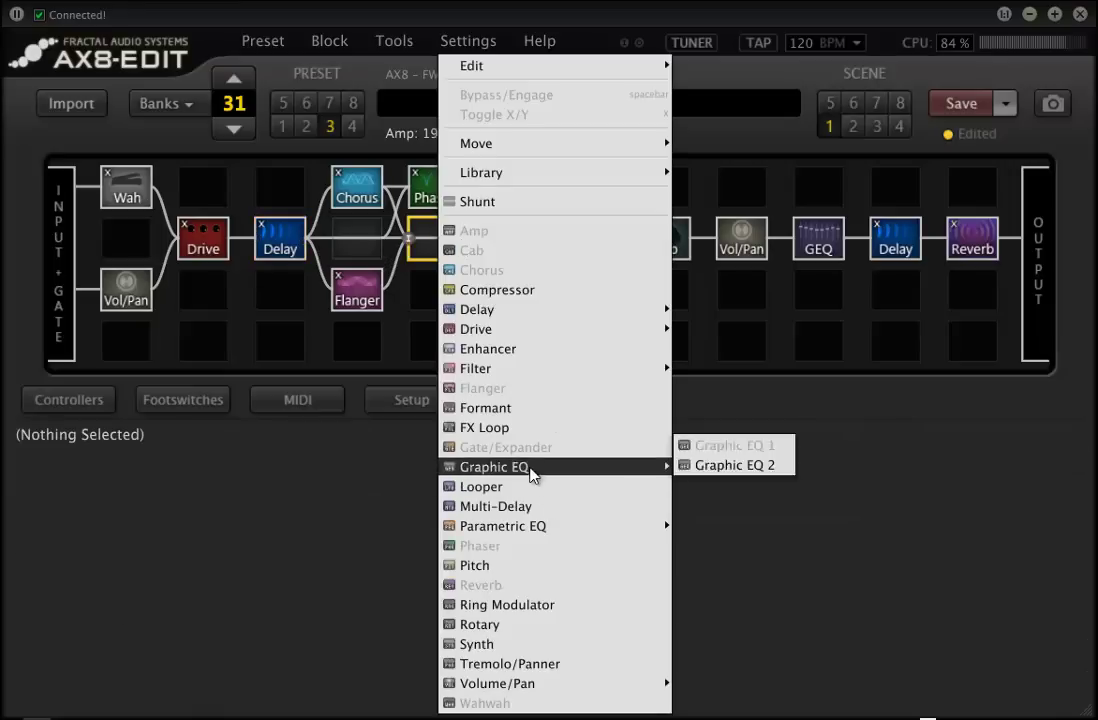
{"action": "mouse_move", "coordinate": [537, 524]}
{"action": "left_click", "coordinate": [697, 505]}
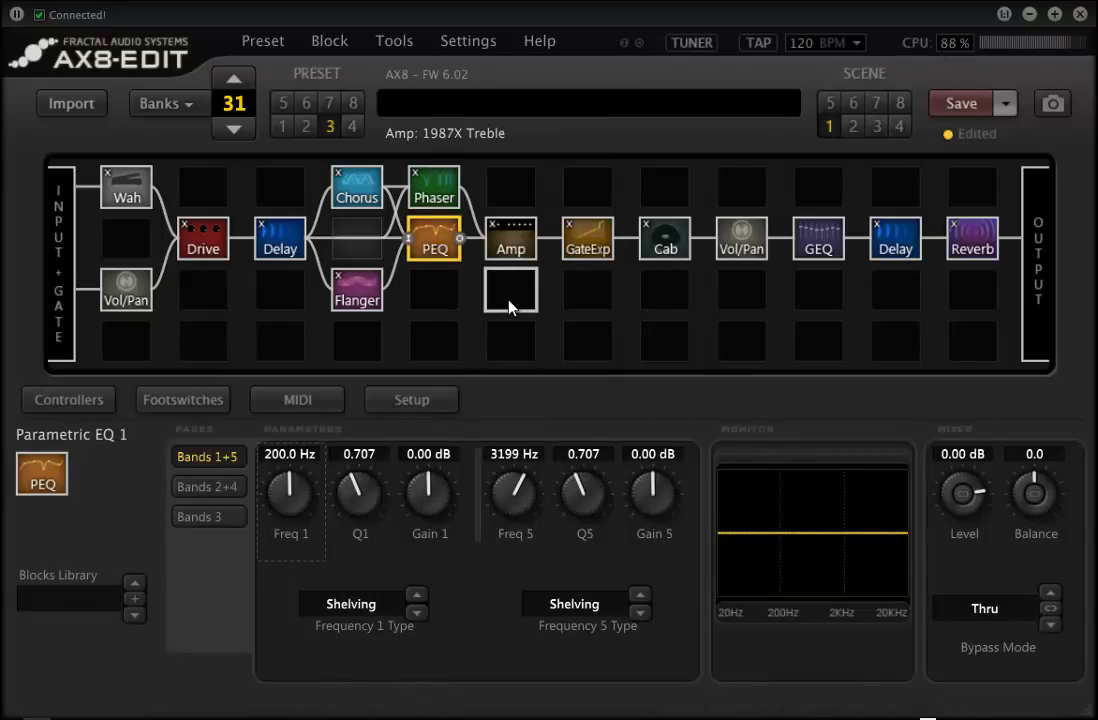
Step: Replace the Gate/Expander block between the Amp and Cab with a shunt
{"action": "left_click", "coordinate": [588, 242]}
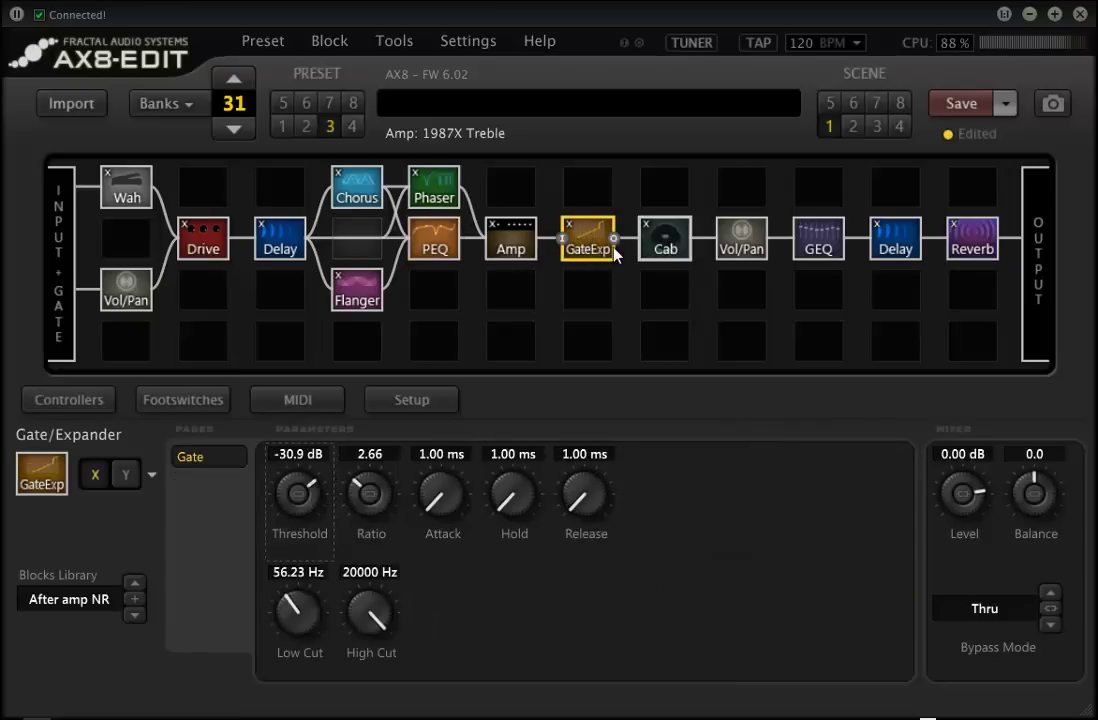
{"action": "right_click", "coordinate": [586, 238]}
{"action": "left_click", "coordinate": [467, 203]}
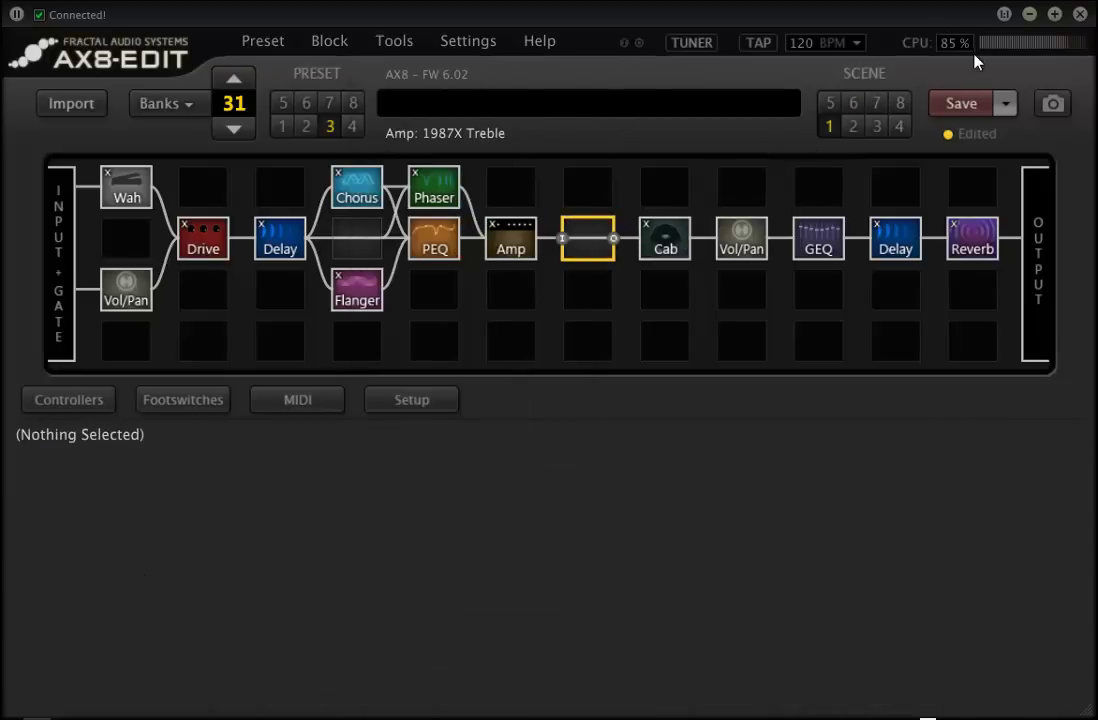
Step: Insert a Parametric EQ 2 block in the shunt between the Amp and the Cab
{"action": "right_click", "coordinate": [588, 254]}
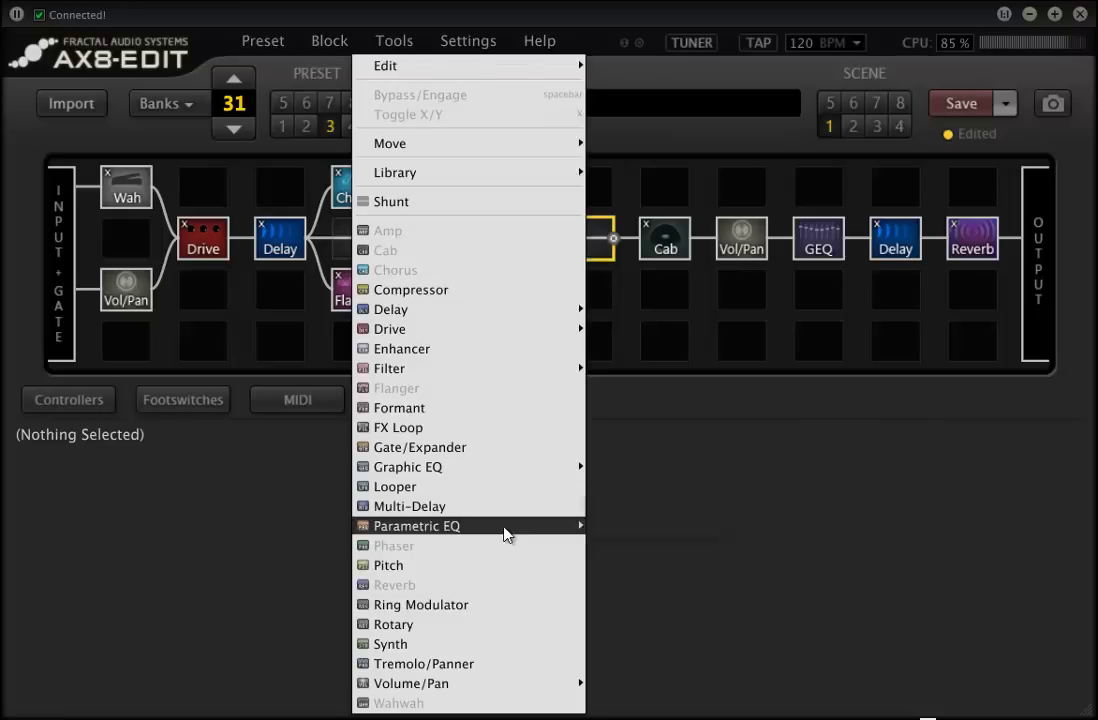
{"action": "mouse_move", "coordinate": [505, 526]}
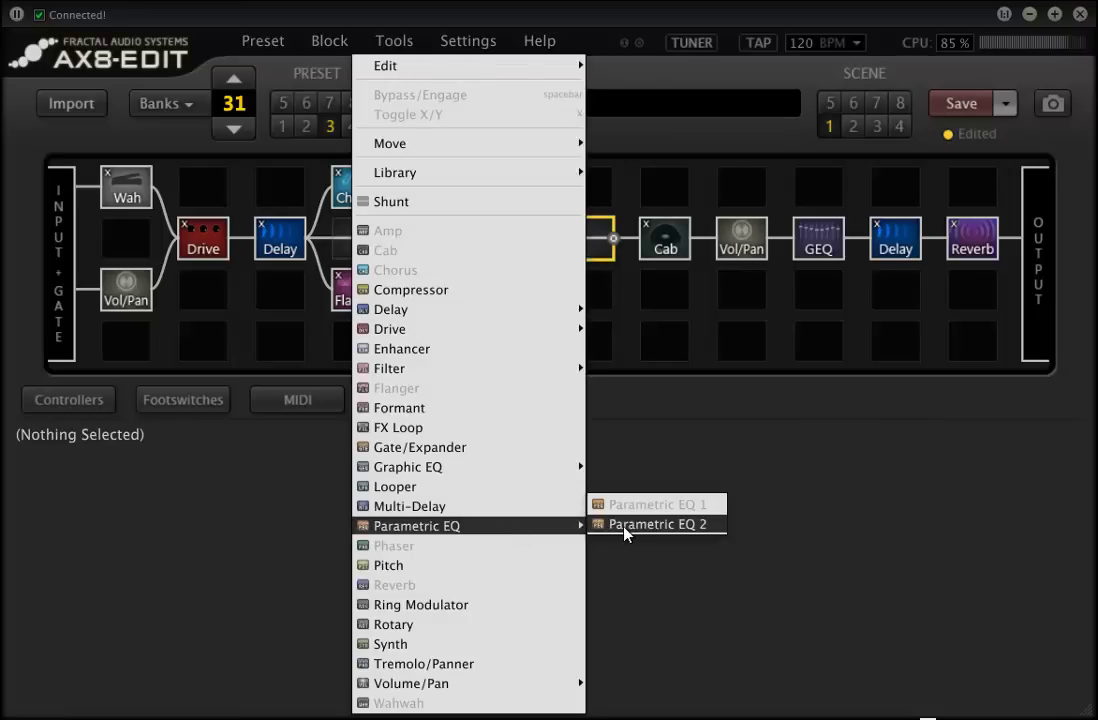
{"action": "left_click", "coordinate": [624, 525]}
{"action": "left_click", "coordinate": [580, 250]}
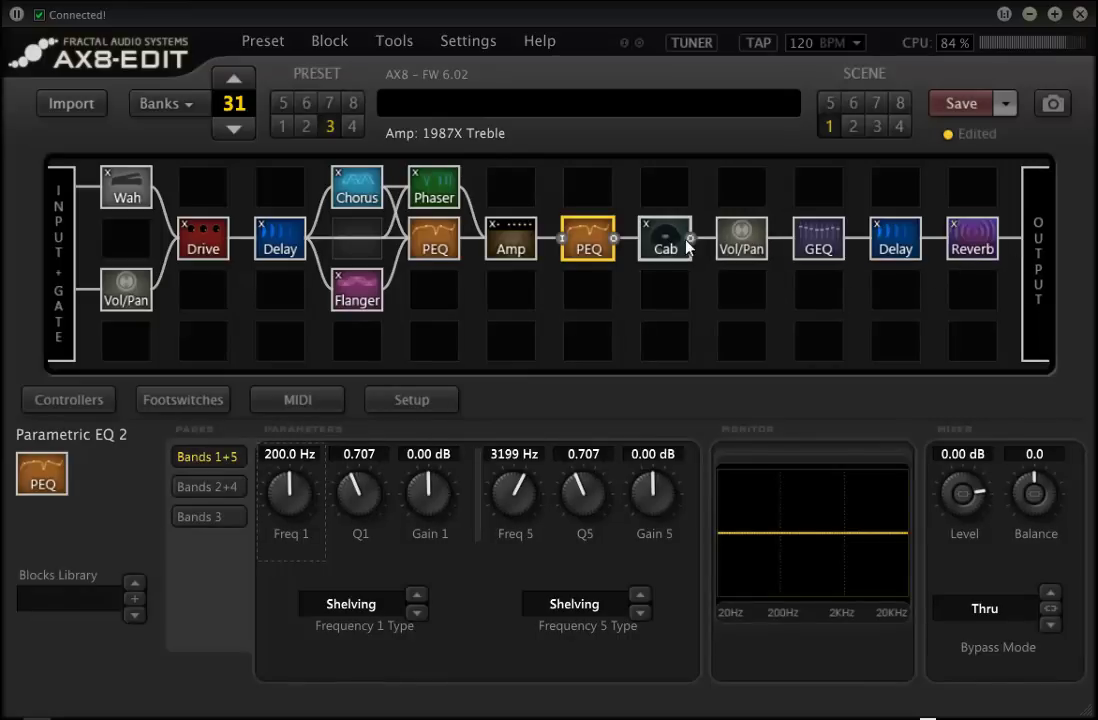
Step: Insert a Looper block directly below the second Vol/Pan and connect the Cab's output to it
{"action": "right_click", "coordinate": [740, 288]}
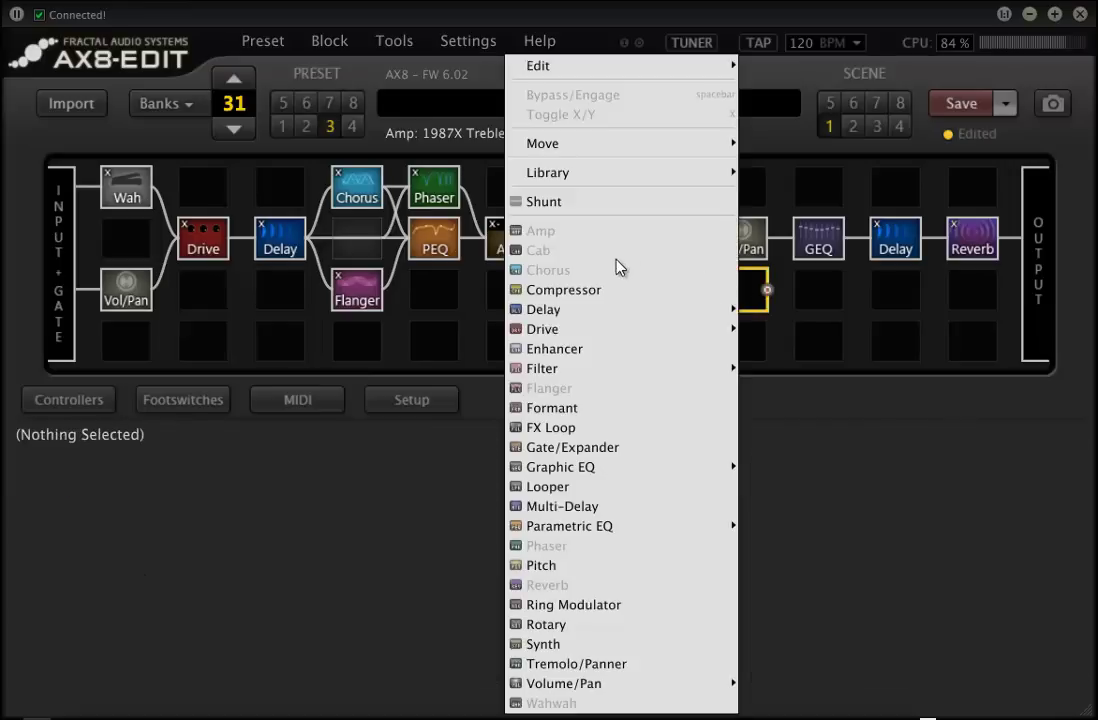
{"action": "left_click", "coordinate": [652, 486]}
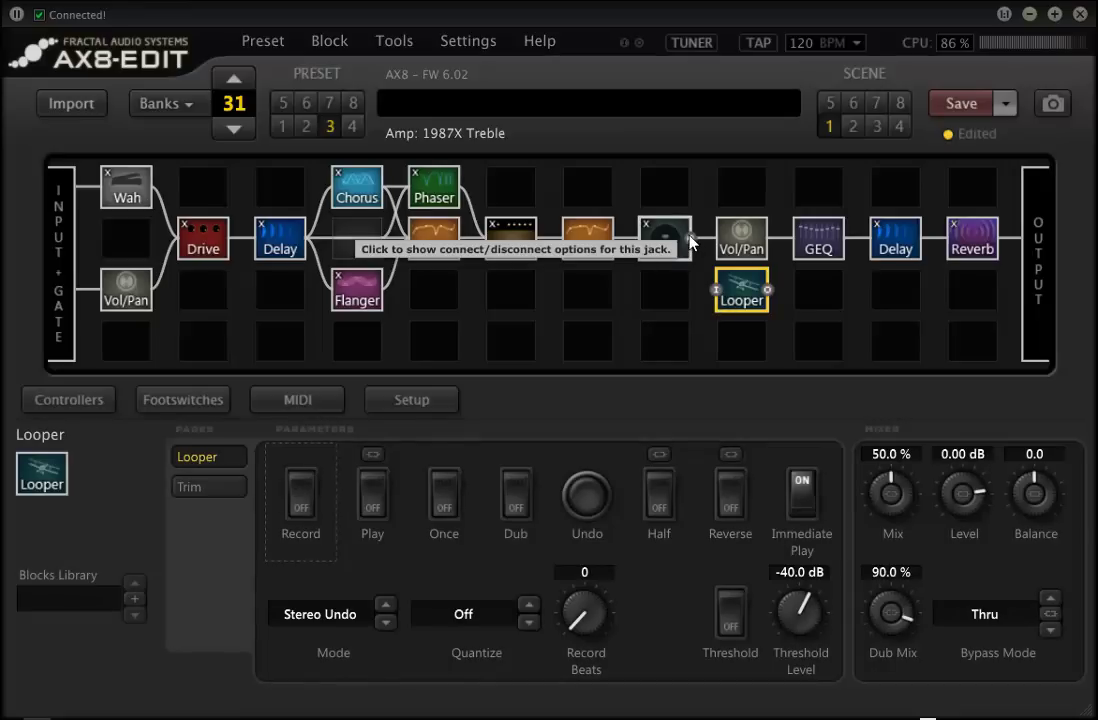
{"action": "left_click", "coordinate": [690, 240]}
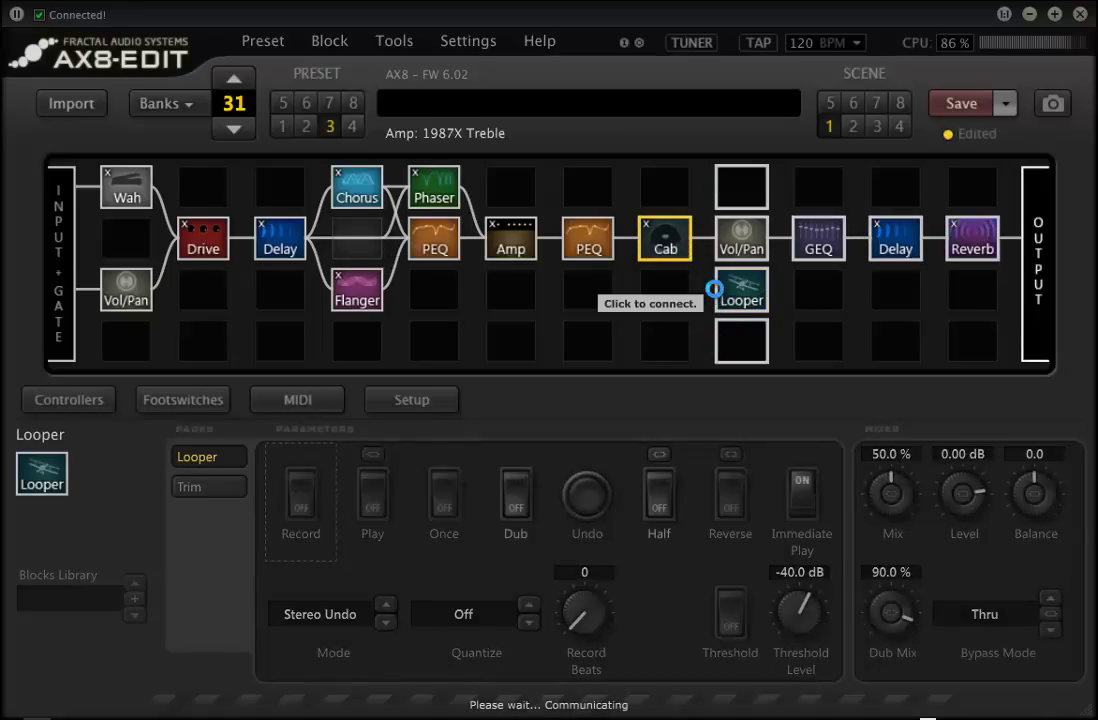
{"action": "left_click", "coordinate": [713, 289]}
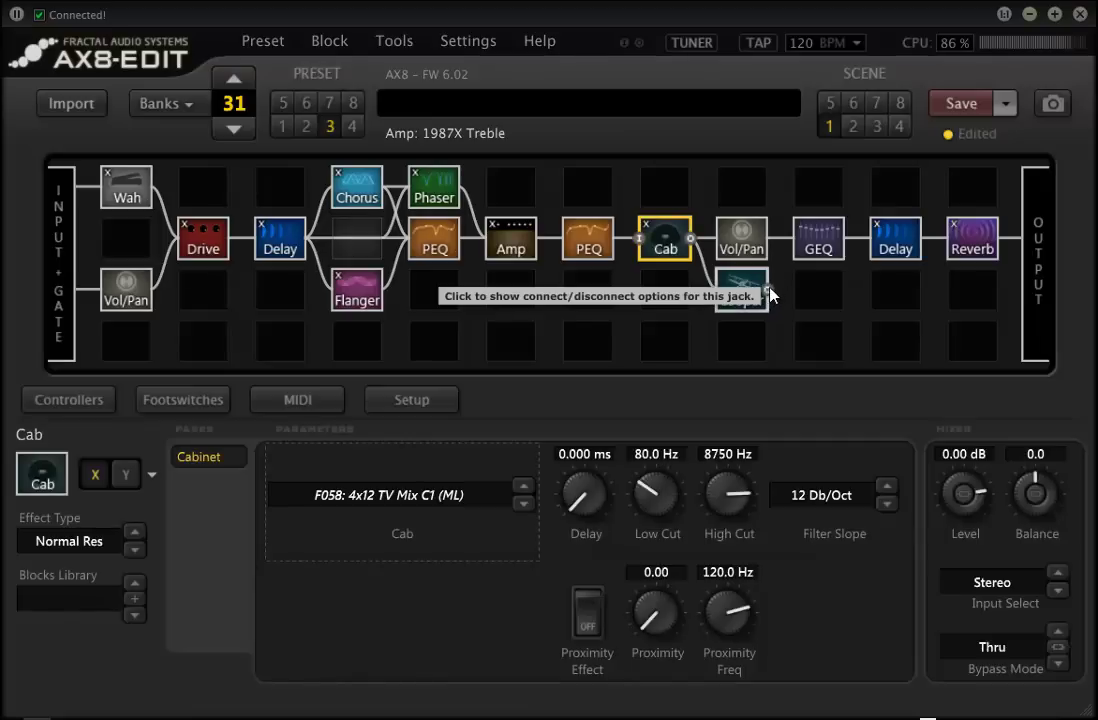
Step: Connect the Looper's output through a shunt below the Graphic EQ to the Delay before the Reverb
{"action": "left_click", "coordinate": [768, 291]}
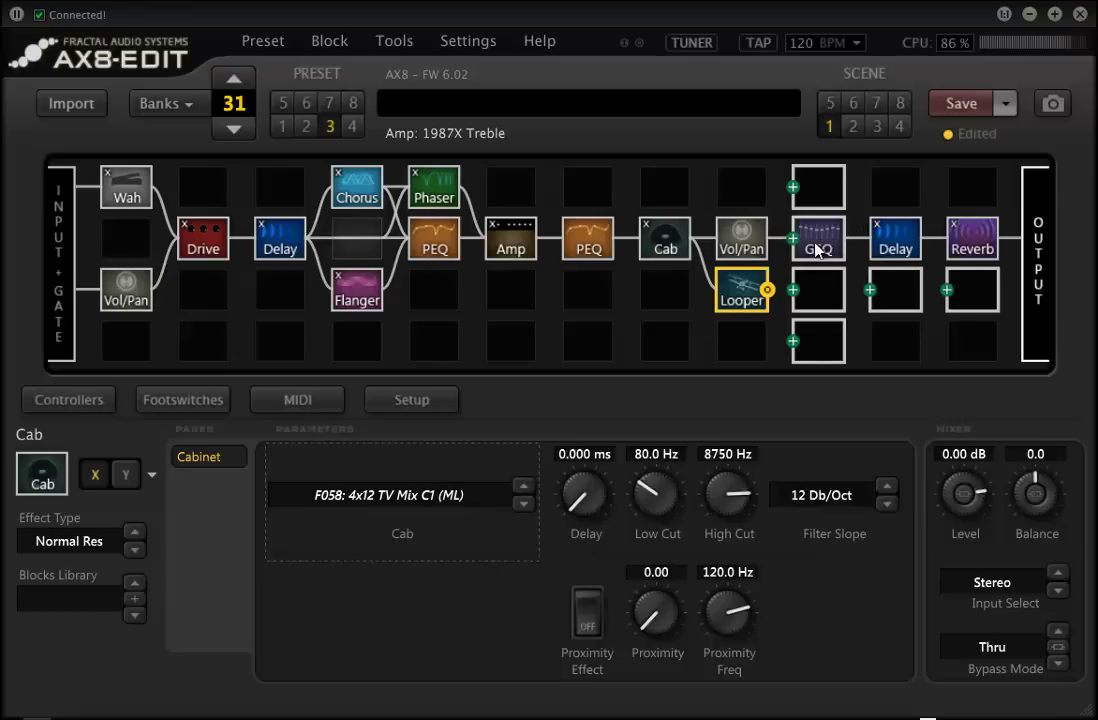
{"action": "left_click", "coordinate": [747, 305]}
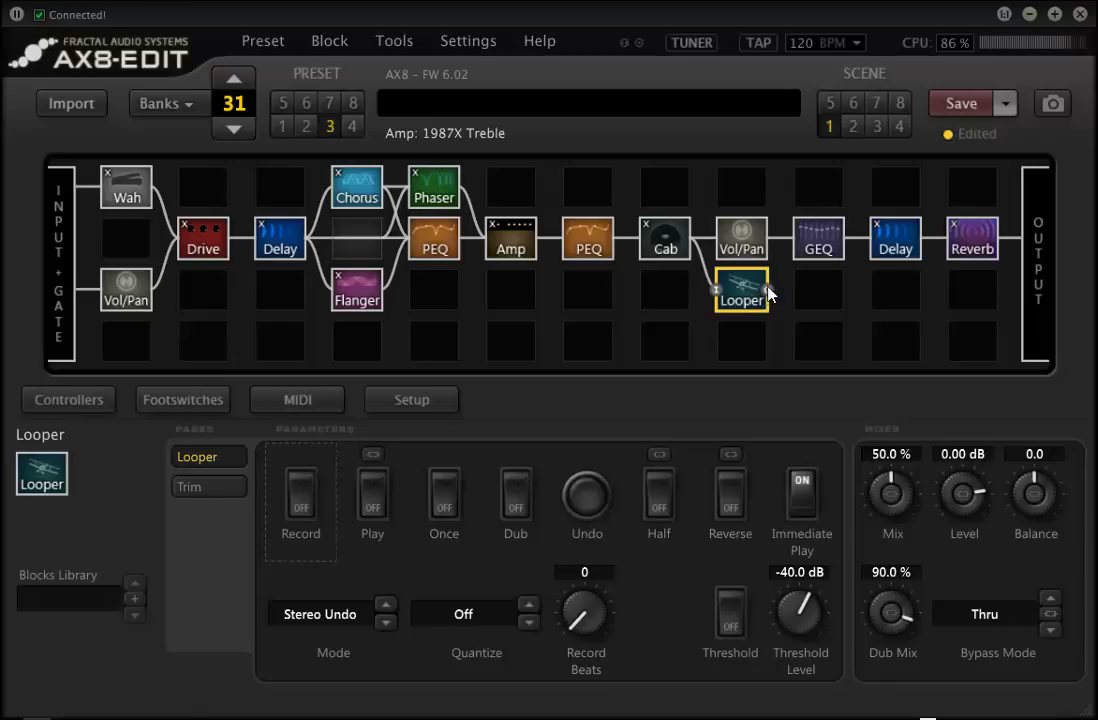
{"action": "left_click_drag", "start_coordinate": [770, 293], "coordinate": [869, 291]}
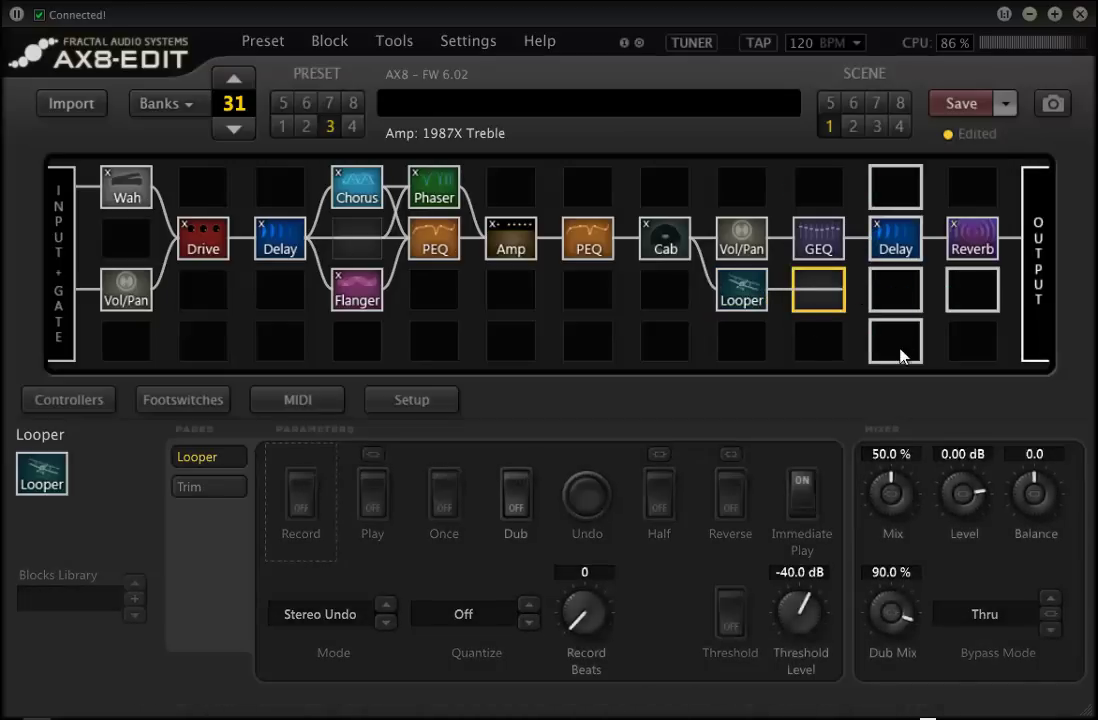
{"action": "left_click", "coordinate": [750, 290]}
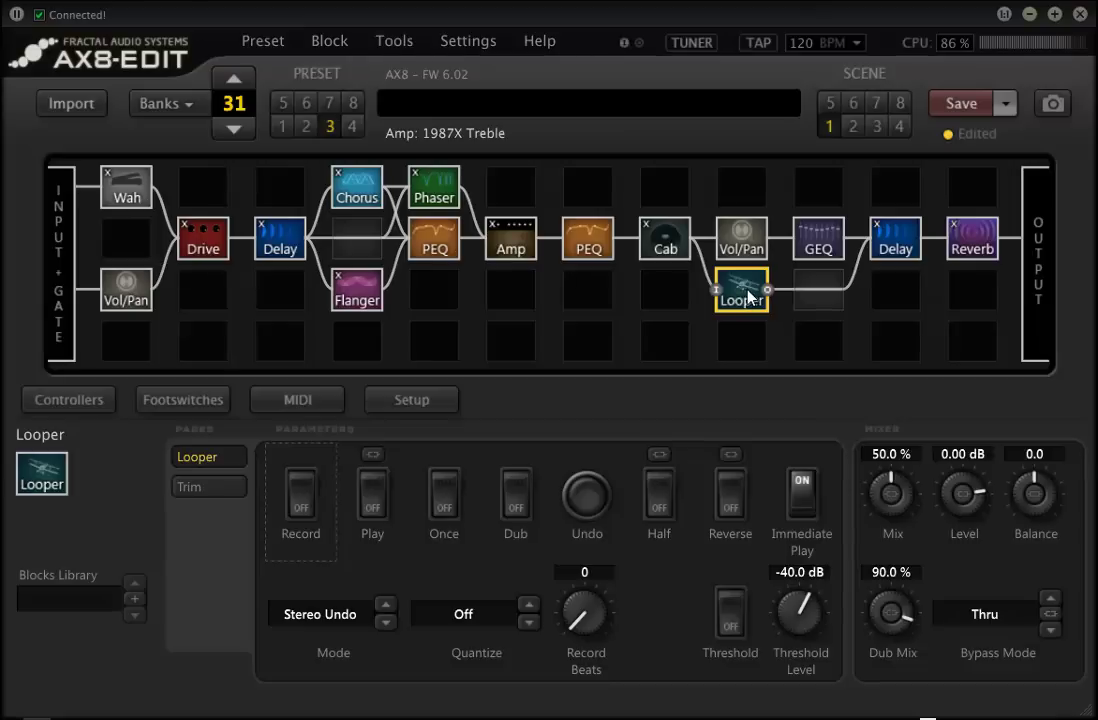
Step: Insert a Graphic EQ 2 block in the shunt between the Looper and the Delay
{"action": "left_click", "coordinate": [815, 302]}
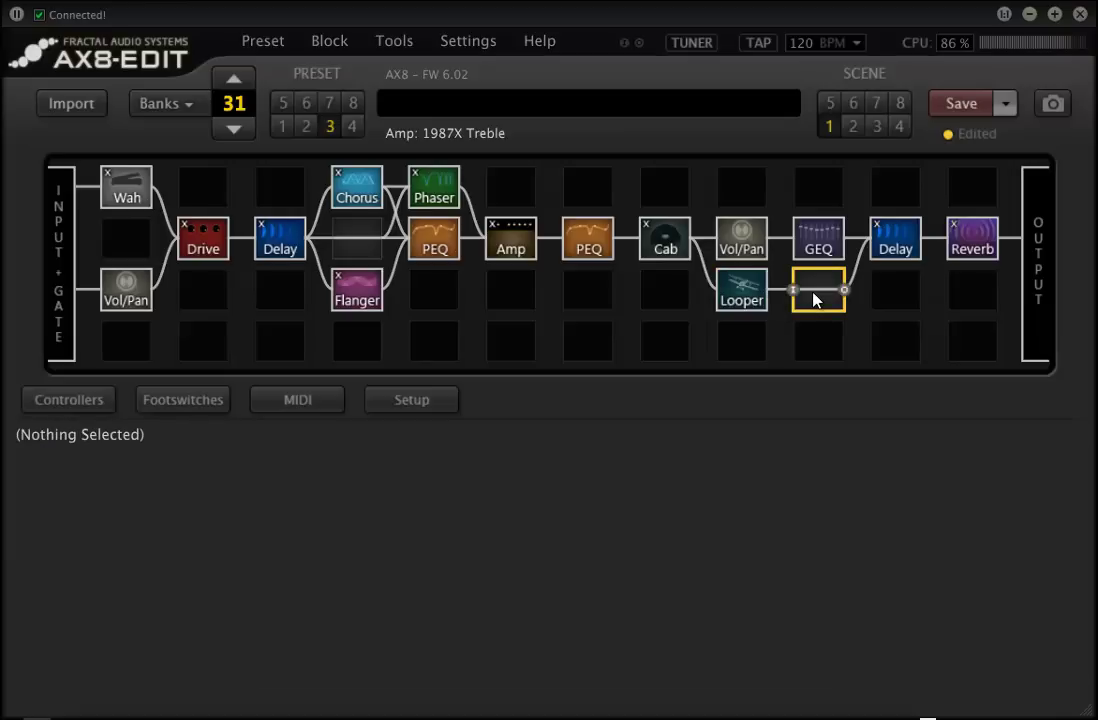
{"action": "right_click", "coordinate": [815, 300]}
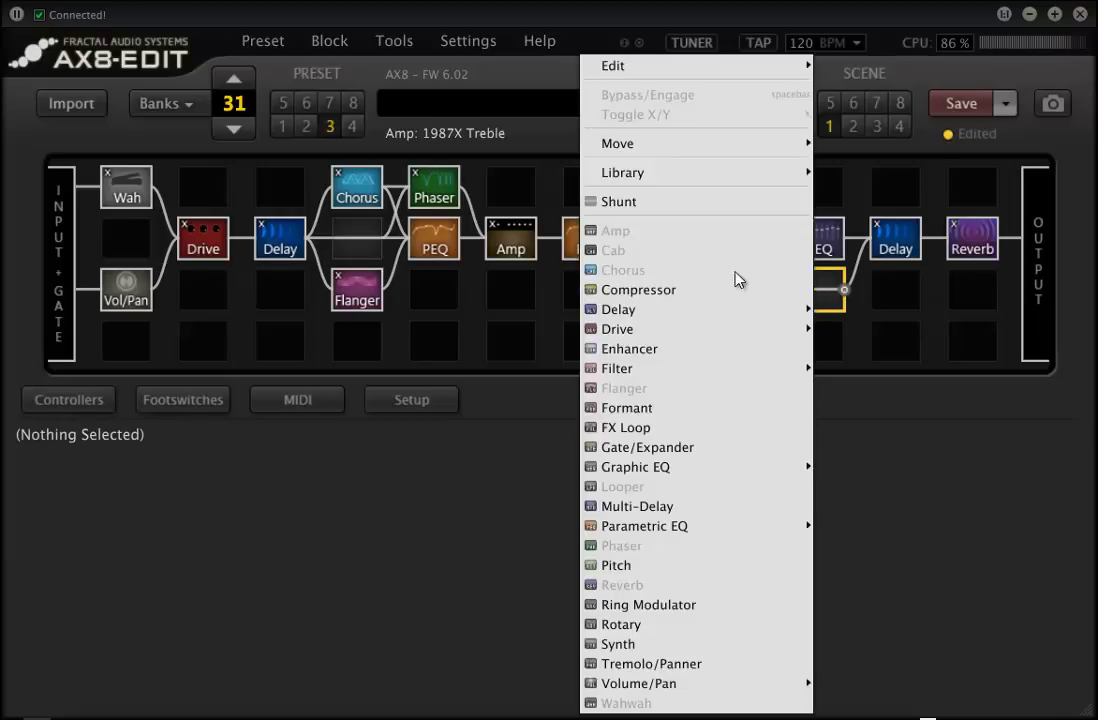
{"action": "mouse_move", "coordinate": [700, 309]}
{"action": "left_click", "coordinate": [915, 318]}
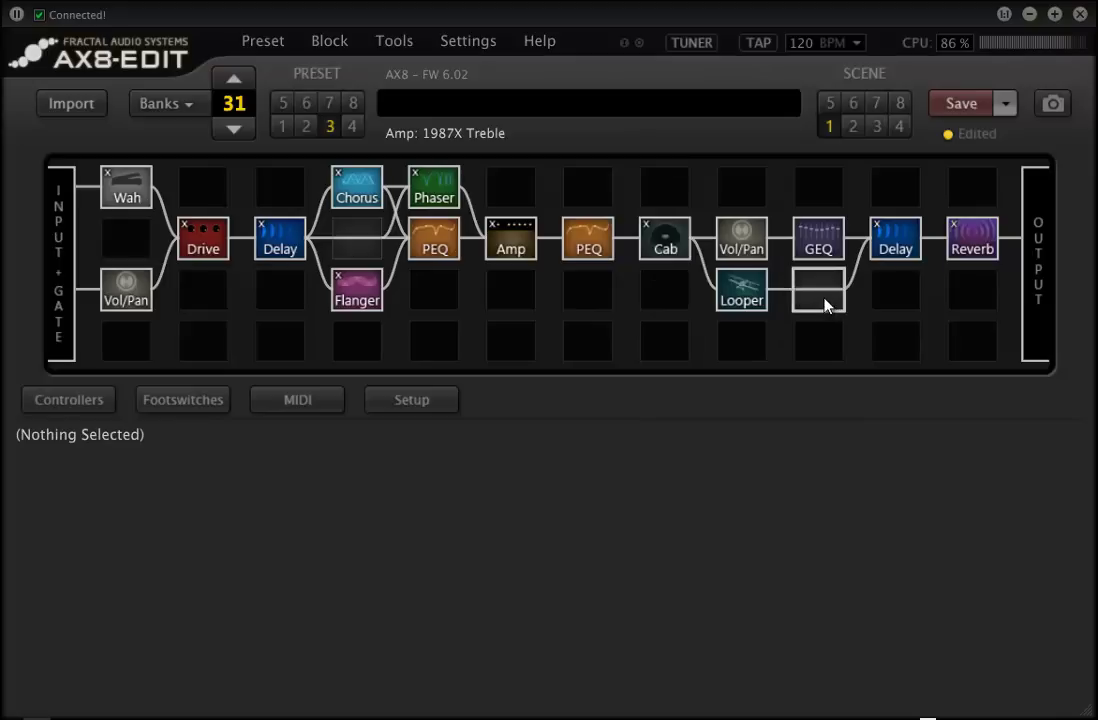
{"action": "right_click", "coordinate": [825, 305]}
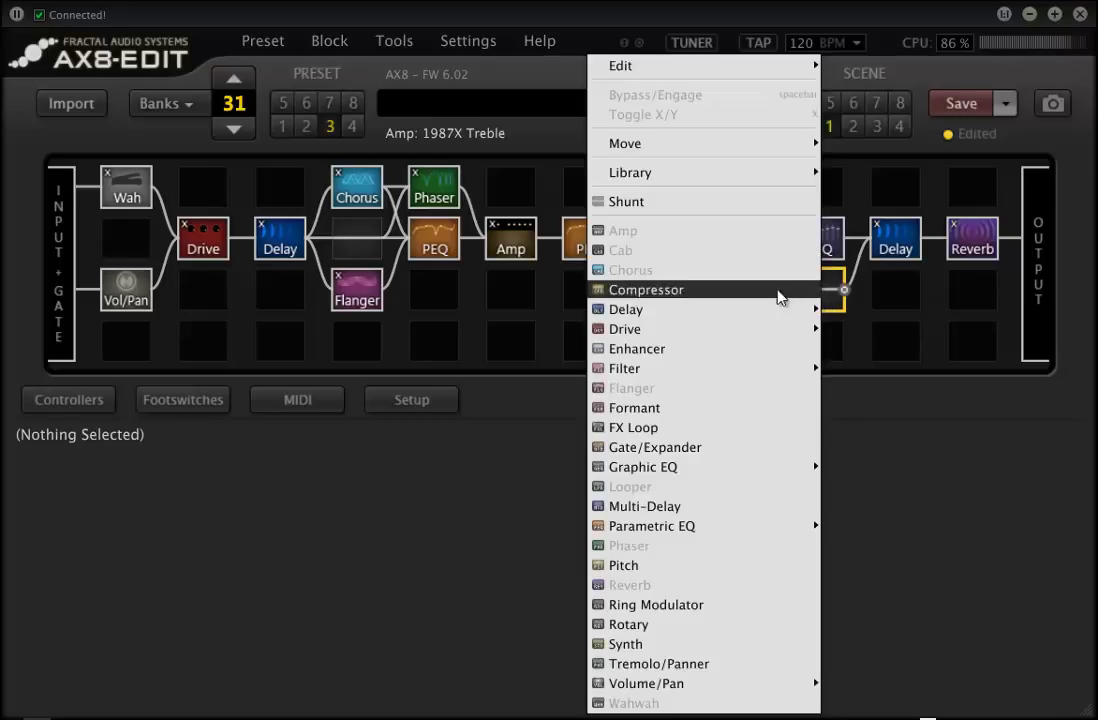
{"action": "mouse_move", "coordinate": [728, 468]}
{"action": "left_click", "coordinate": [858, 466]}
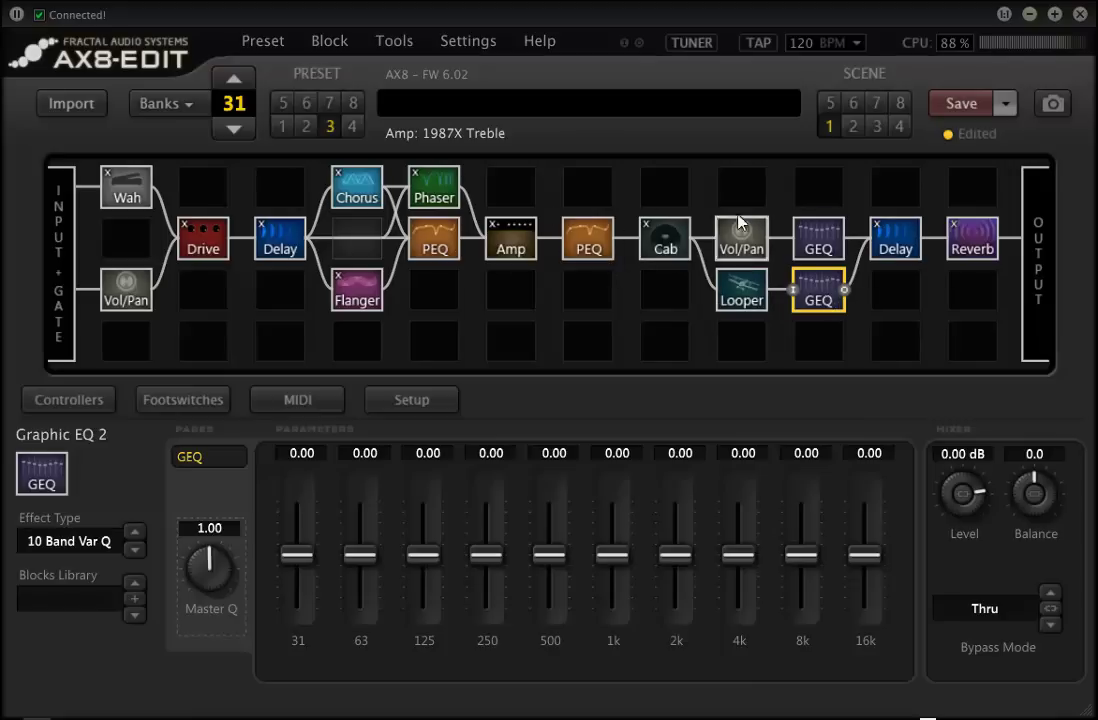
Step: Review the settings of the Amp, the Wah and the Volume/Pan 1 block in the input path
{"action": "left_click", "coordinate": [511, 238]}
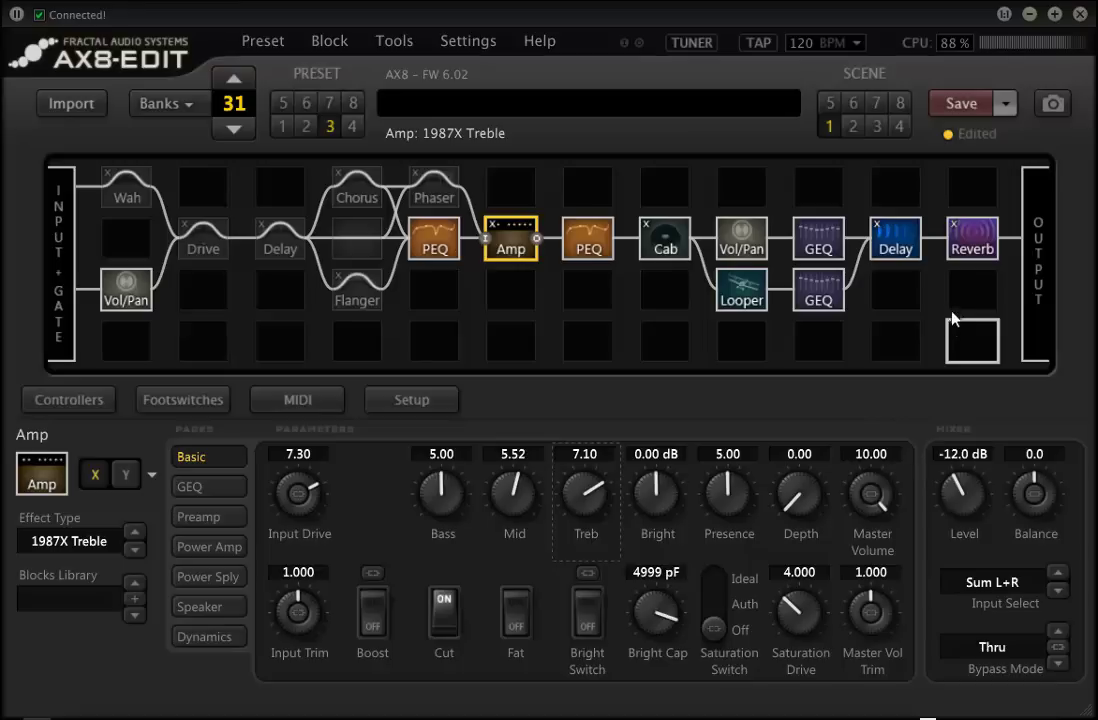
{"action": "left_click", "coordinate": [133, 181]}
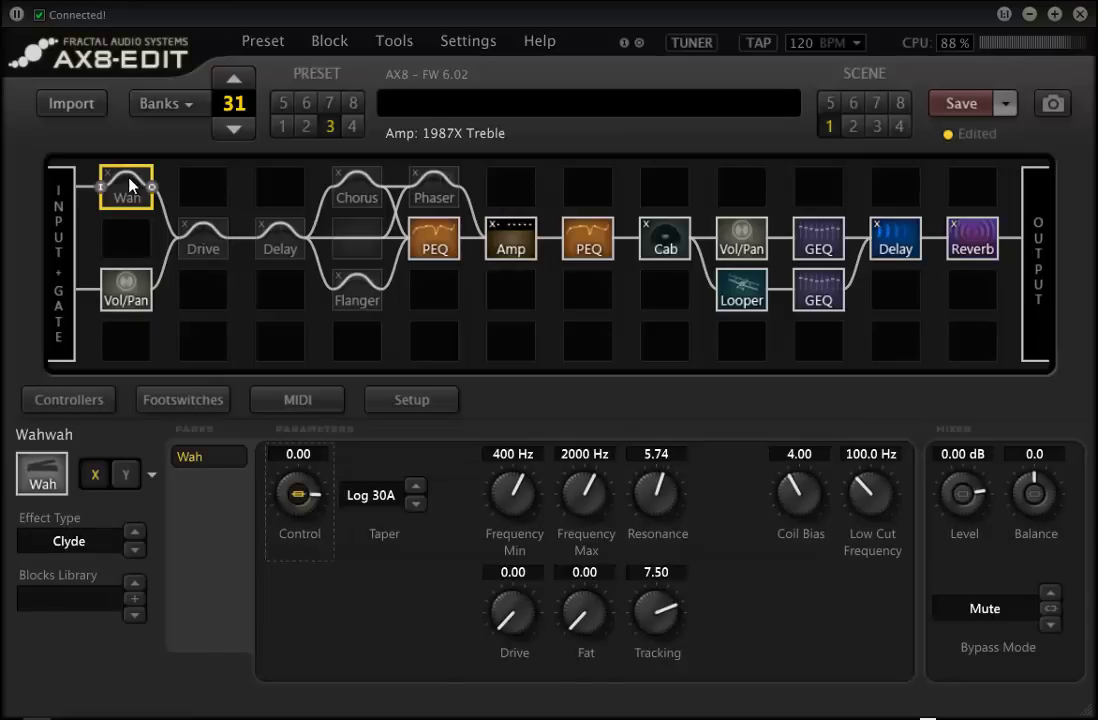
{"action": "left_click", "coordinate": [130, 290]}
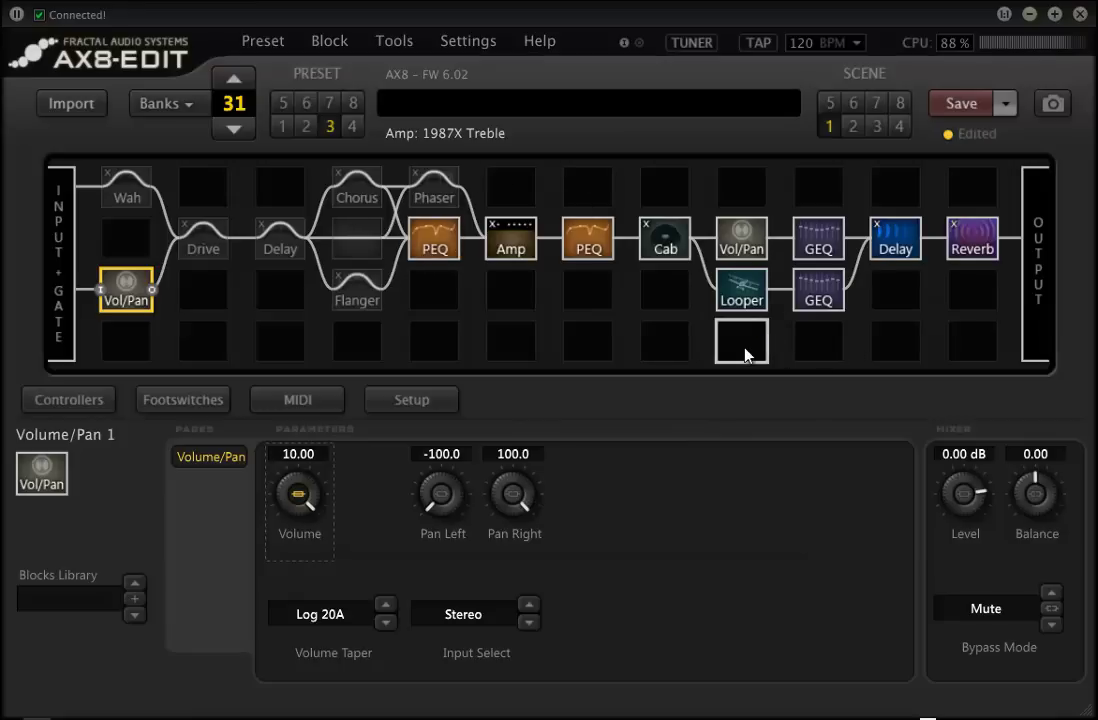
{"action": "mouse_move", "coordinate": [798, 716]}
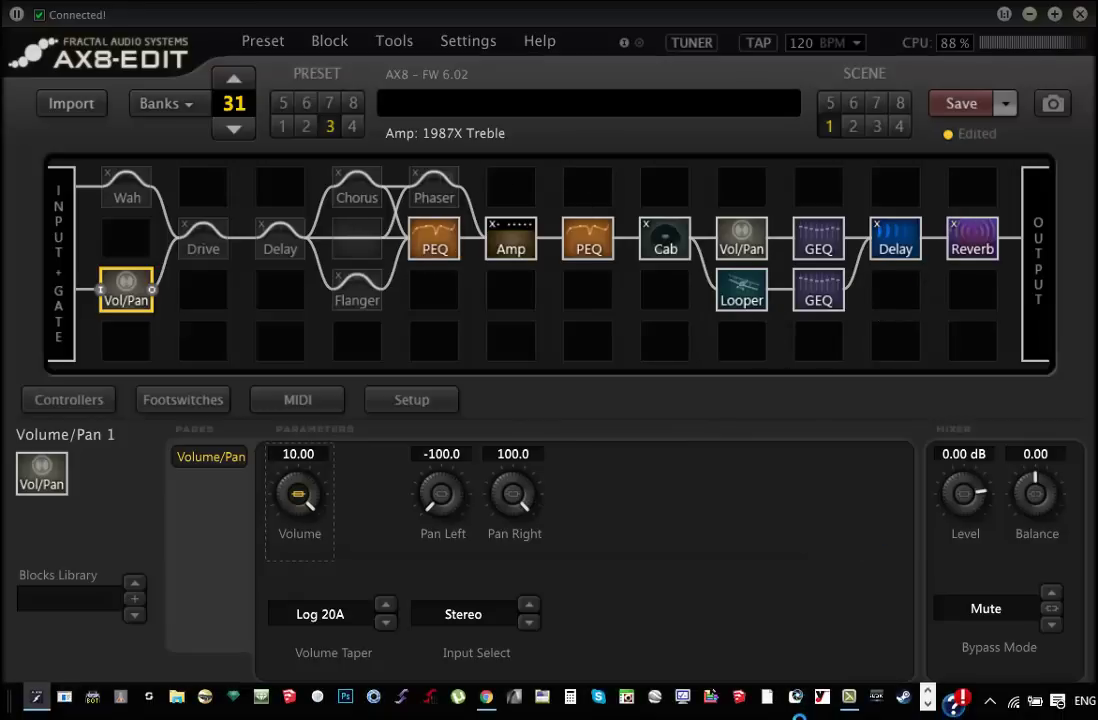